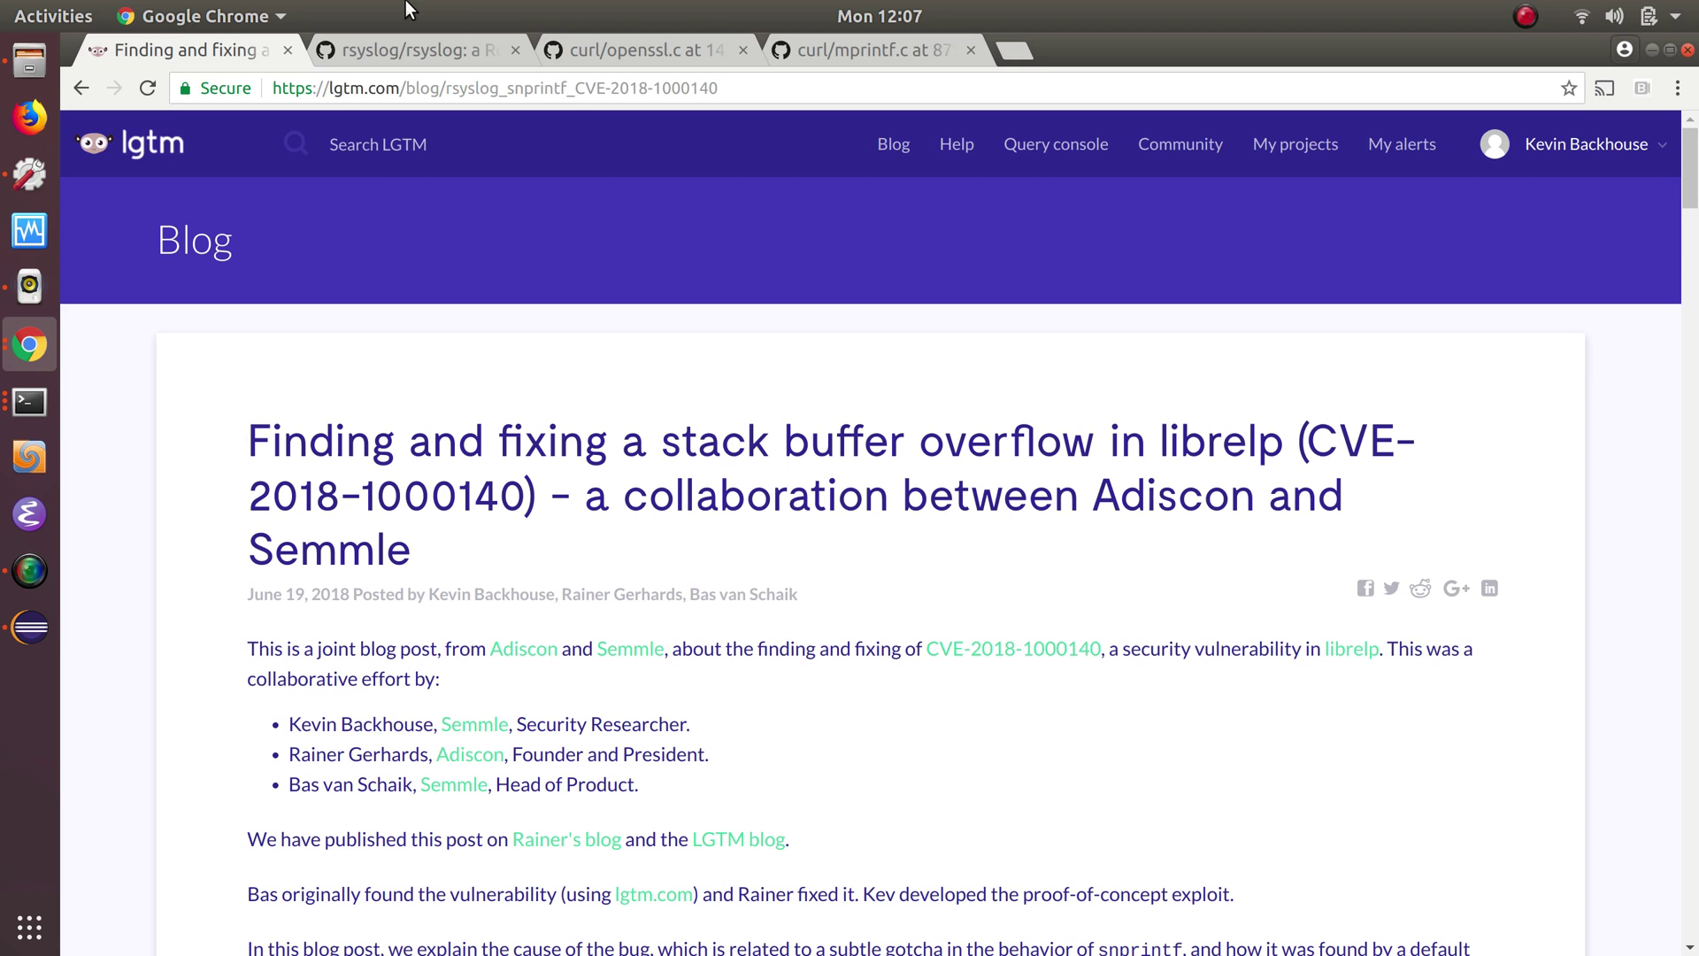
- Switch to the rsyslog repository tab, then view curl's lib/vtls/openssl.c at line 2736
{"action": "left_click", "coordinate": [410, 46]}
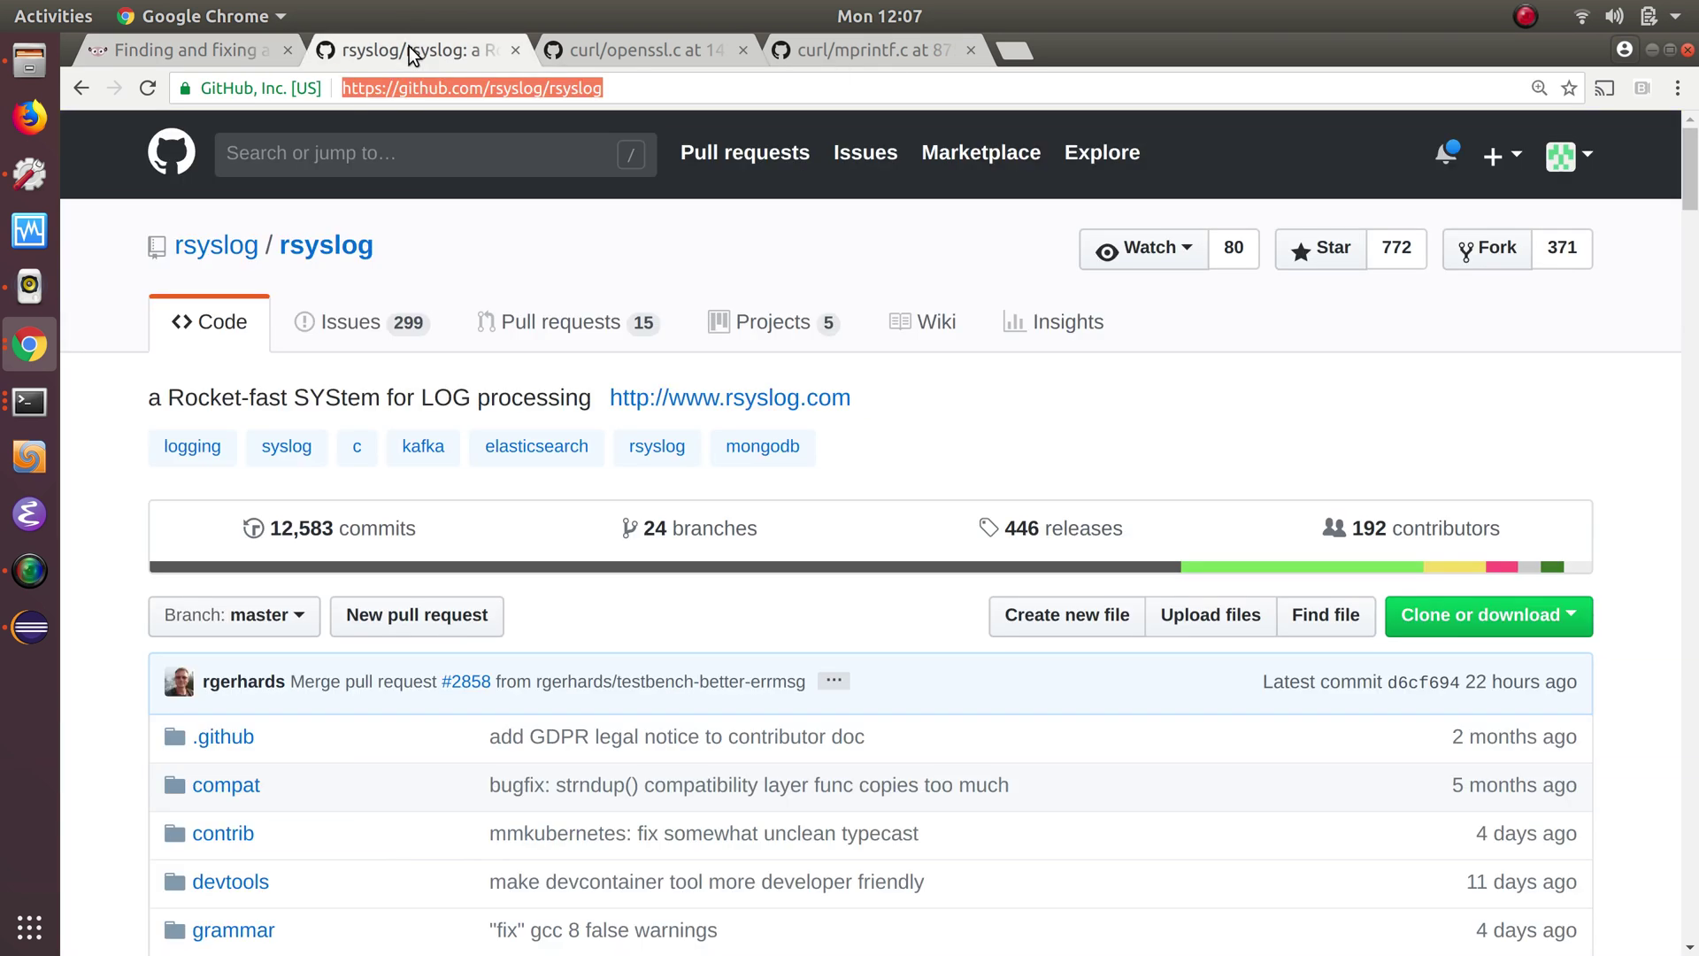
{"action": "left_click", "coordinate": [450, 229]}
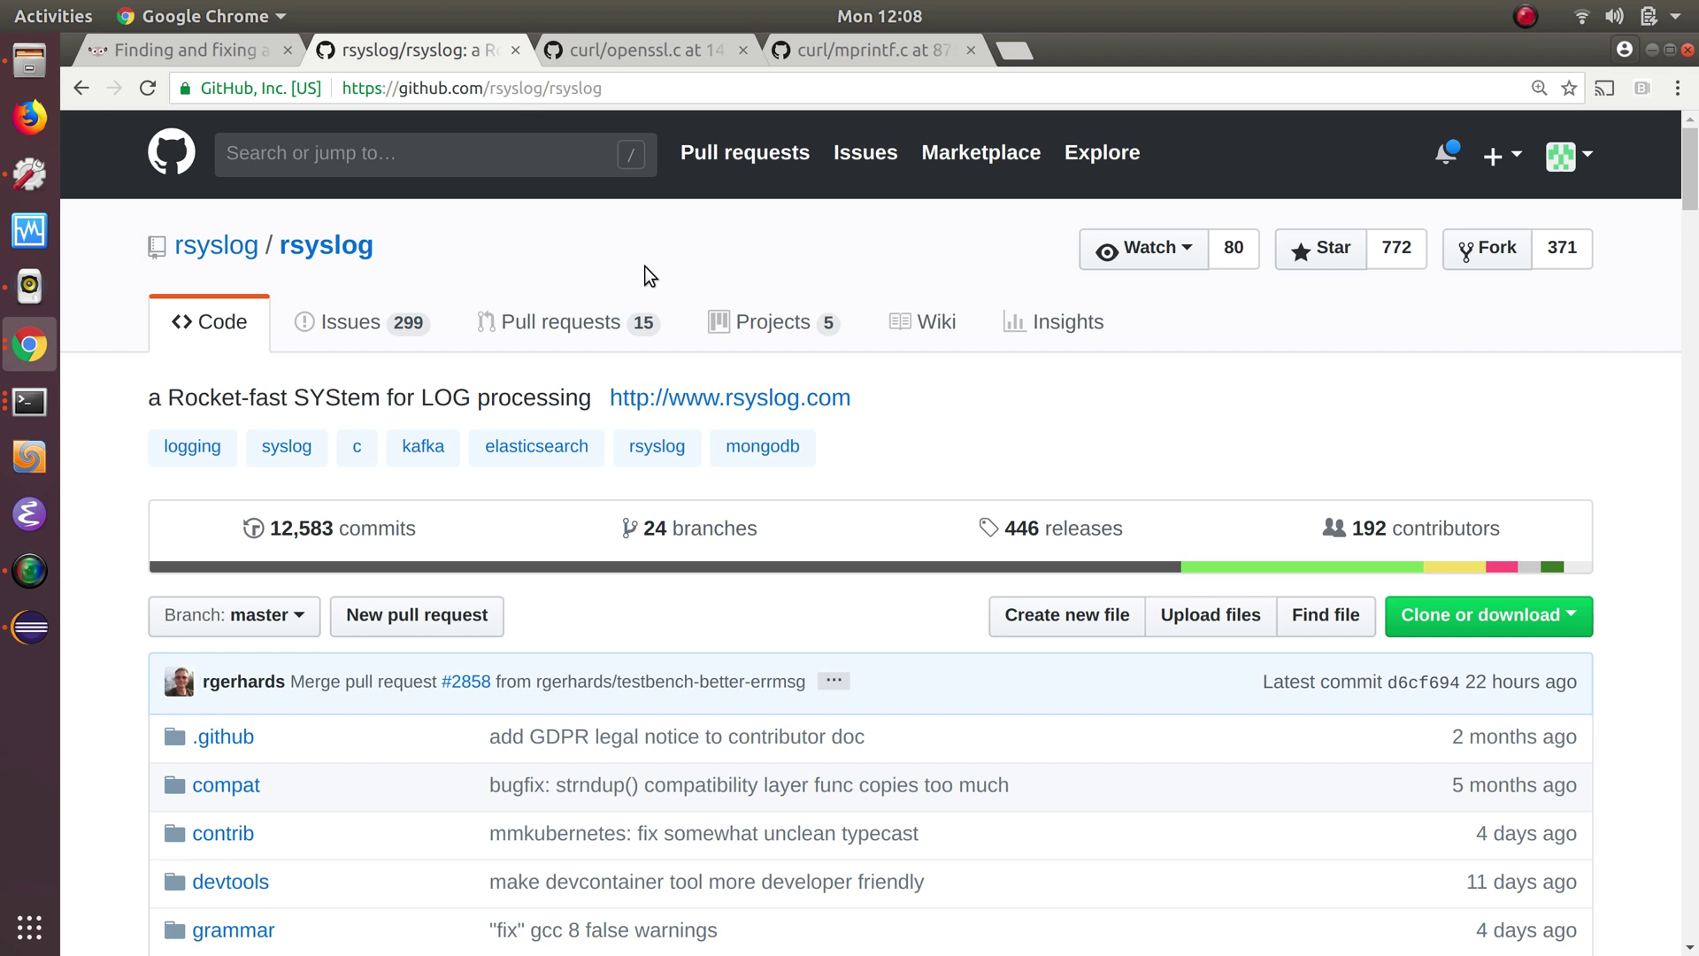
{"action": "left_click", "coordinate": [658, 51]}
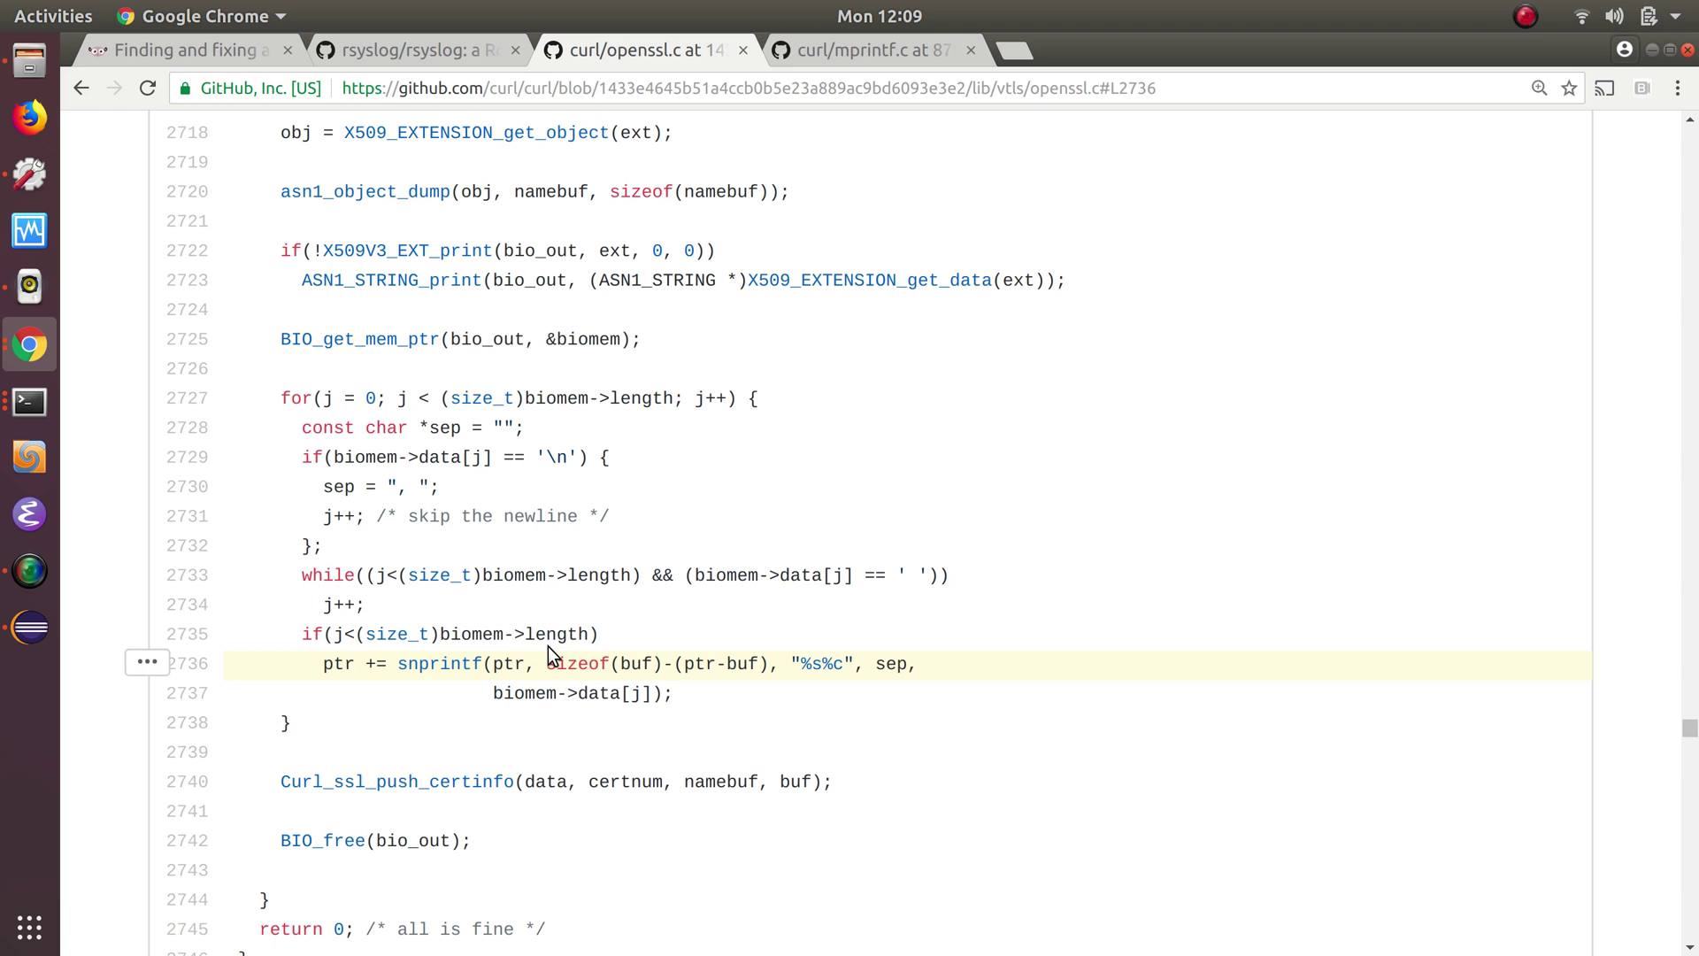
- In a maximized terminal, read the RETURN VALUE section of 'man snprintf', then quit it
{"action": "key", "text": "ctrl+alt+t"}
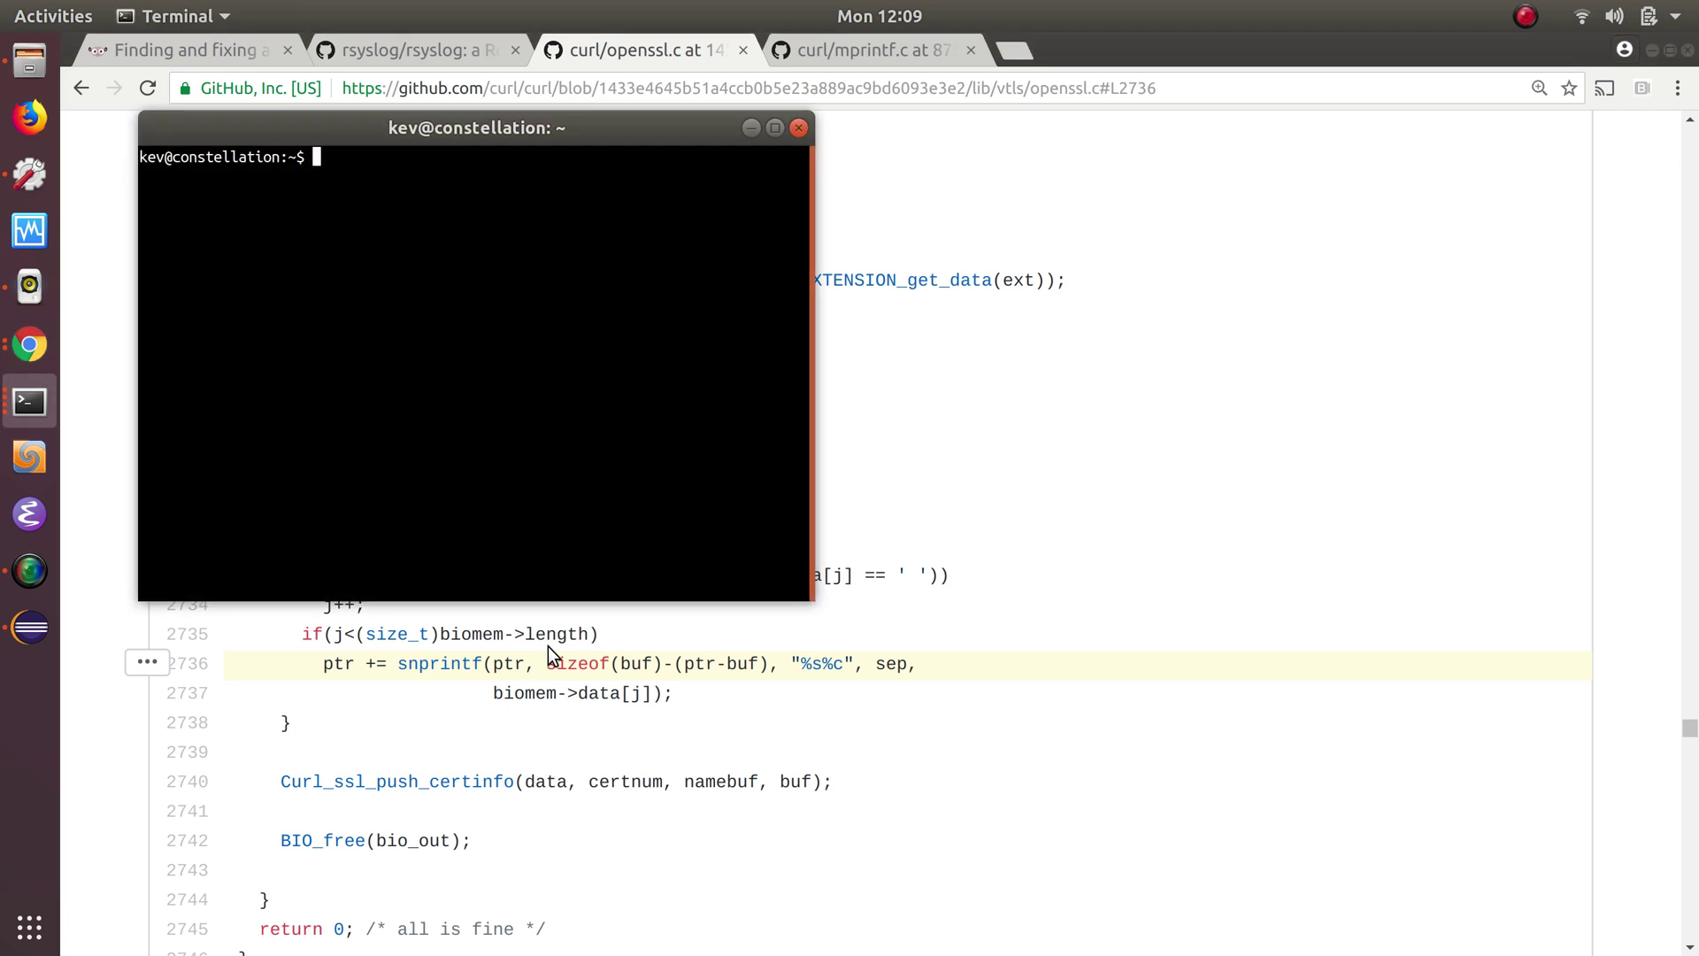
{"action": "left_click", "coordinate": [778, 129]}
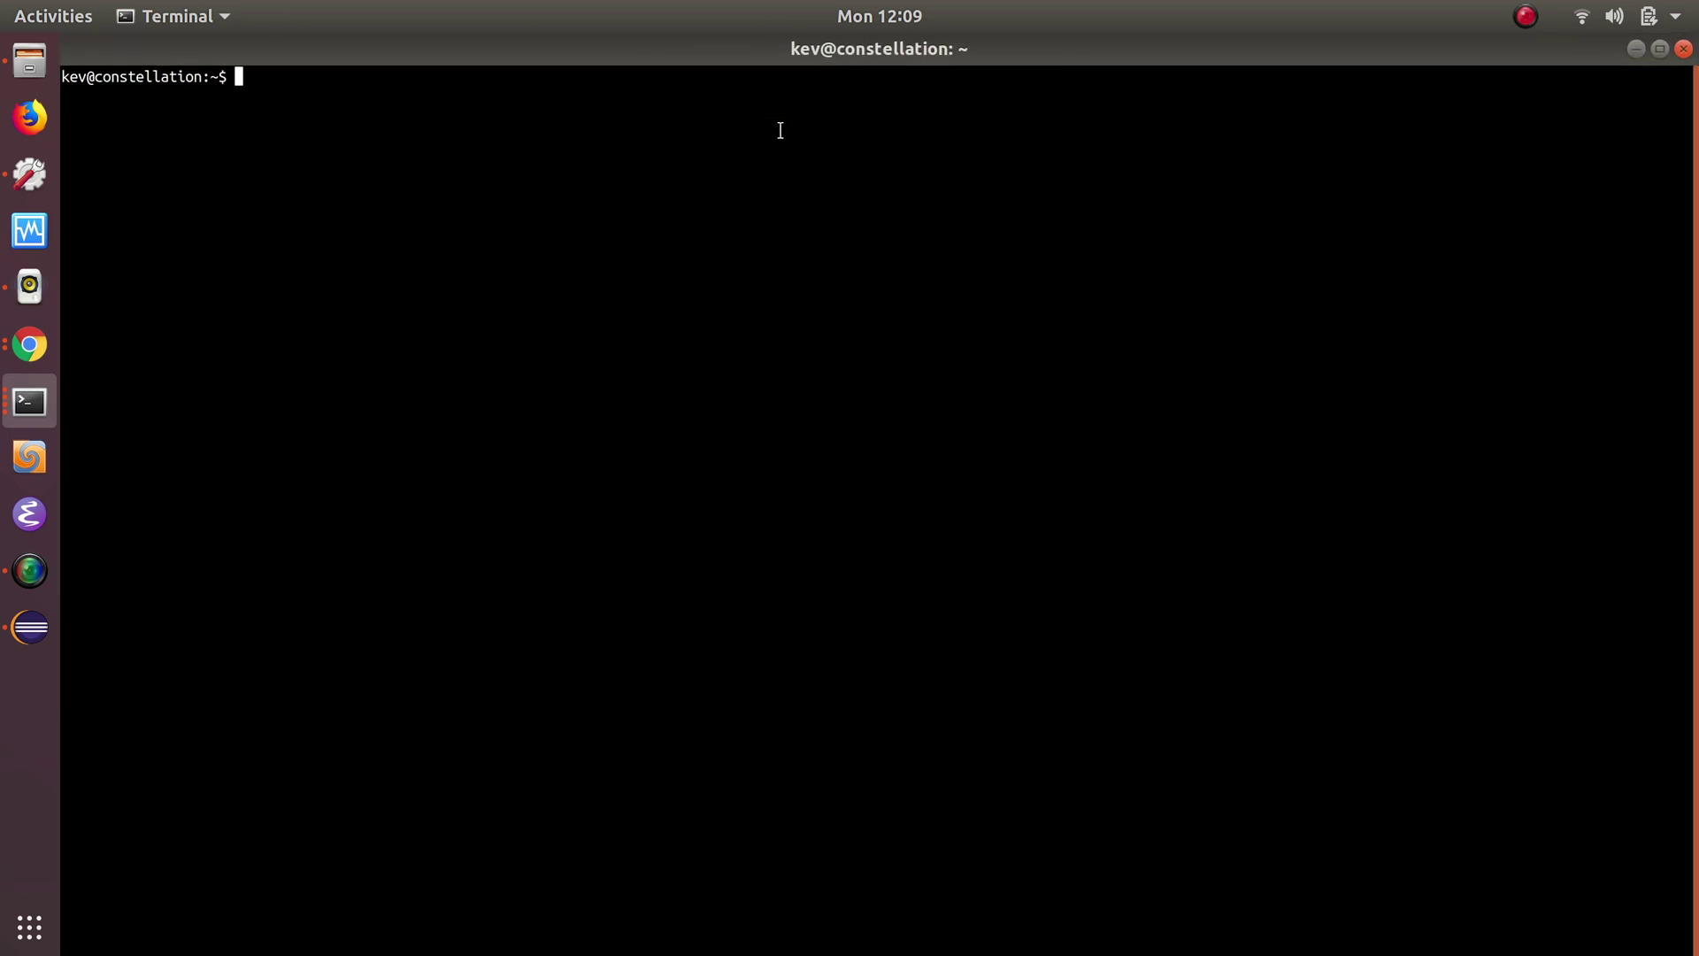
{"action": "type", "text": "="}
{"action": "key", "text": "BackSpace"}
{"action": "type", "text": "man "}
{"action": "type", "text": "snprintf"}
{"action": "key", "text": "Return"}
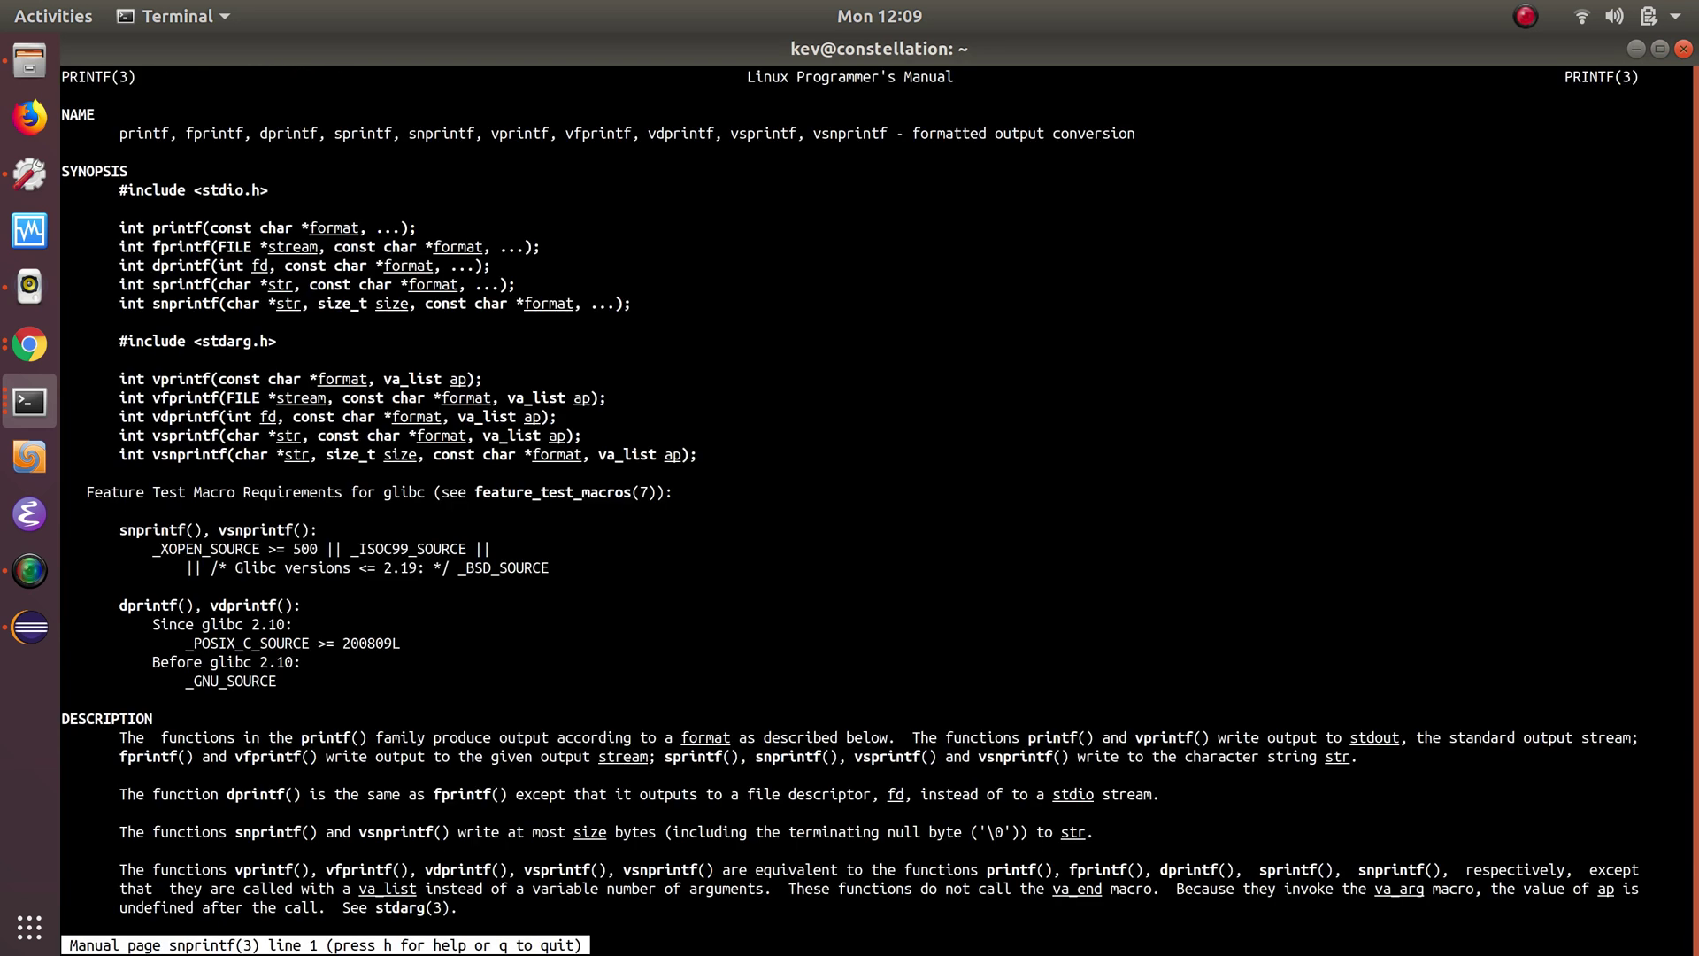
{"action": "type", "text": "/RETURN"}
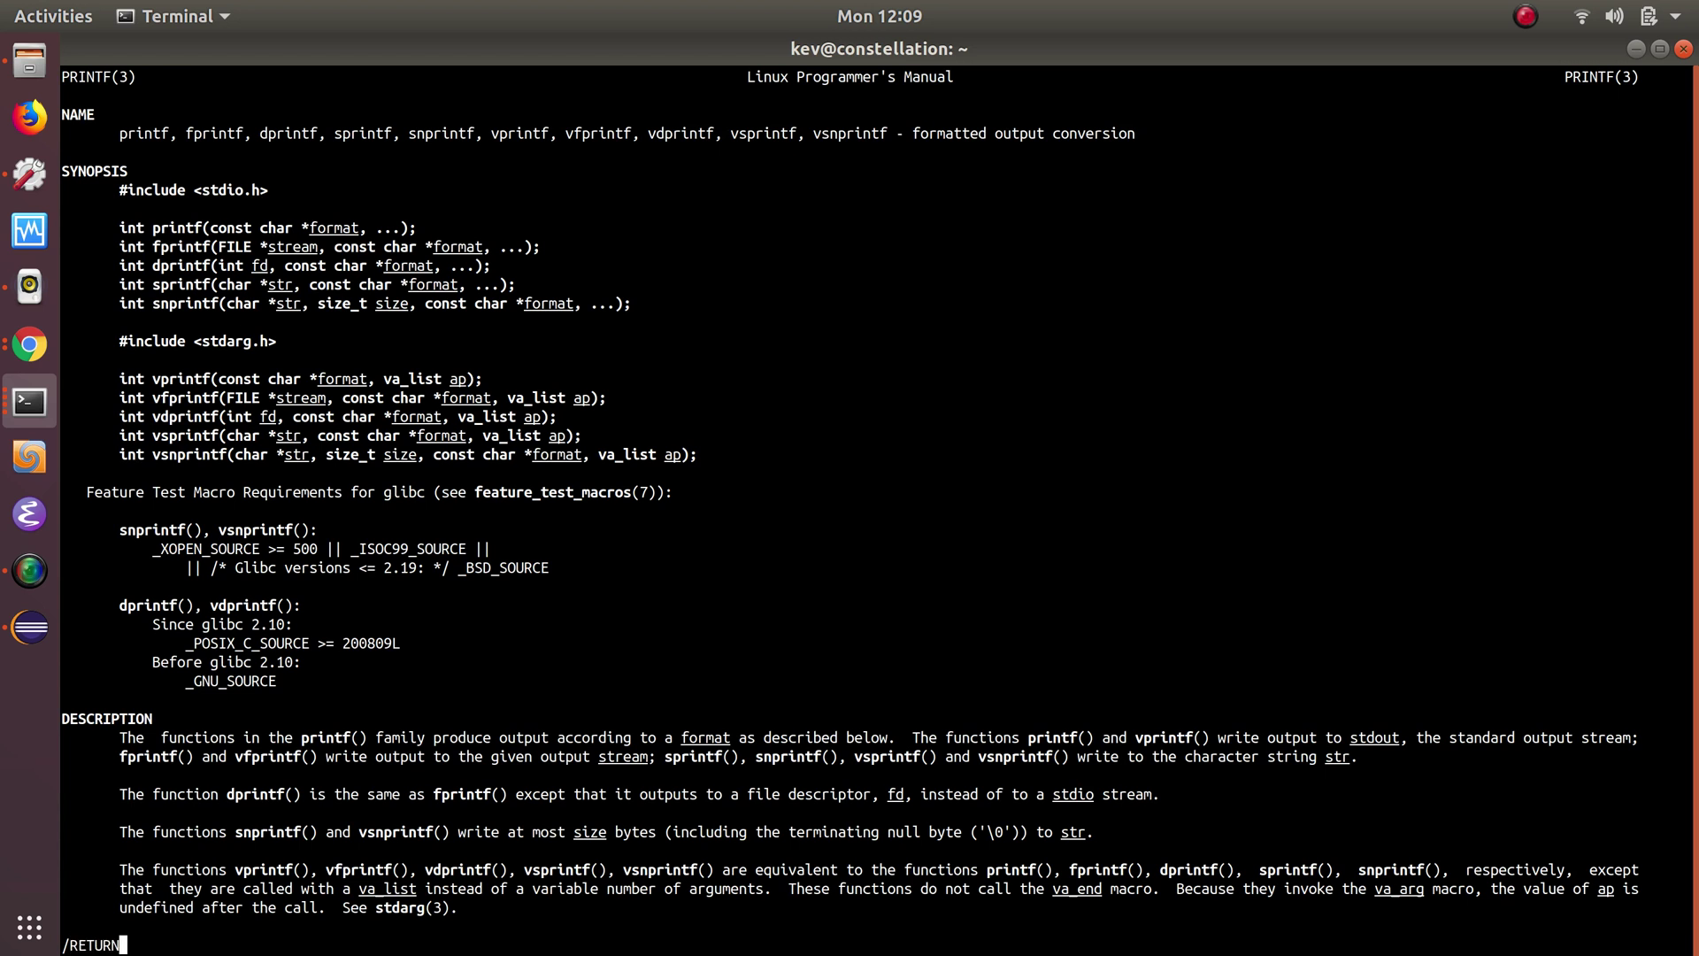
{"action": "key", "text": "Return"}
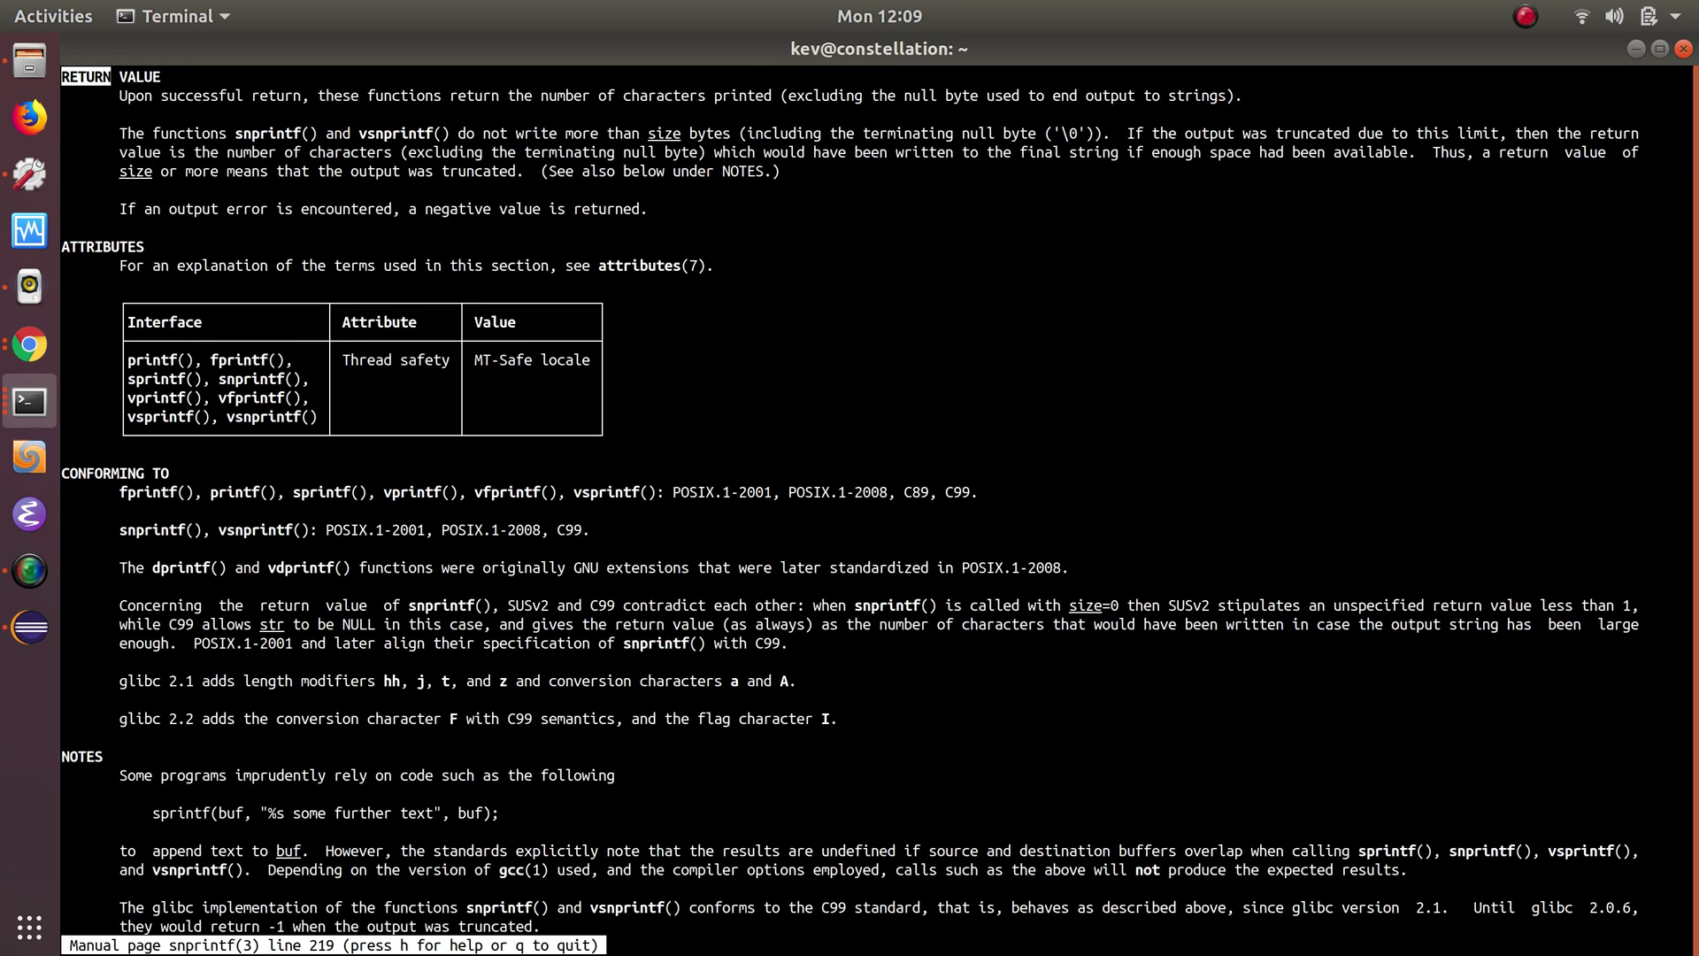
{"action": "left_click_drag", "start_coordinate": [714, 157], "coordinate": [1128, 154]}
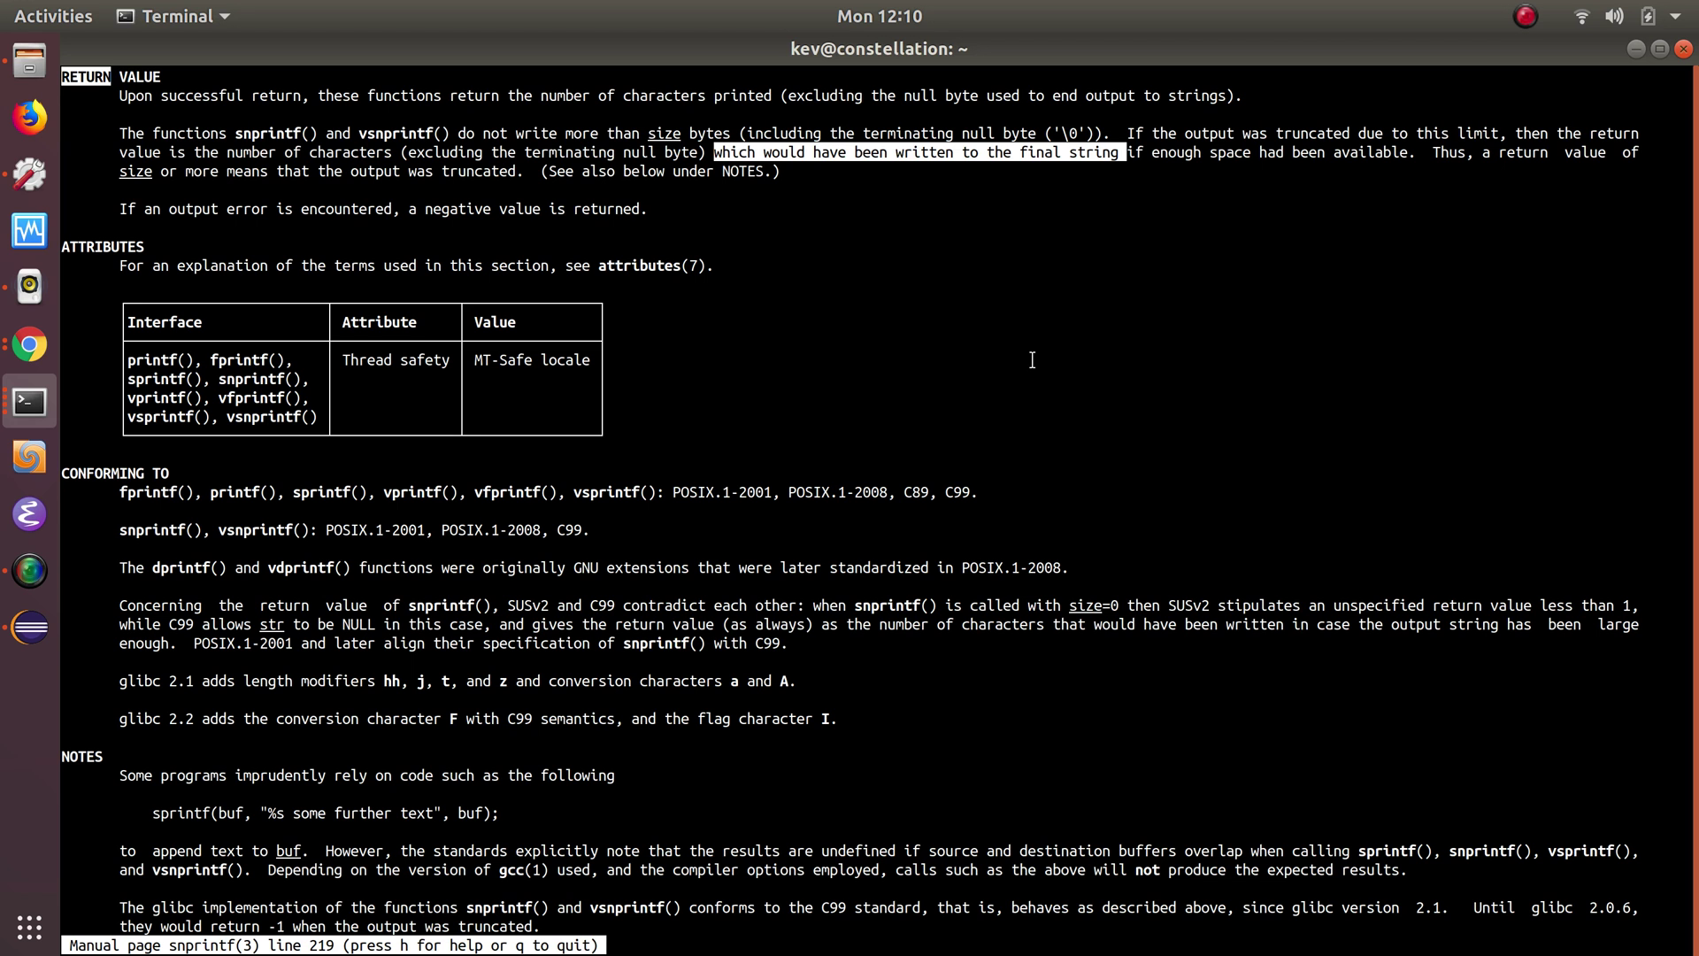
{"action": "key", "text": "q"}
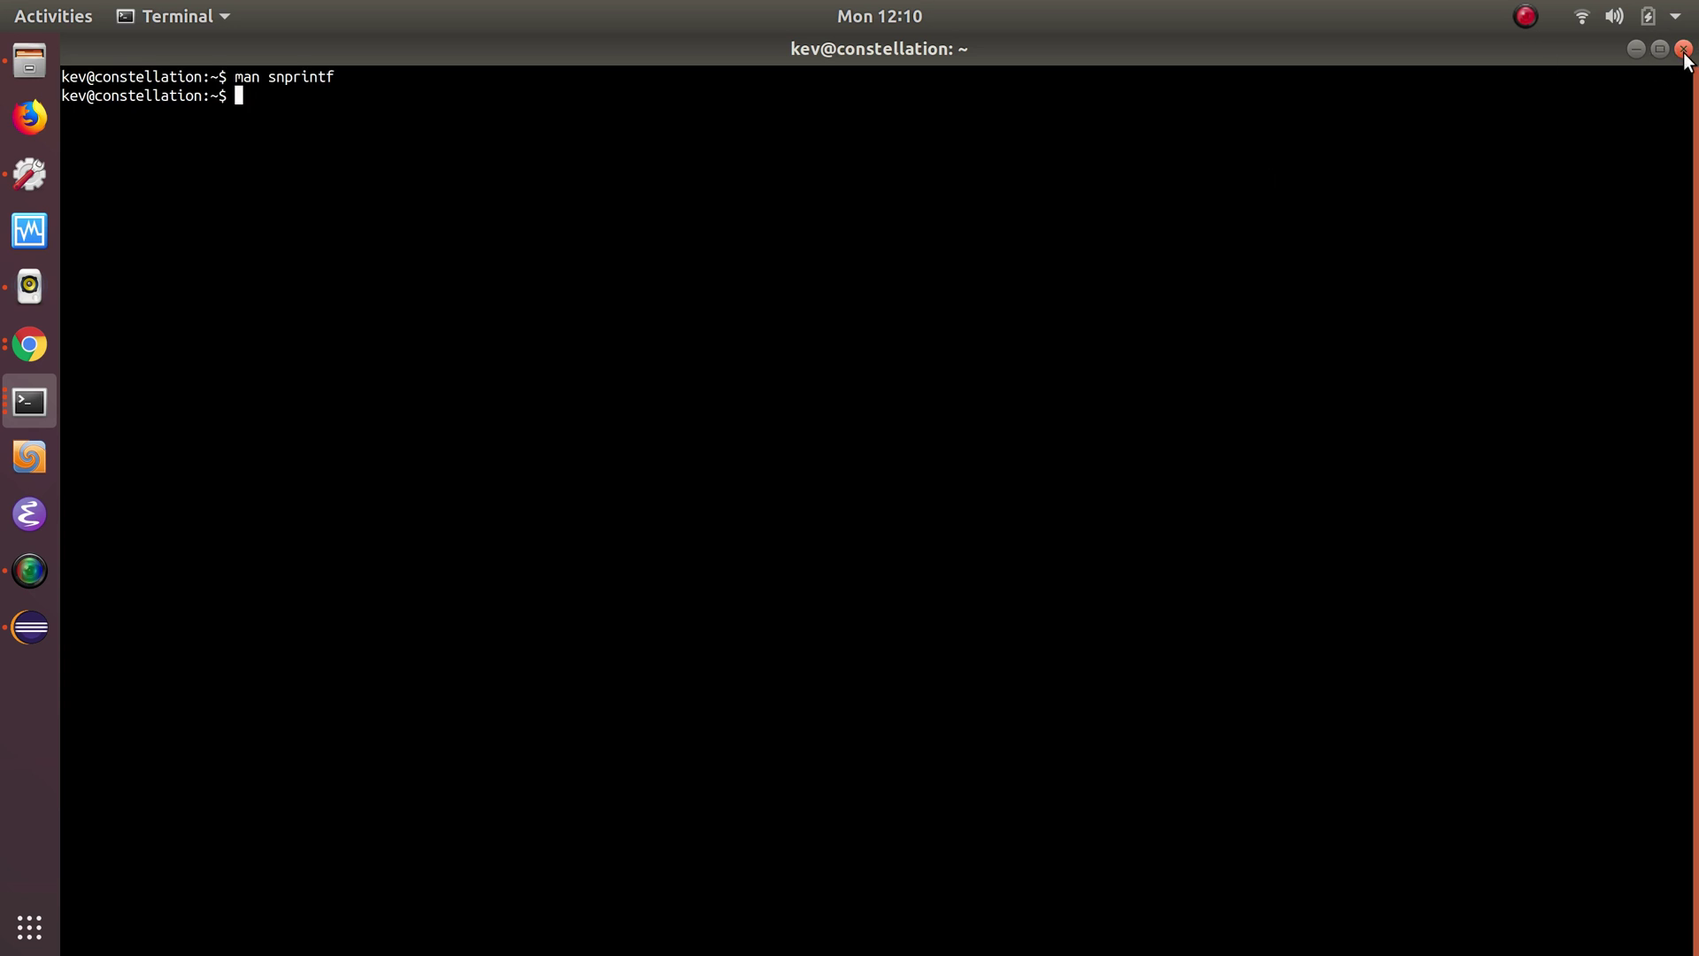
- Close the terminal and view curl's mprintf.c at curl_msnprintf, line 1018
{"action": "left_click", "coordinate": [1685, 50]}
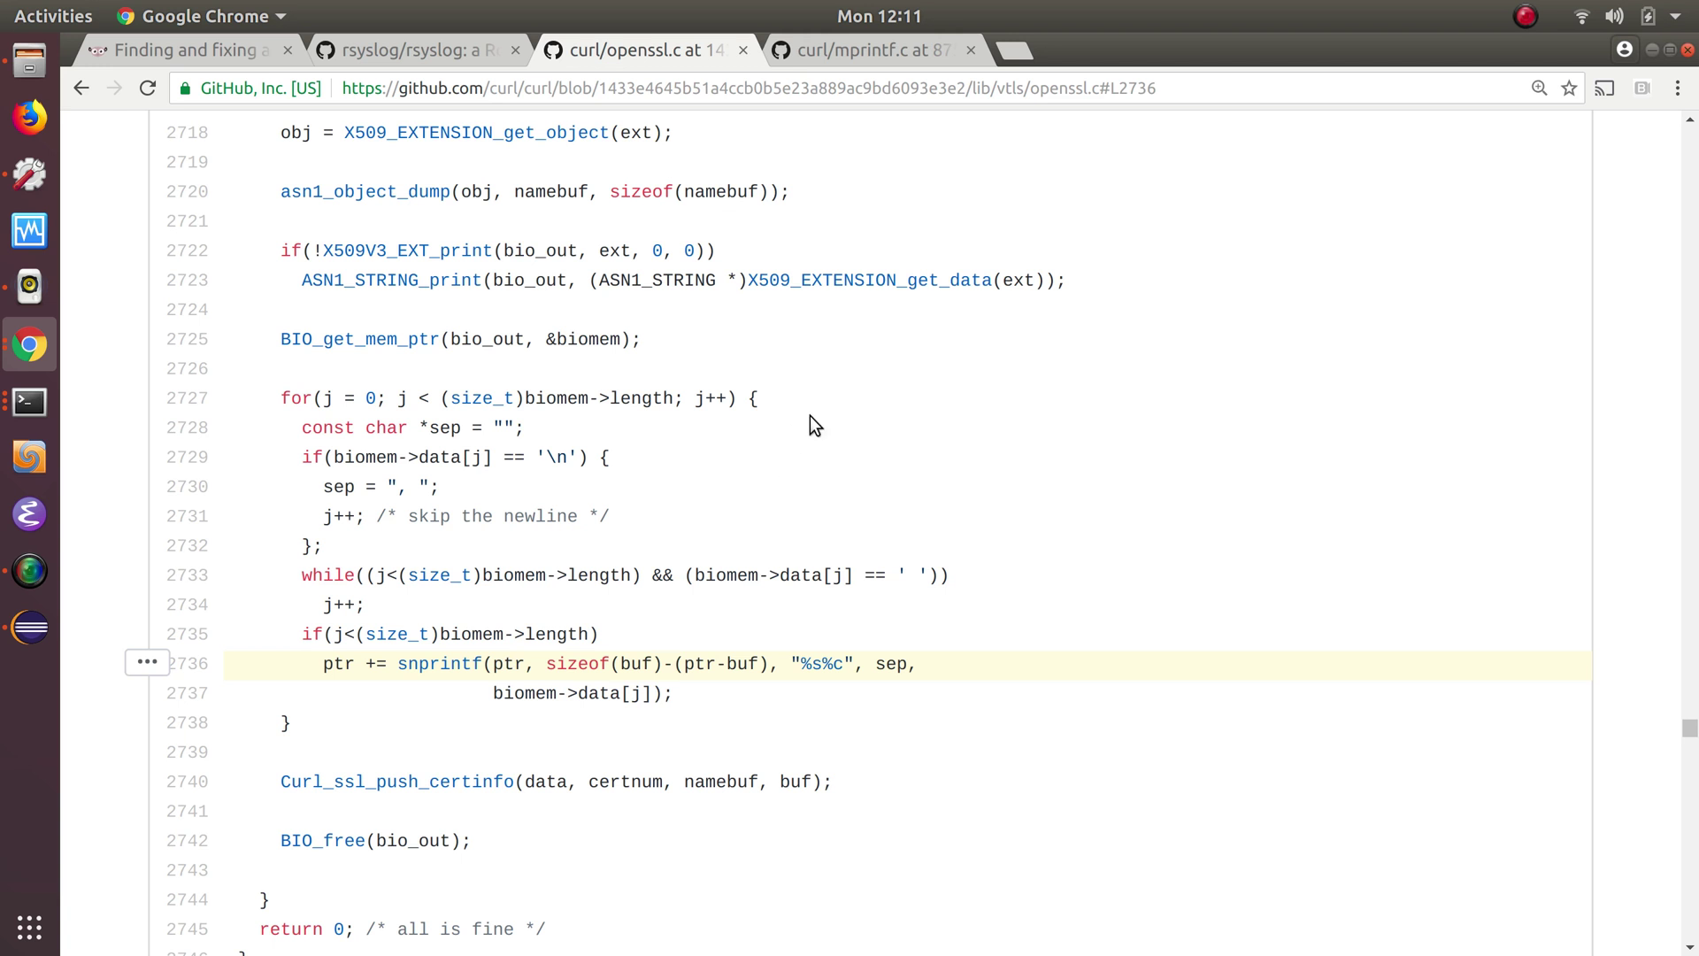
{"action": "left_click", "coordinate": [877, 53]}
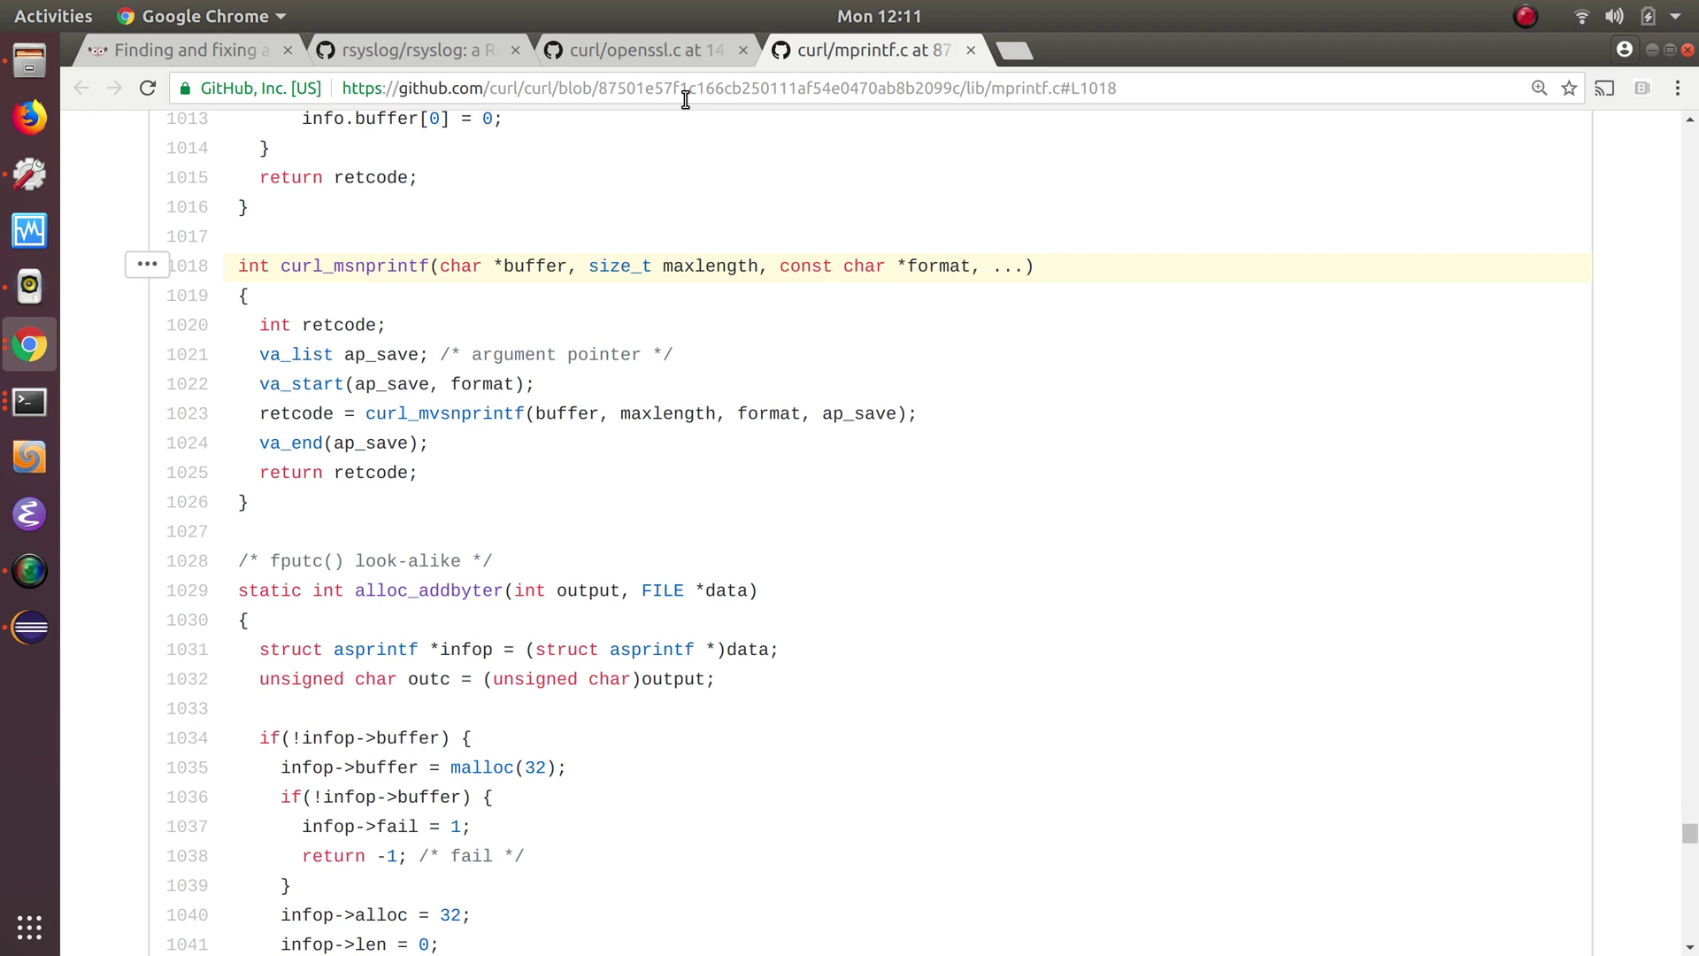
{"action": "left_click", "coordinate": [669, 45]}
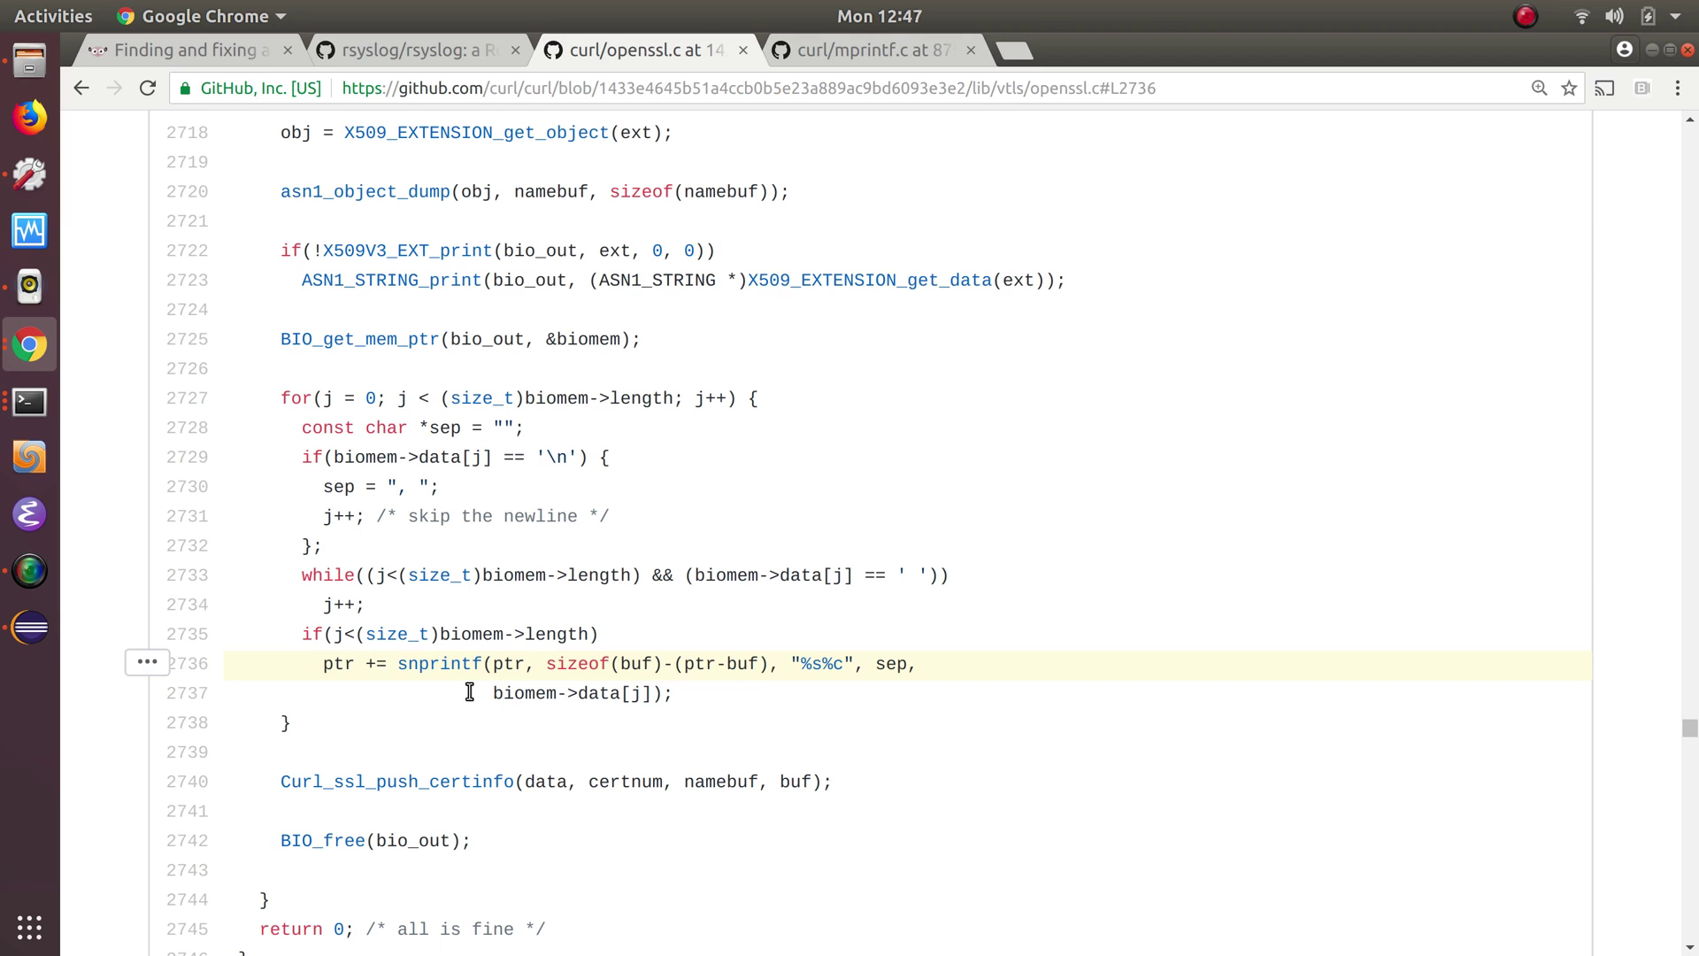
- Write a new quick query: where call.getTarget().getName() = "snprintf" select call
{"action": "key", "text": "alt+Tab"}
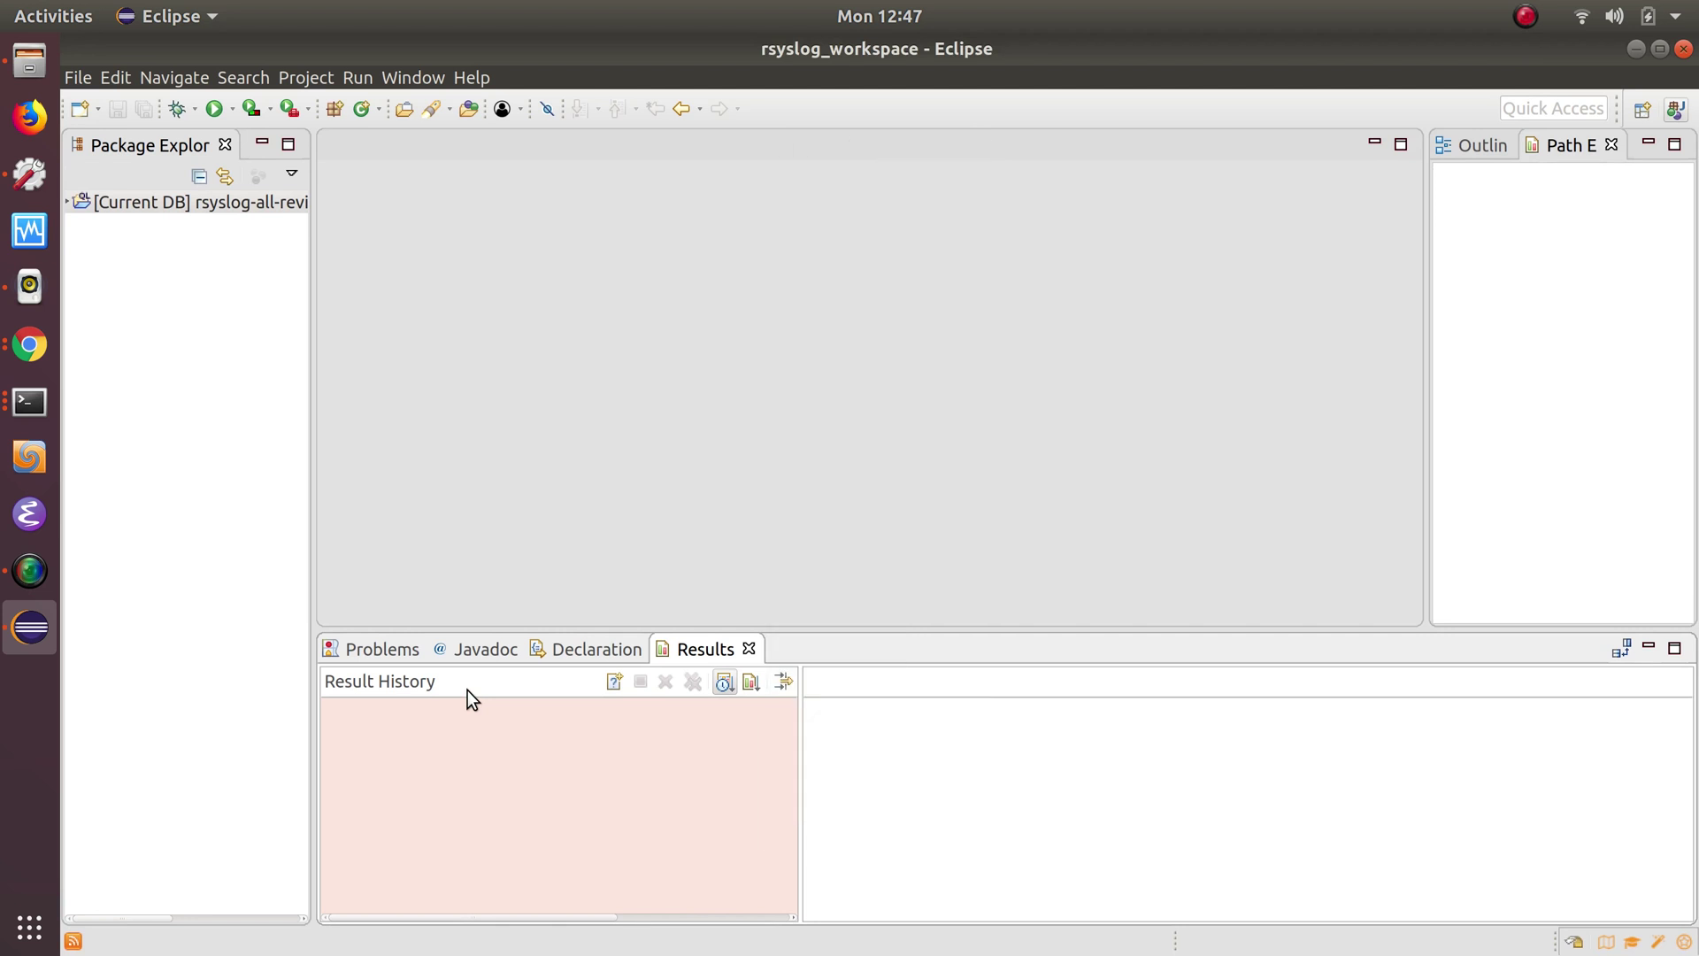
{"action": "key", "text": "ctrl+alt+q"}
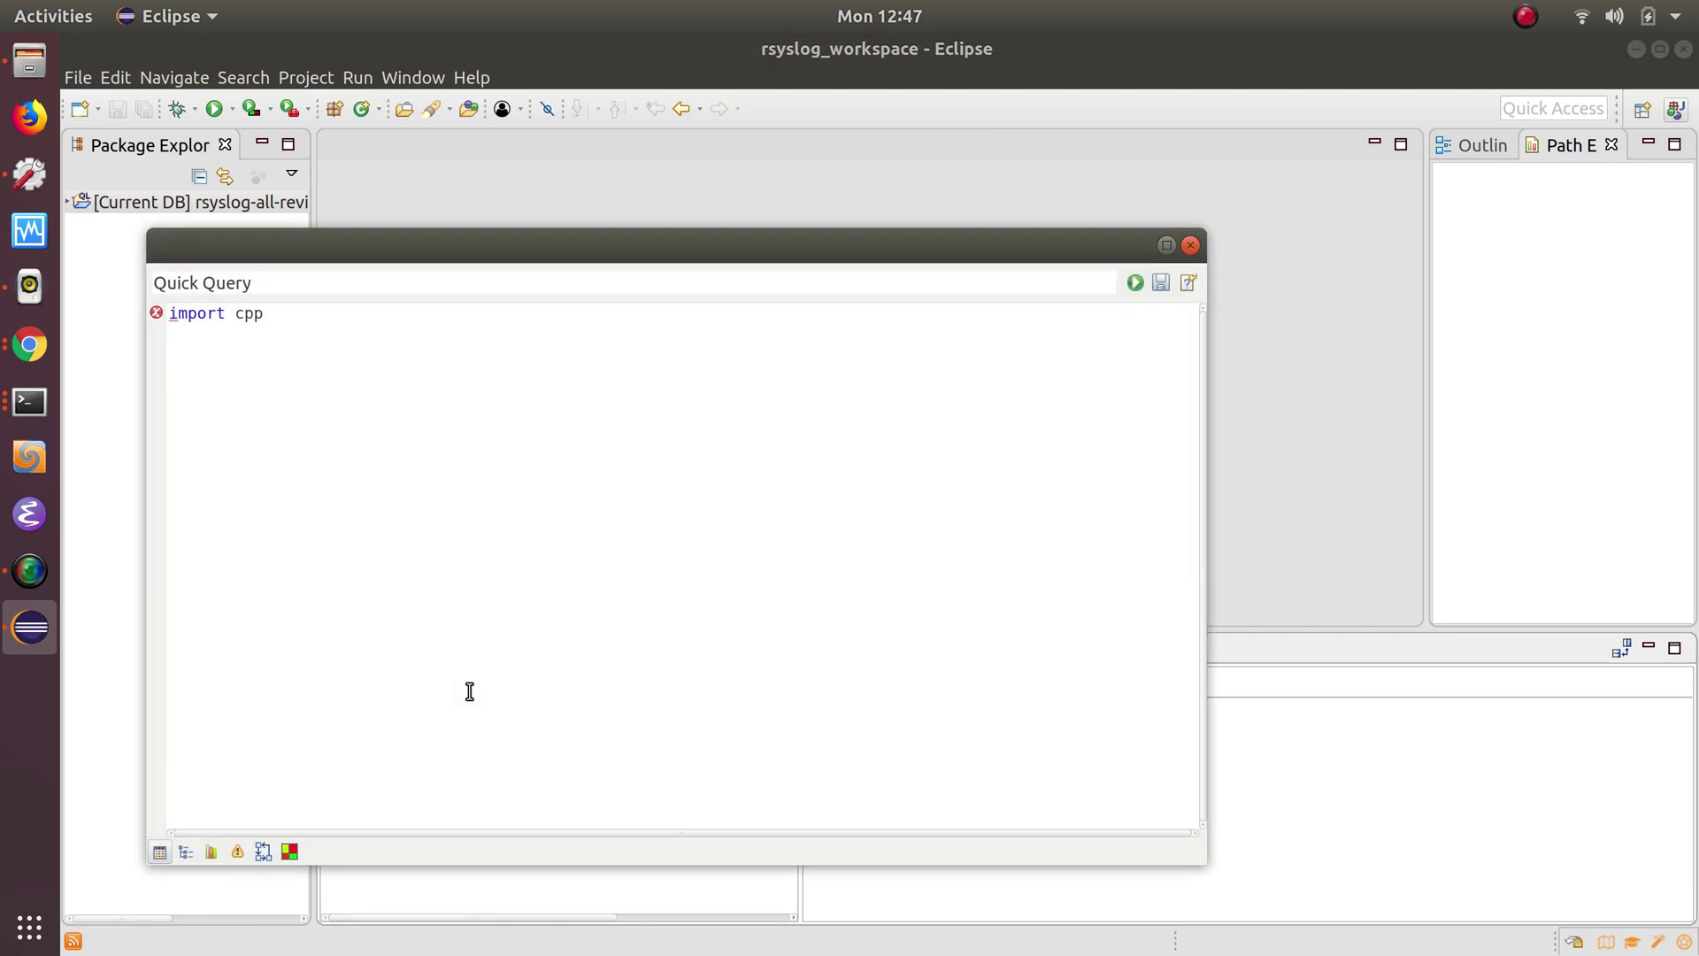
{"action": "type", "text": "from "}
{"action": "type", "text": "Functionc"}
{"action": "type", "text": "a"}
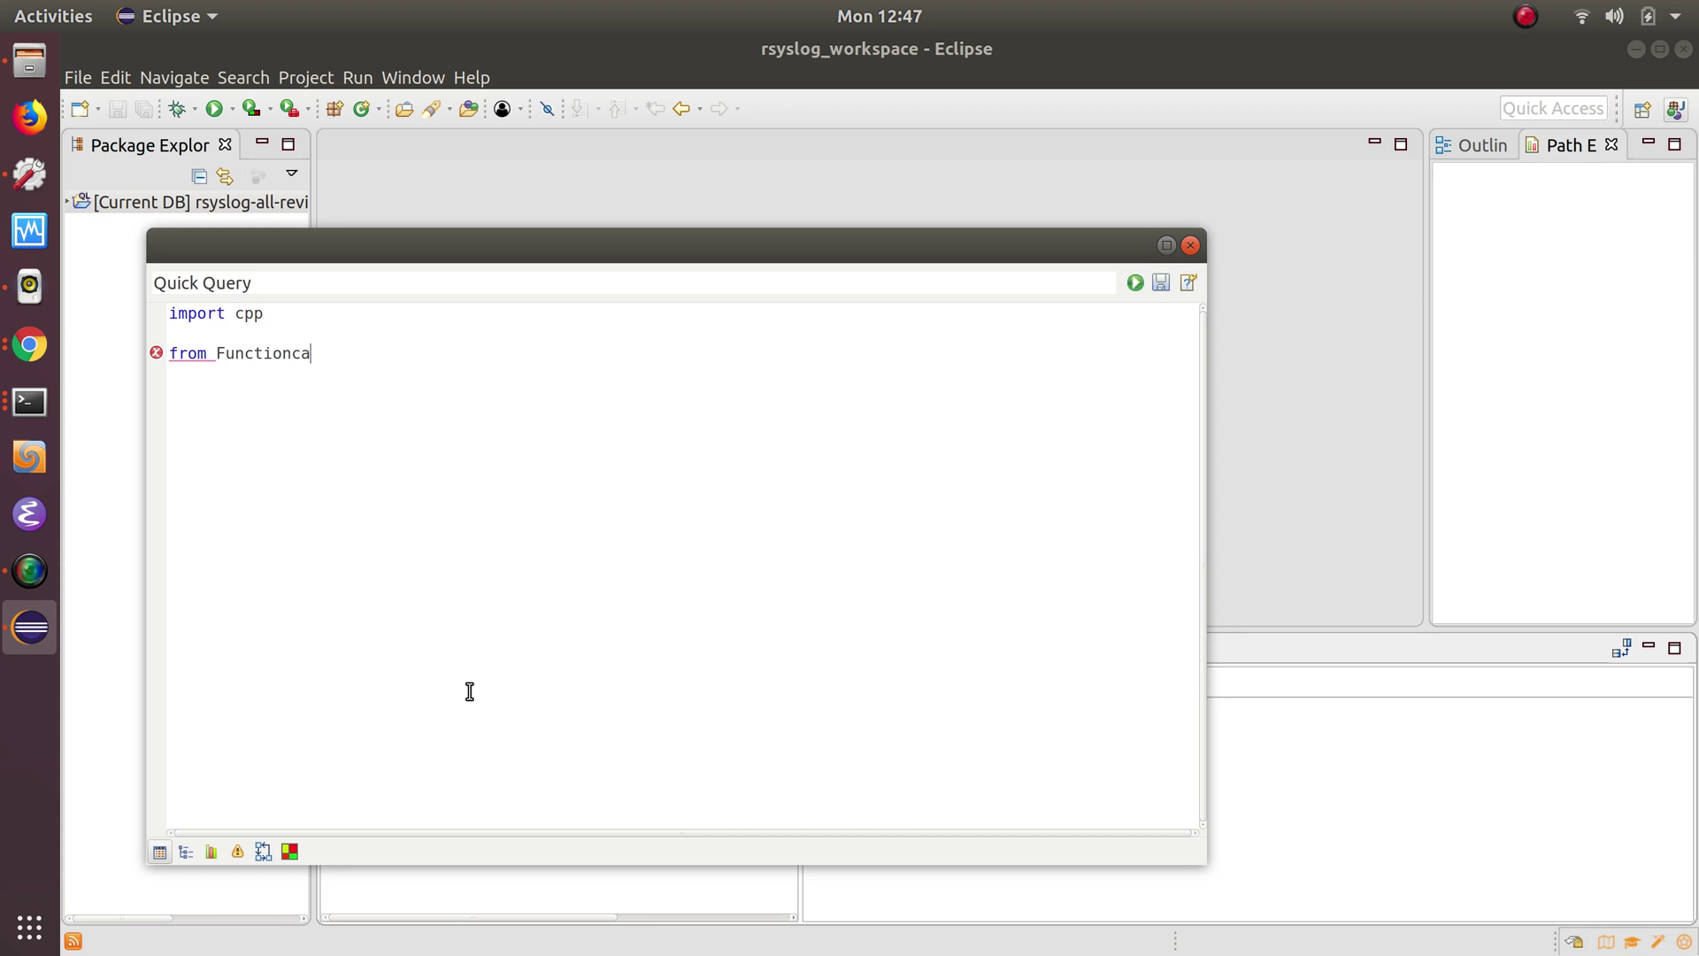
{"action": "key", "text": "BackSpace"}
{"action": "key", "text": "BackSpace"}
{"action": "type", "text": "CALL"}
{"action": "key", "text": "BackSpace"}
{"action": "key", "text": "BackSpace"}
{"action": "key", "text": "BackSpace"}
{"action": "type", "text": "al"}
{"action": "type", "text": "l call"}
{"action": "key", "text": "BackSpace"}
{"action": "type", "text": "where"}
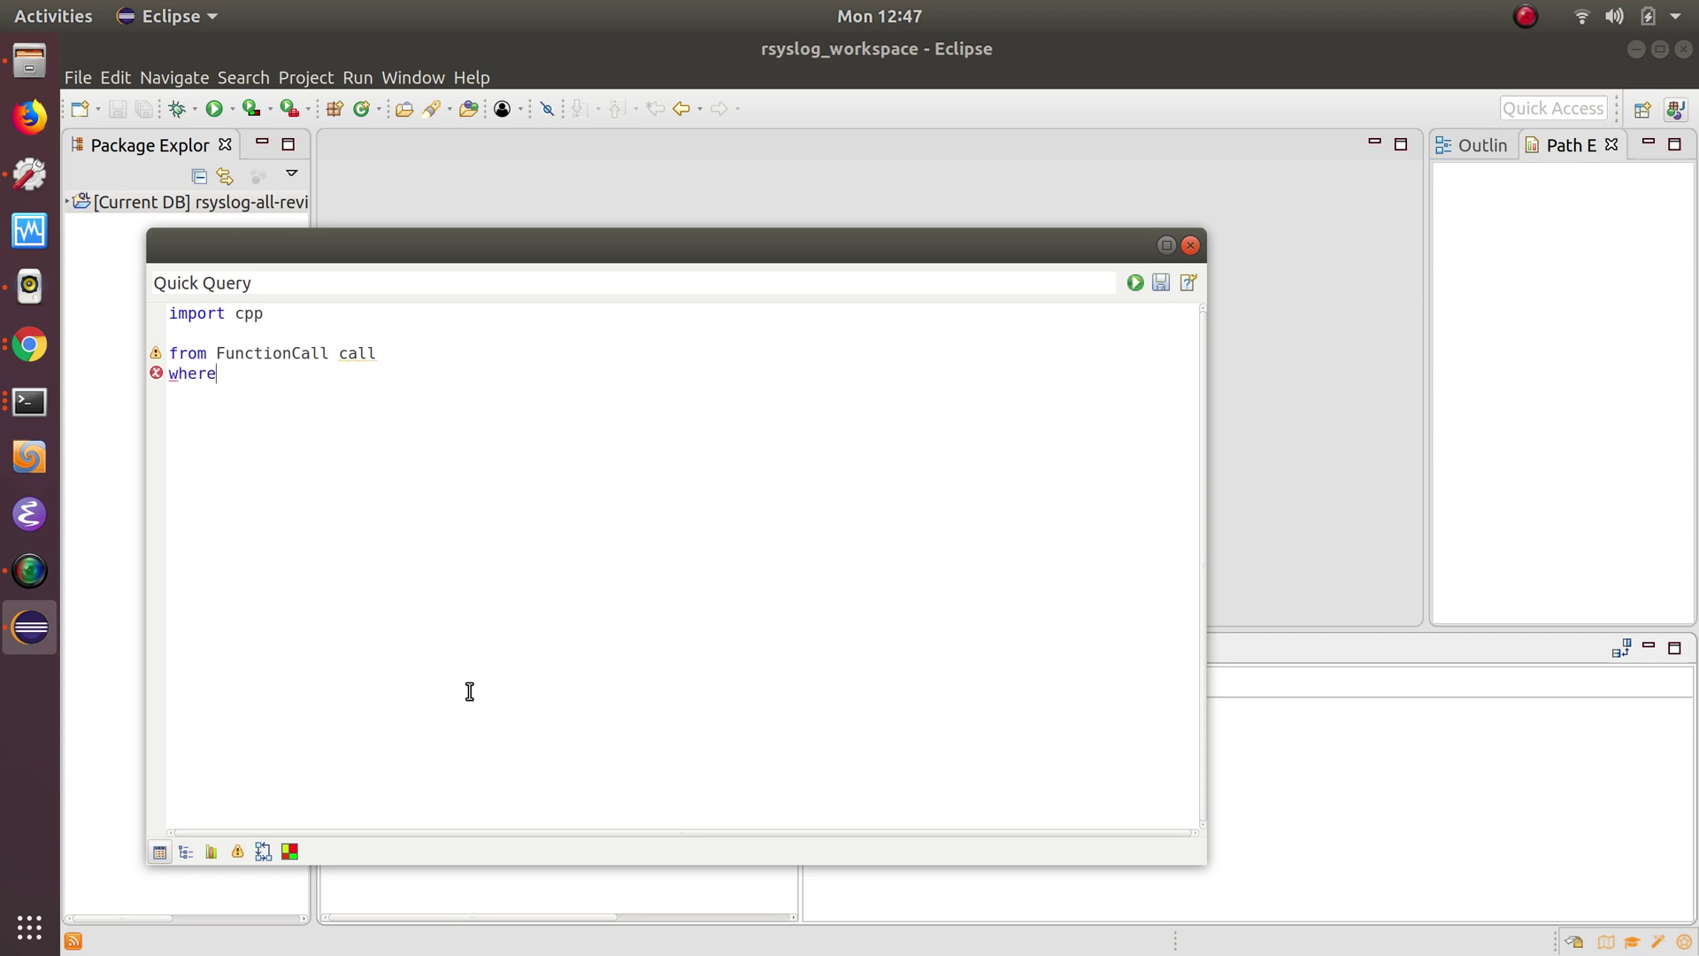
{"action": "type", "text": " call.get"}
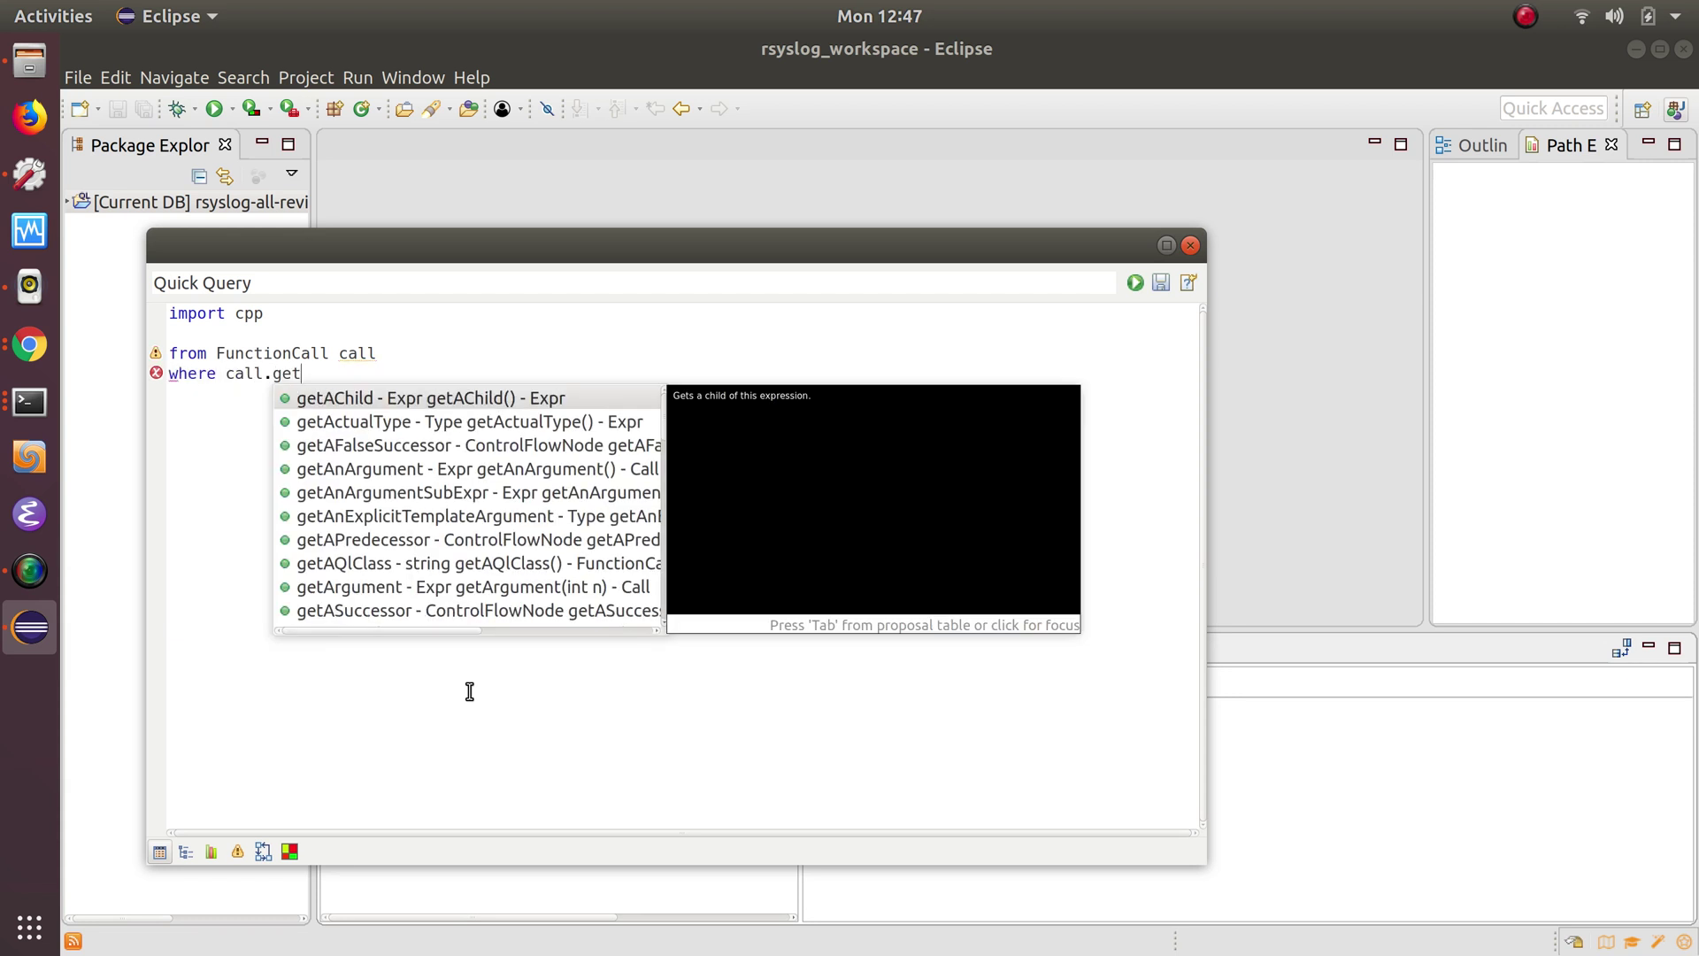
{"action": "type", "text": "T"}
{"action": "key", "text": "Return"}
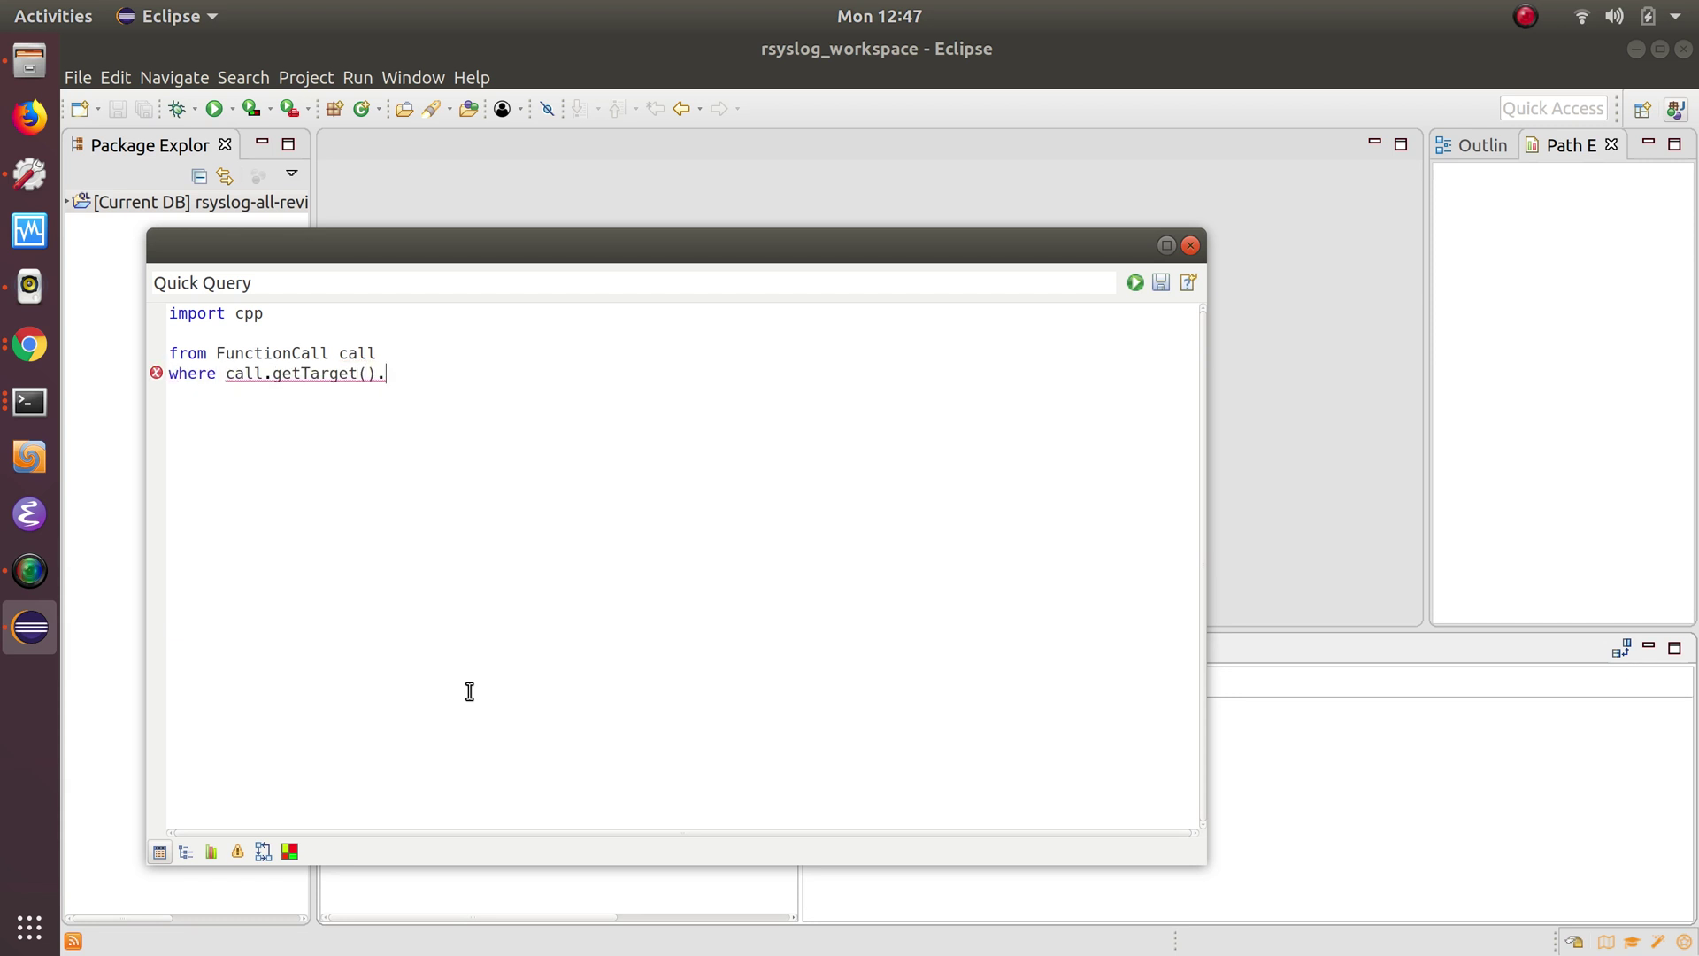
{"action": "type", "text": ".getName"}
{"action": "type", "text": "() = "}
{"action": "type", "text": "\"\""}
{"action": "type", "text": "snprintf"}
{"action": "key", "text": "End"}
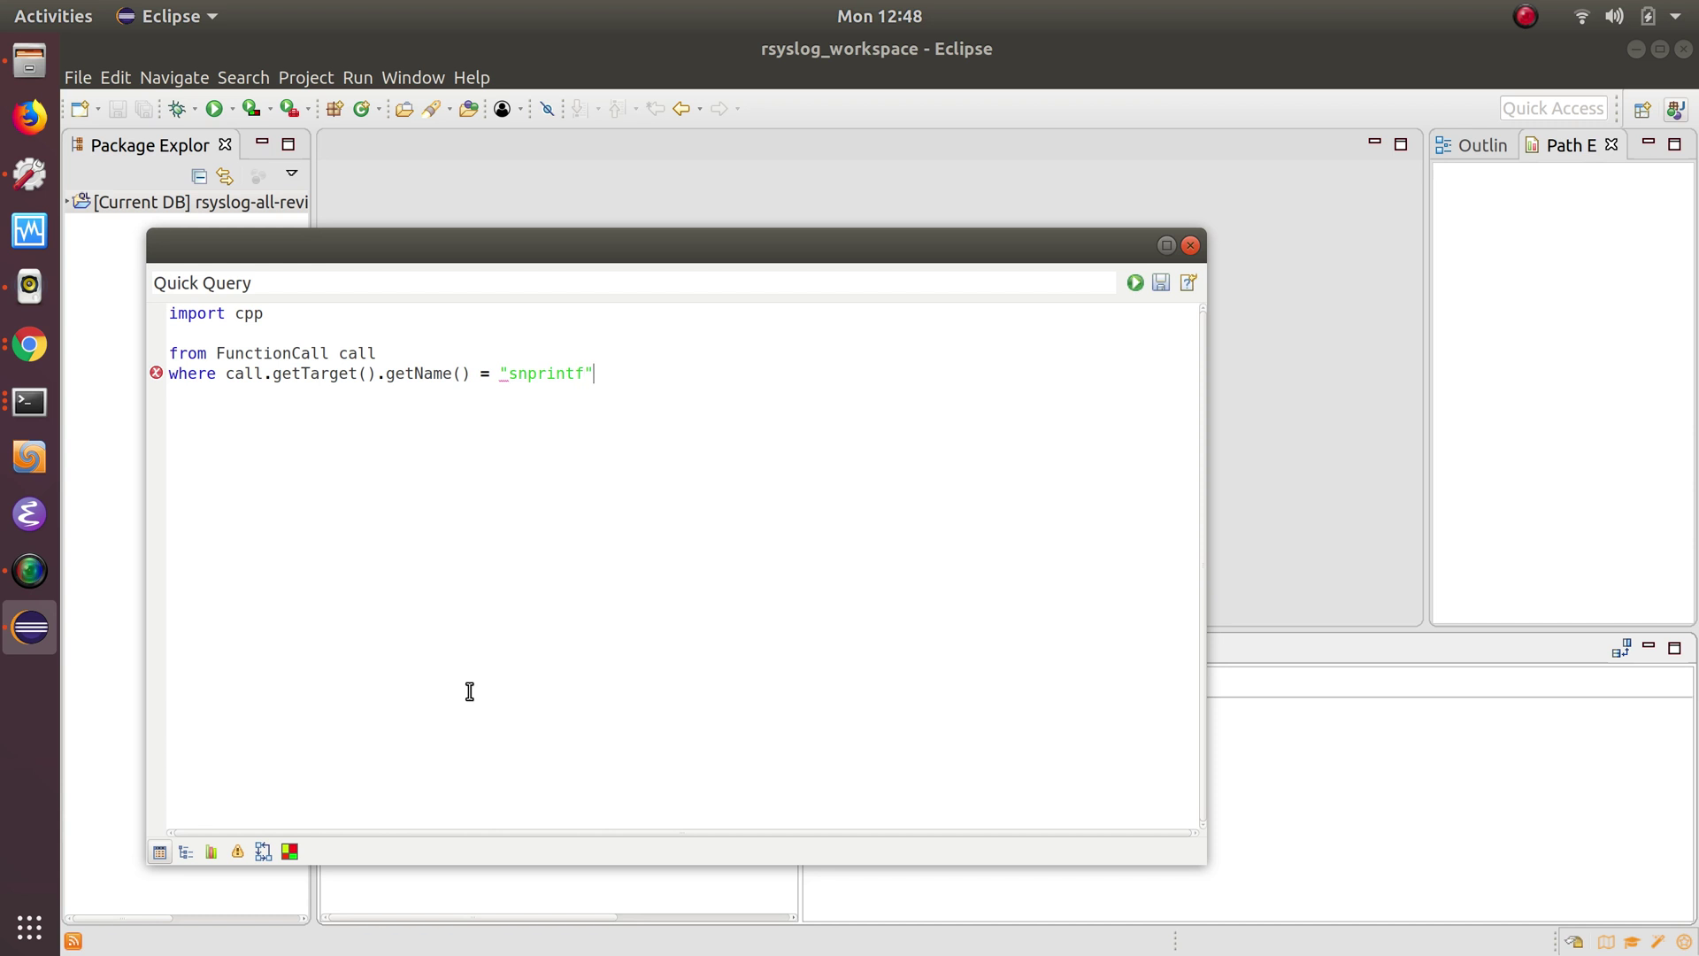
{"action": "key", "text": "Return"}
{"action": "type", "text": "select "}
{"action": "type", "text": "call"}
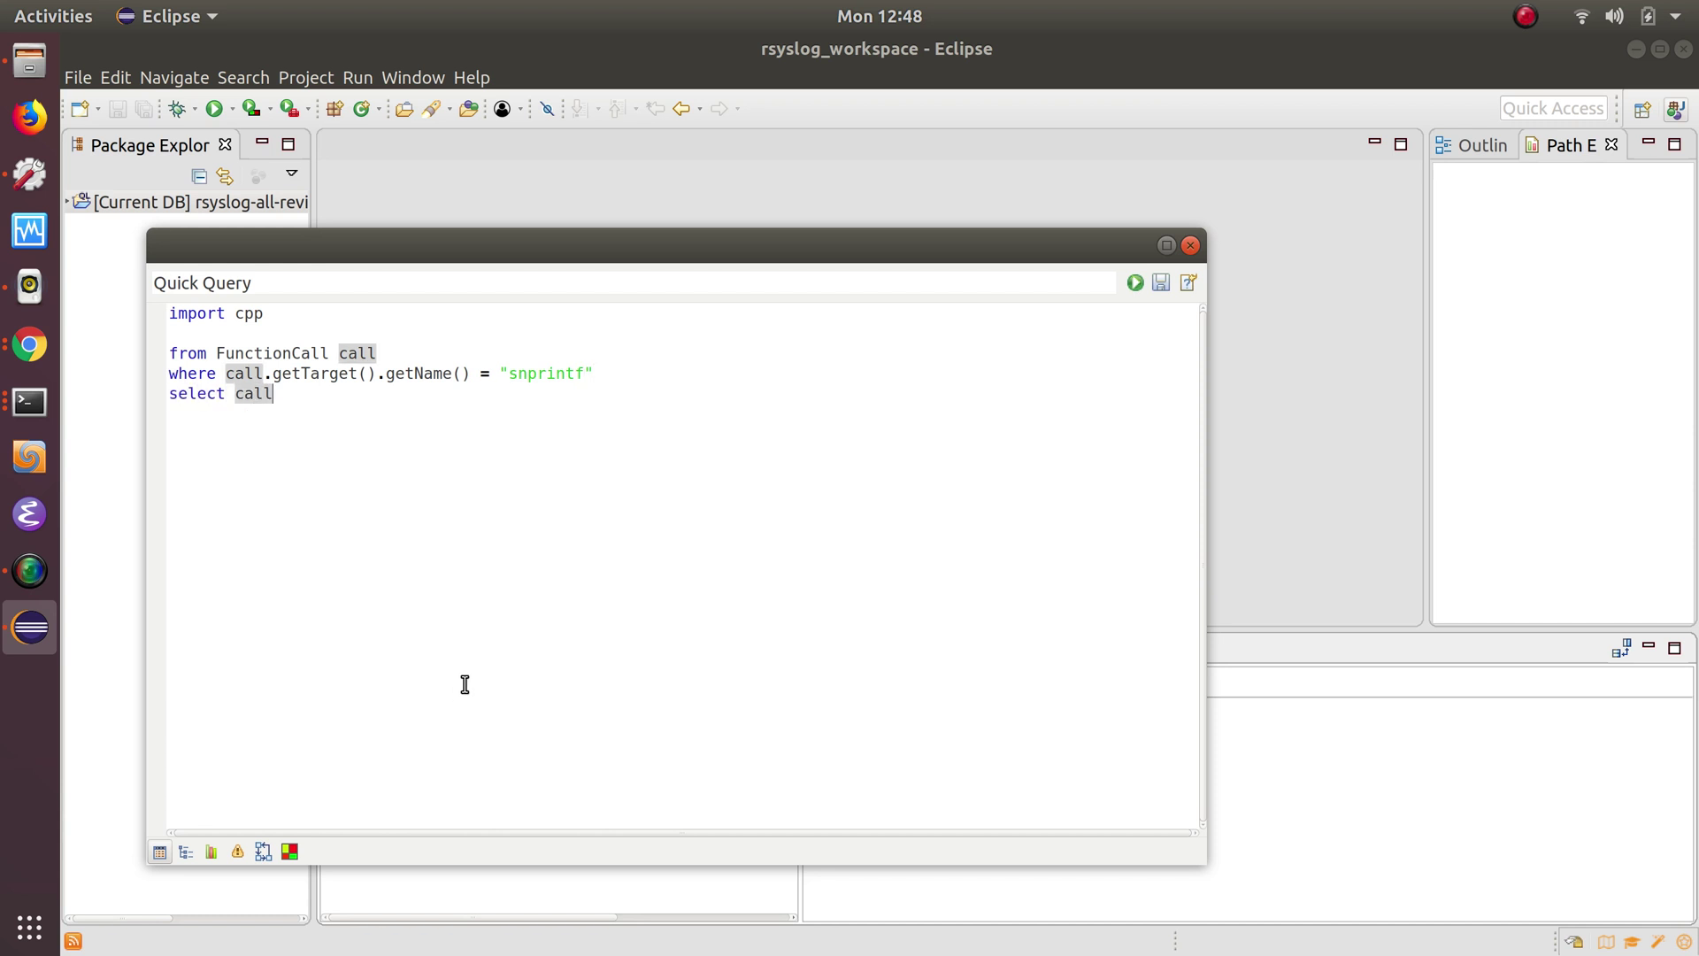
- Run the query for 108 results and inspect the first snprintf call's size argument in convert.c line 240
{"action": "left_click", "coordinate": [1134, 284]}
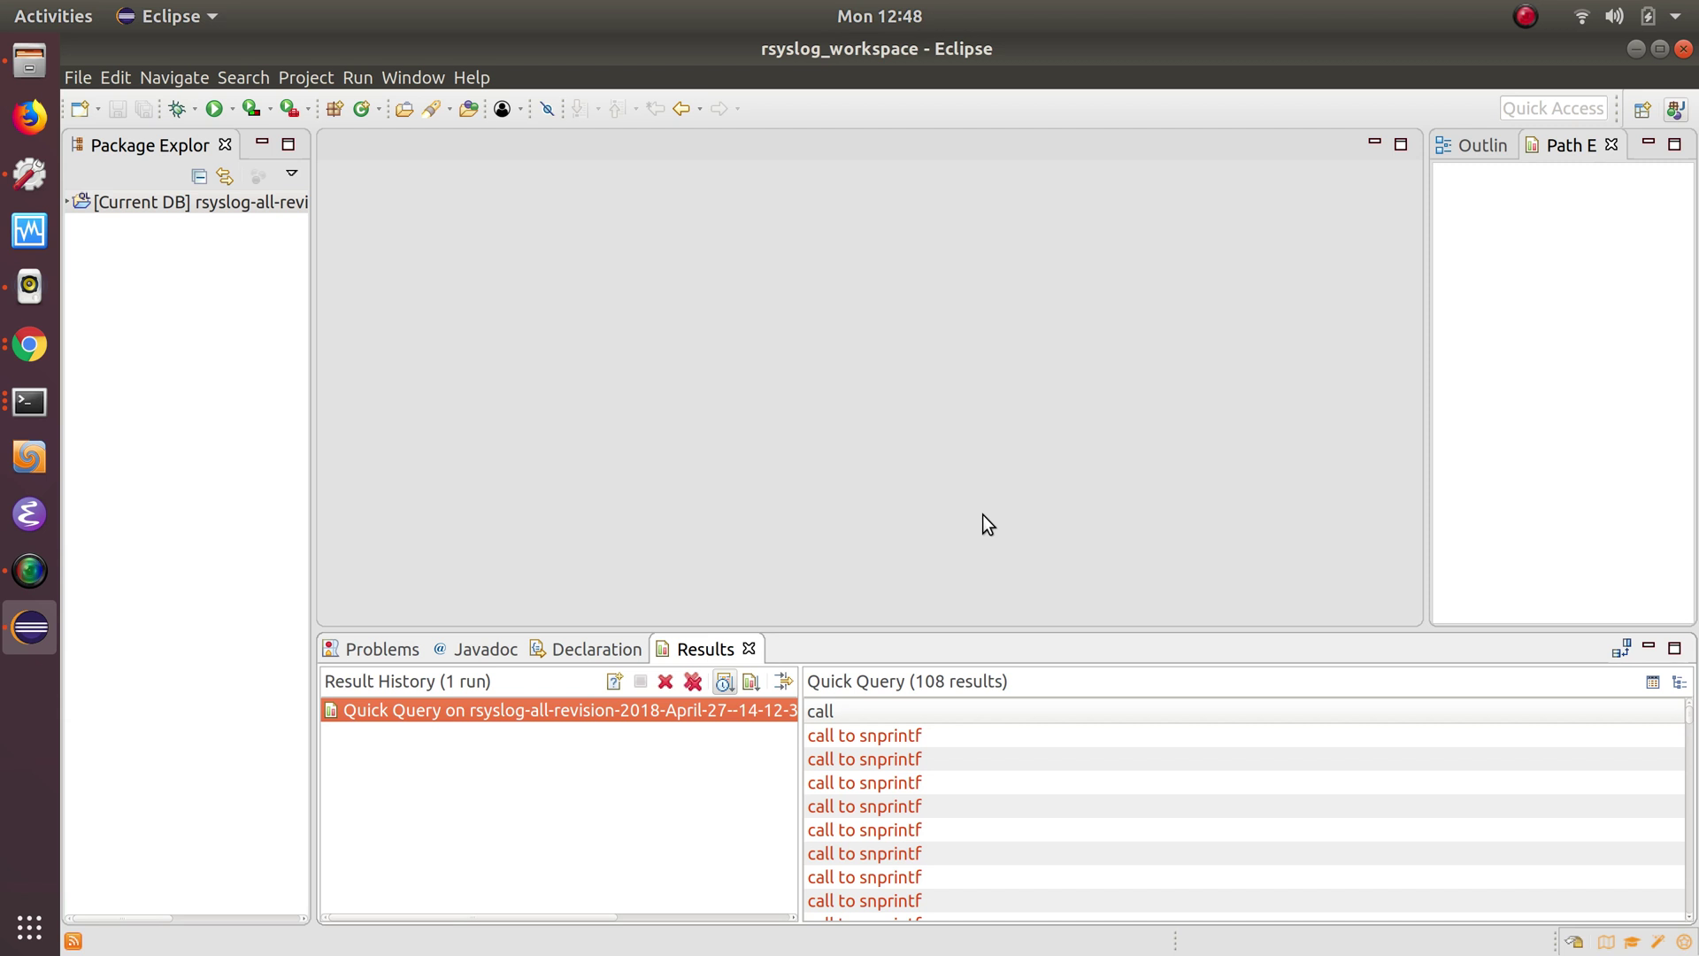
{"action": "double_click", "coordinate": [893, 737]}
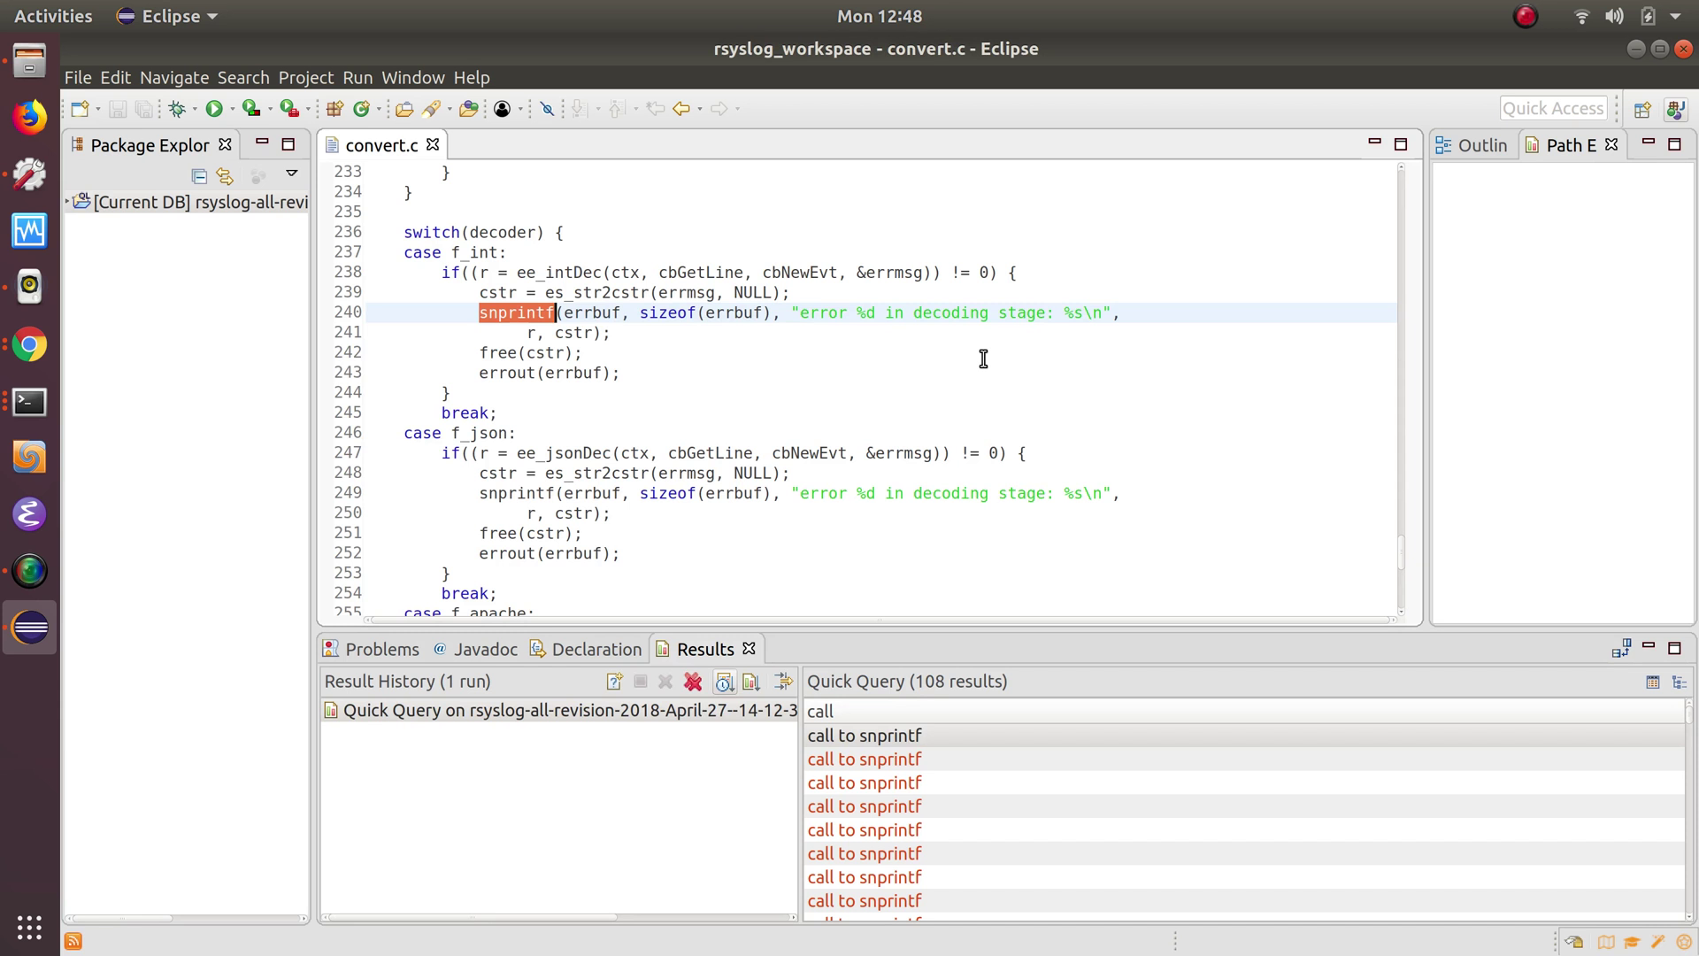
{"action": "left_click", "coordinate": [634, 312]}
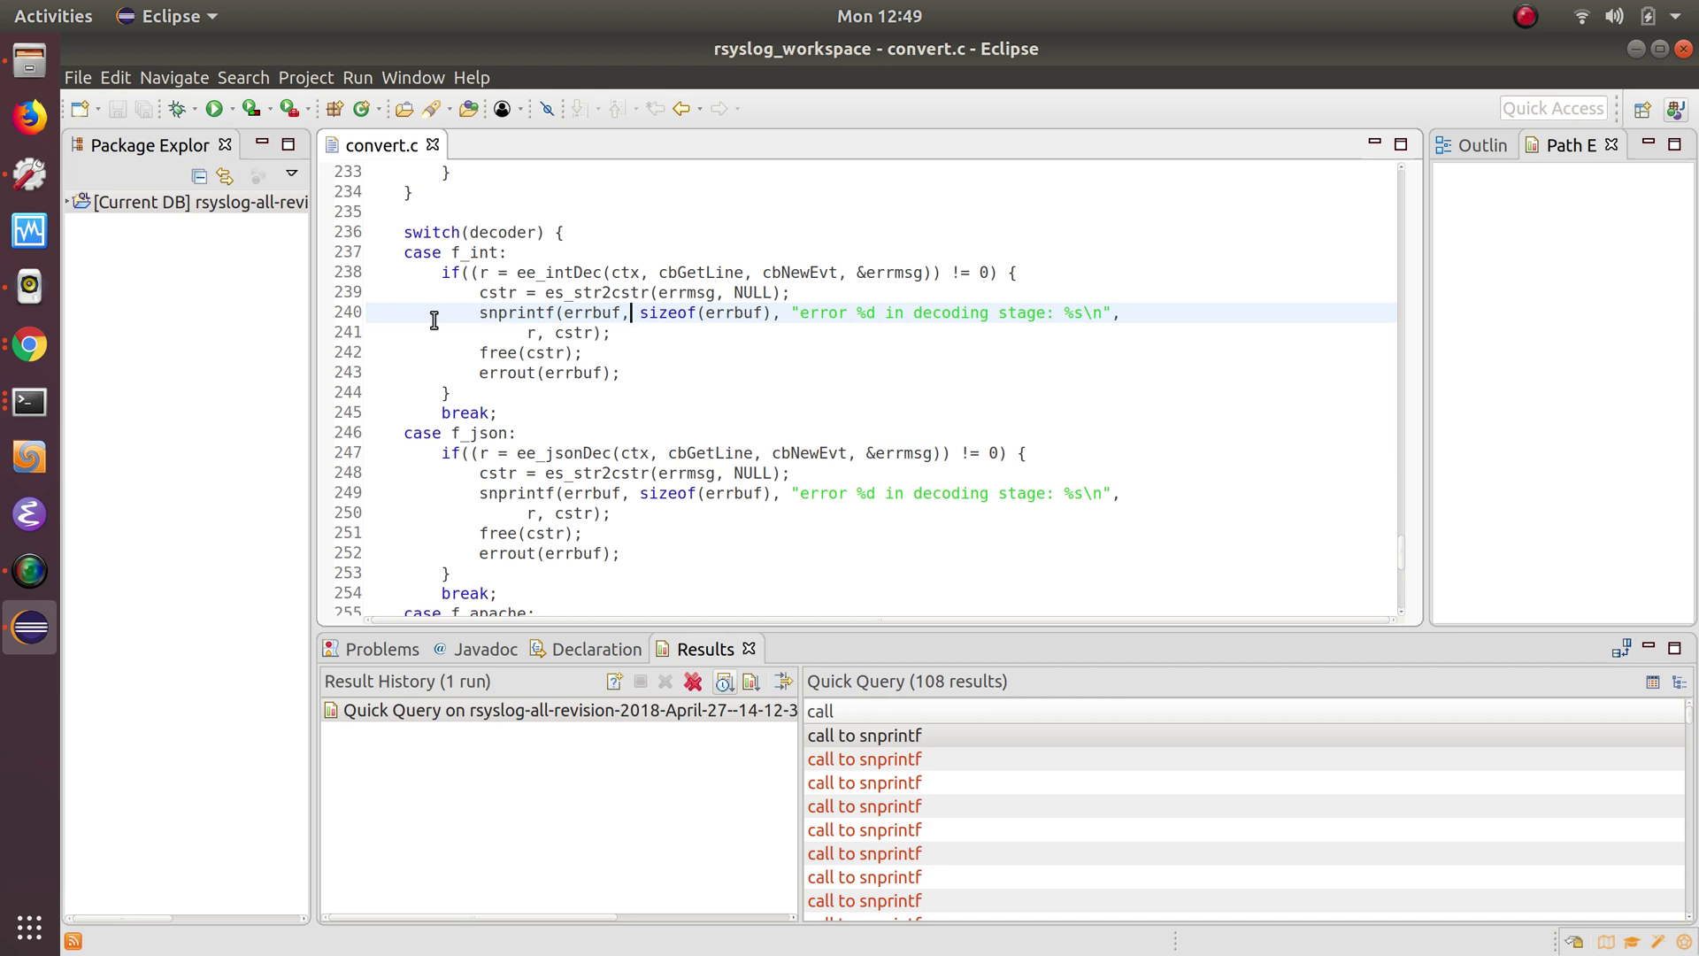
- Add 'and not call instanceof ExprInVoidContext' to the where clause and rerun the query
{"action": "key", "text": "alt+Tab"}
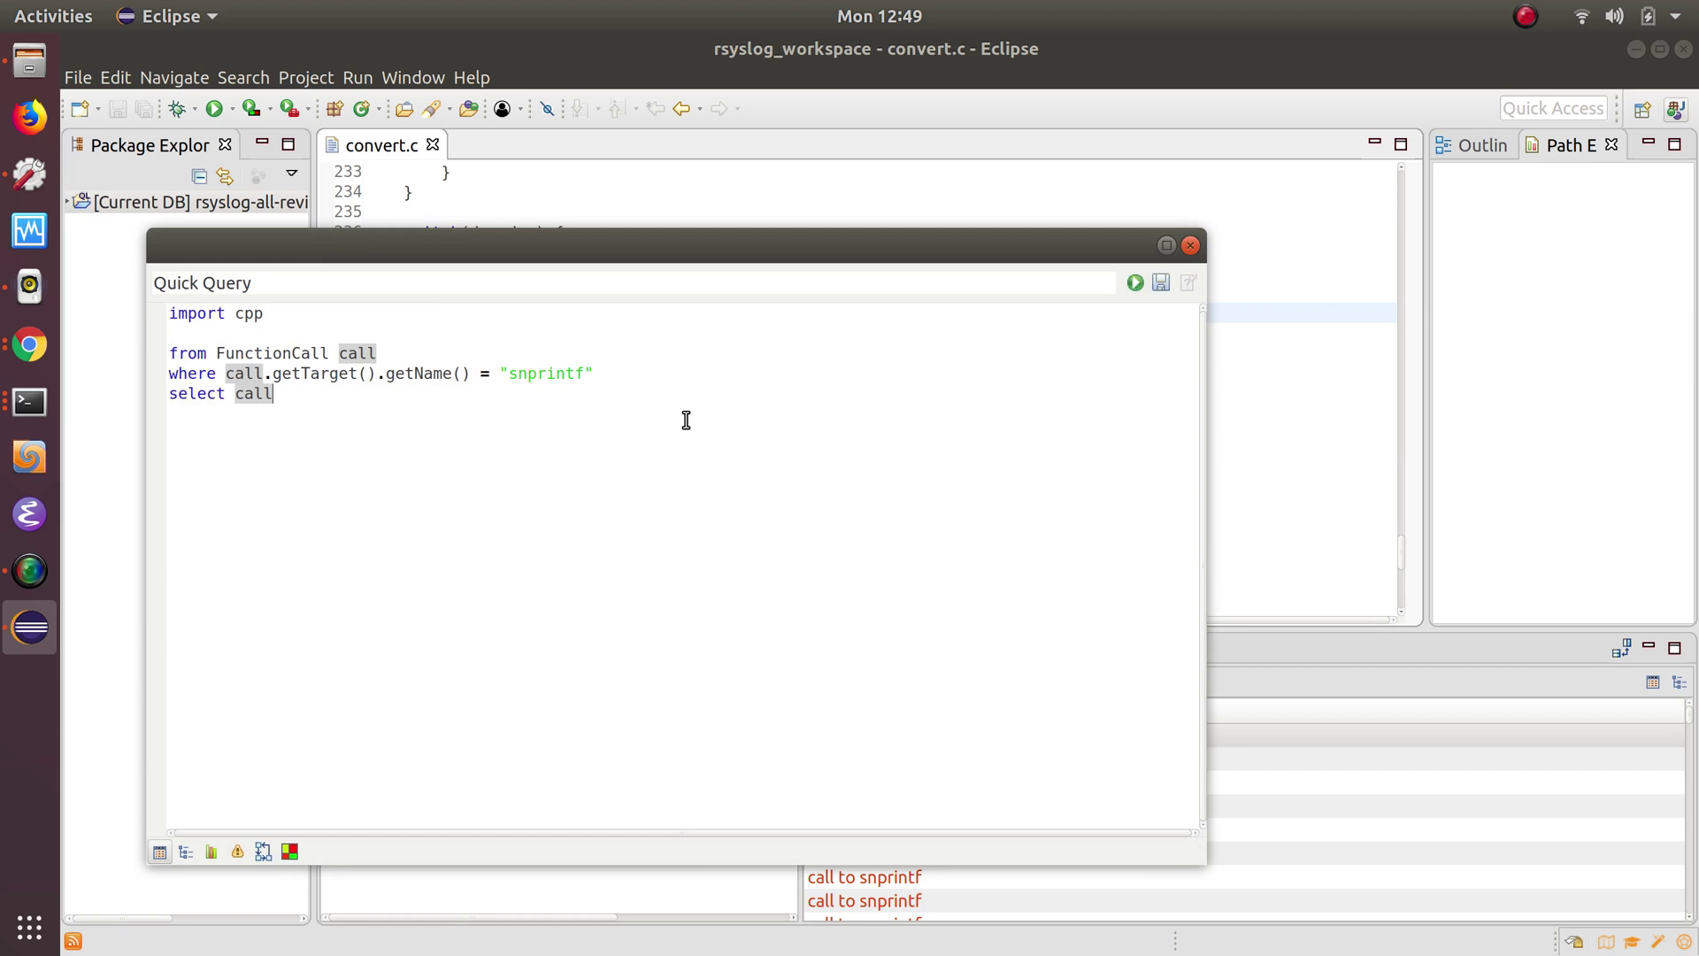
{"action": "key", "text": "Return"}
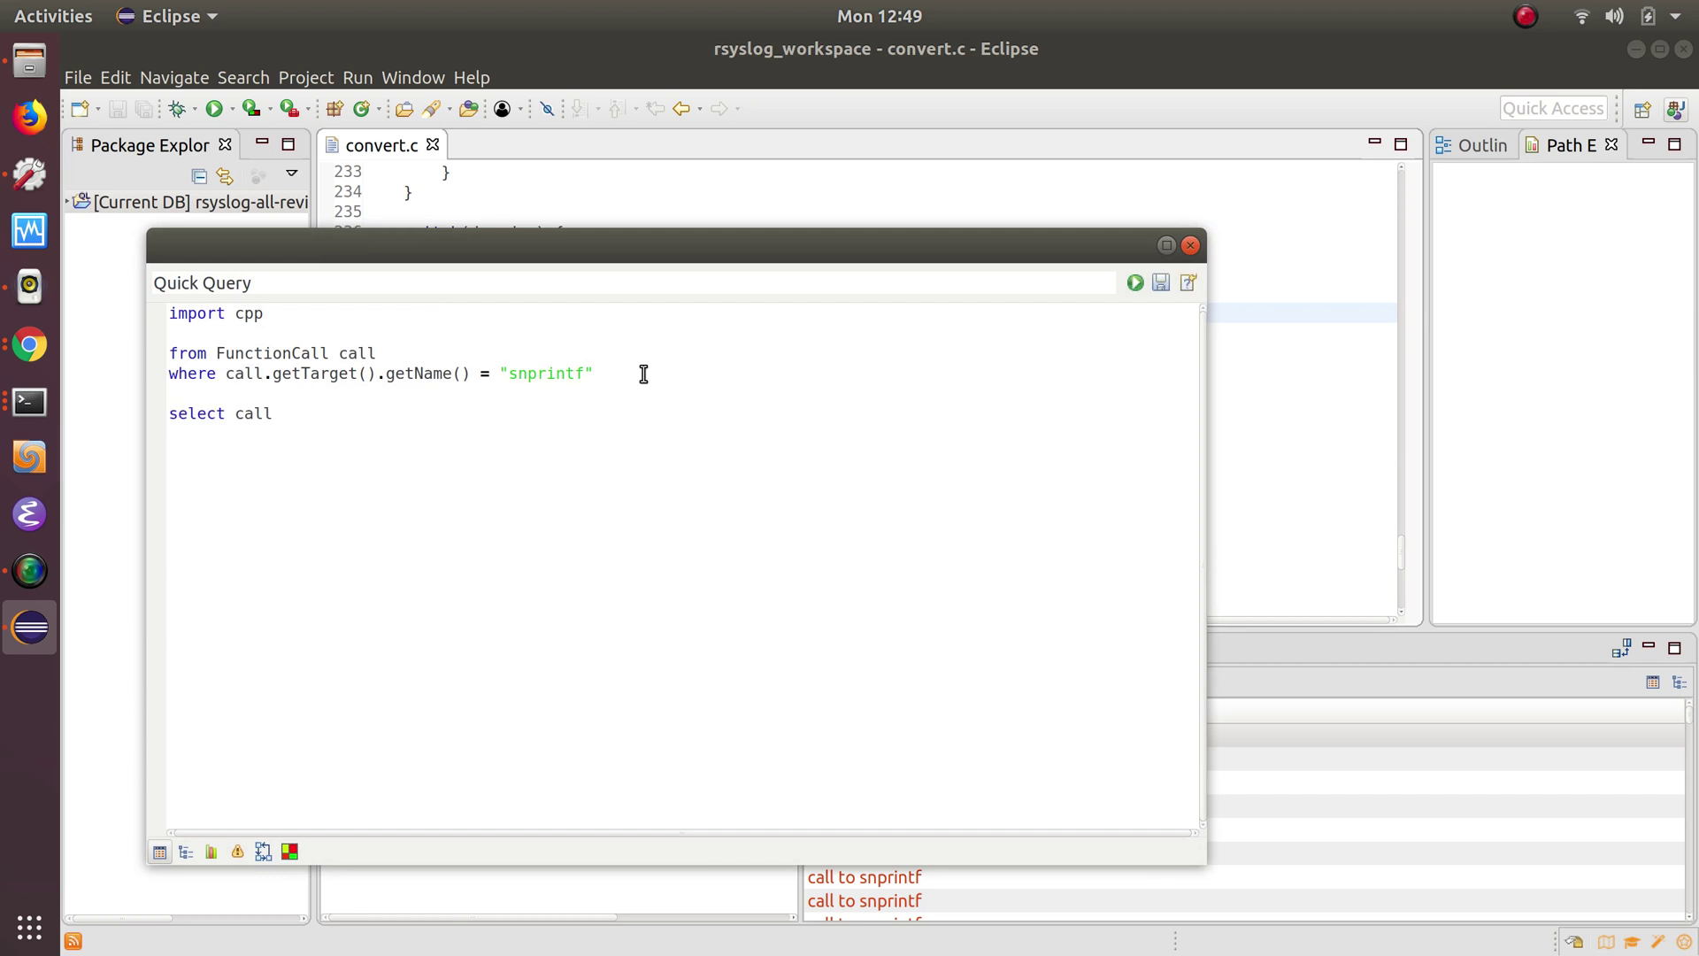
{"action": "type", "text": " and"}
{"action": "key", "text": "Return"}
{"action": "type", "text": "not call "}
{"action": "type", "text": "instanceof"}
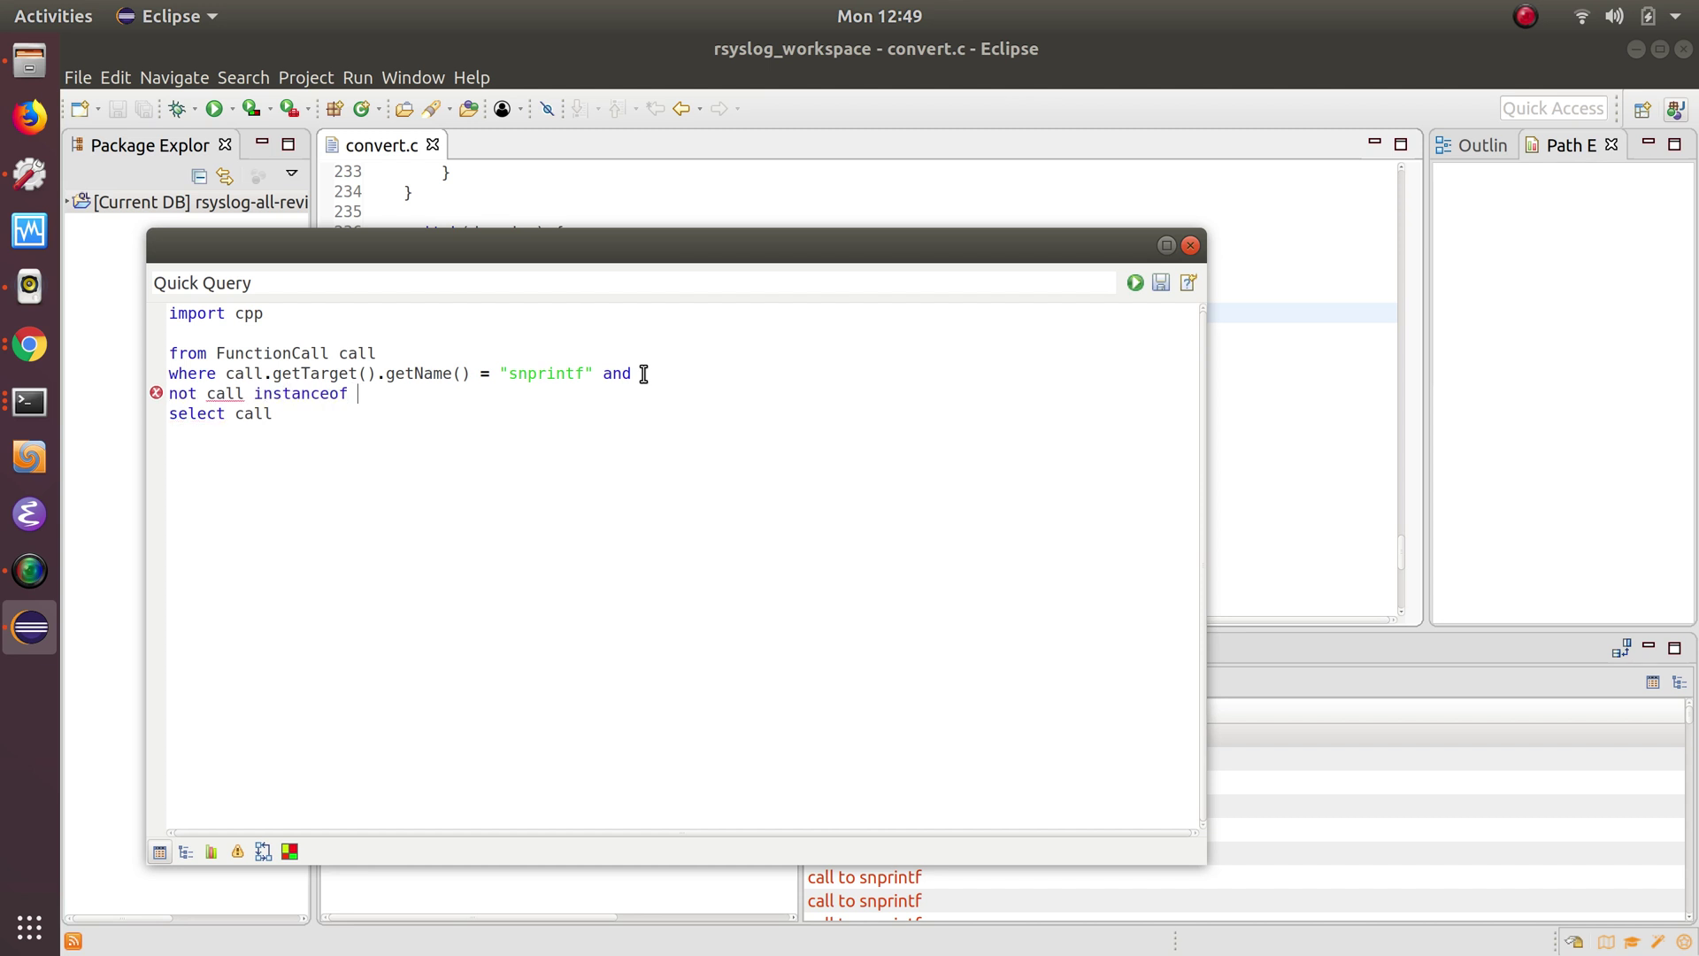
{"action": "type", "text": "Expr"}
{"action": "key", "text": "ctrl+space"}
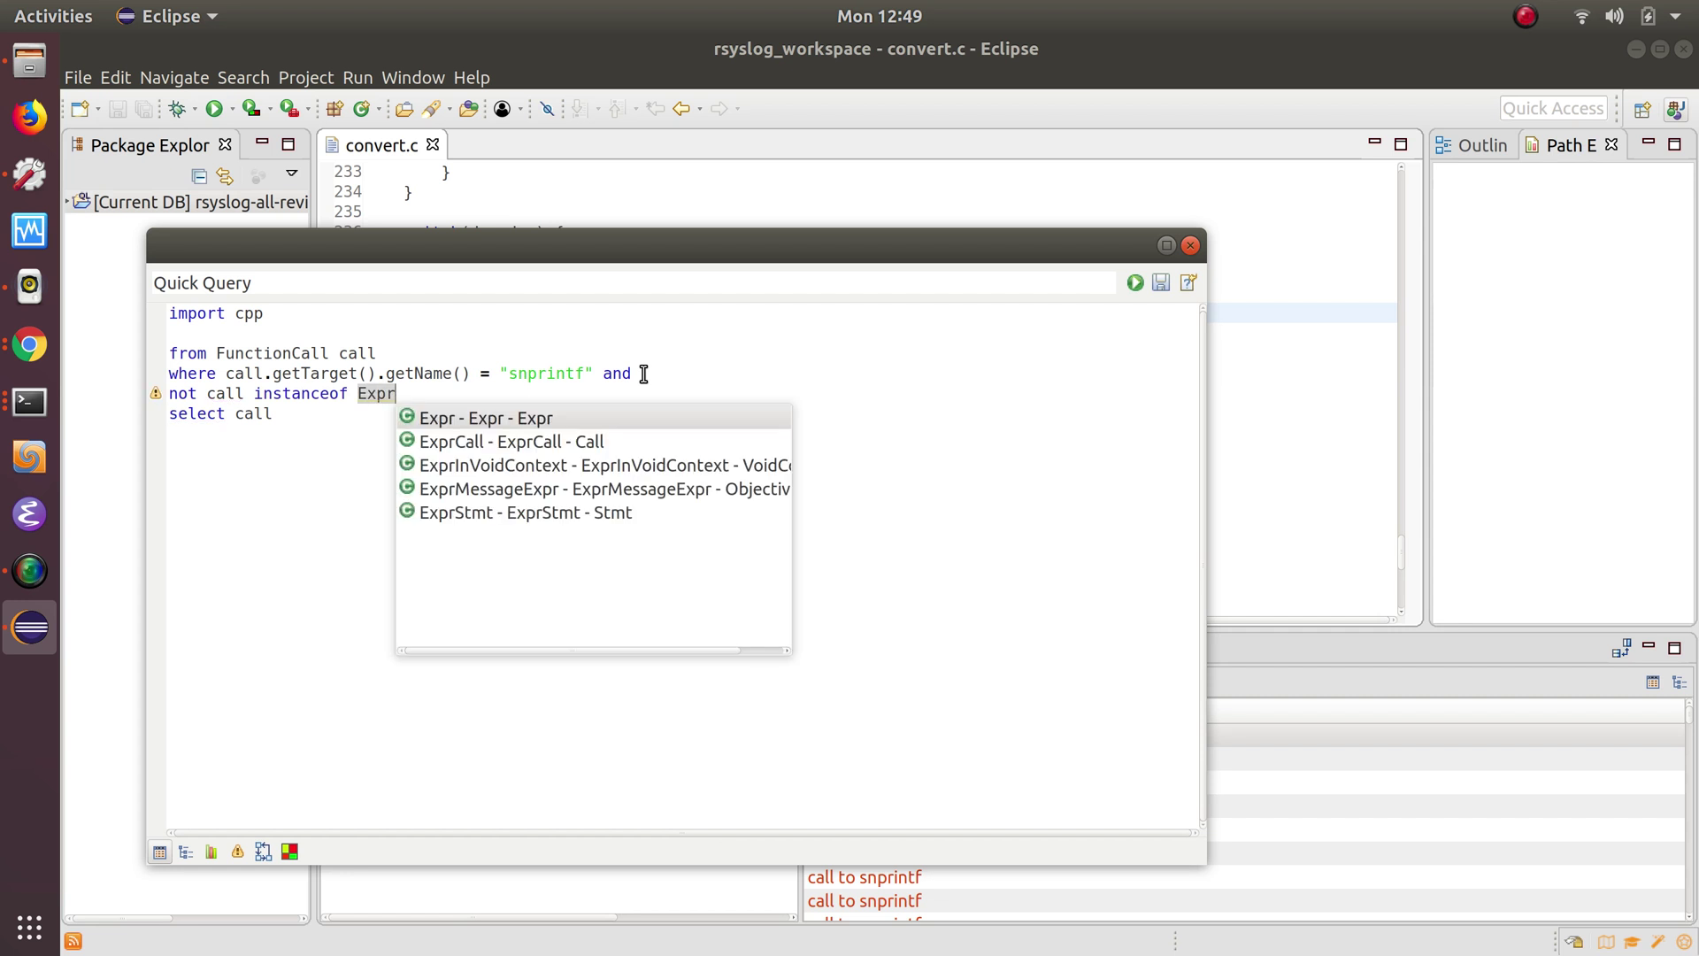
{"action": "key", "text": "Down"}
{"action": "key", "text": "Down"}
{"action": "key", "text": "Return"}
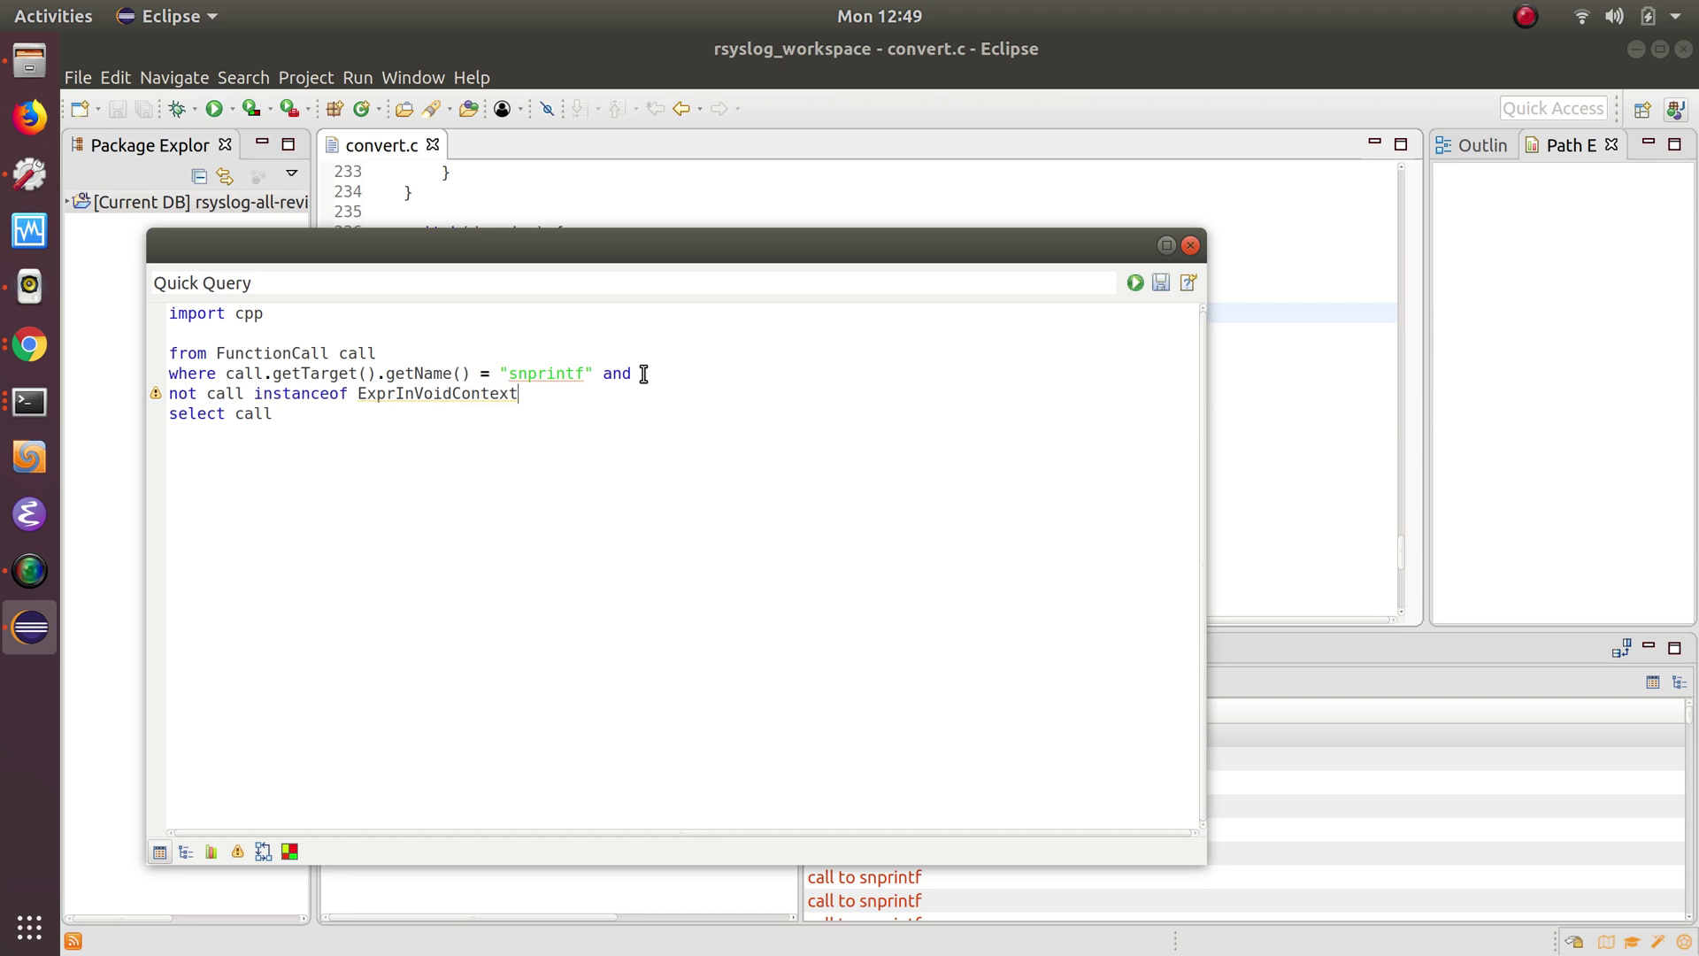
{"action": "left_click", "coordinate": [1135, 283]}
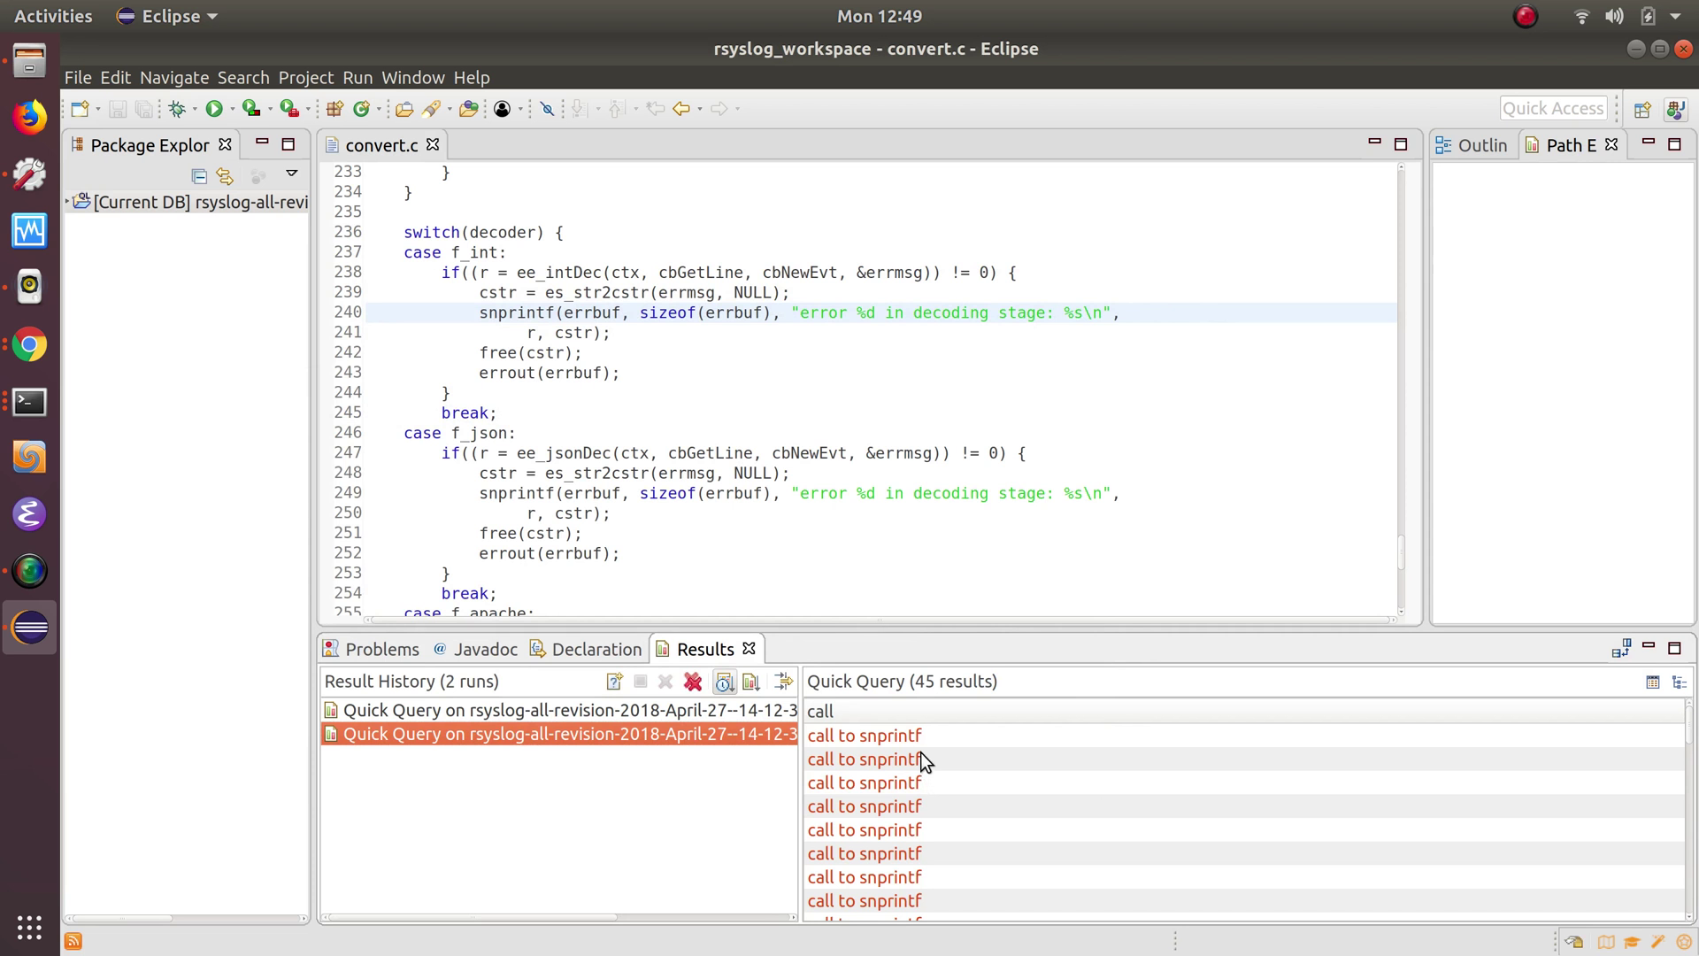
- Open the first of the 45 results in int_dec.c line 163, then return to the quick query
{"action": "double_click", "coordinate": [900, 735]}
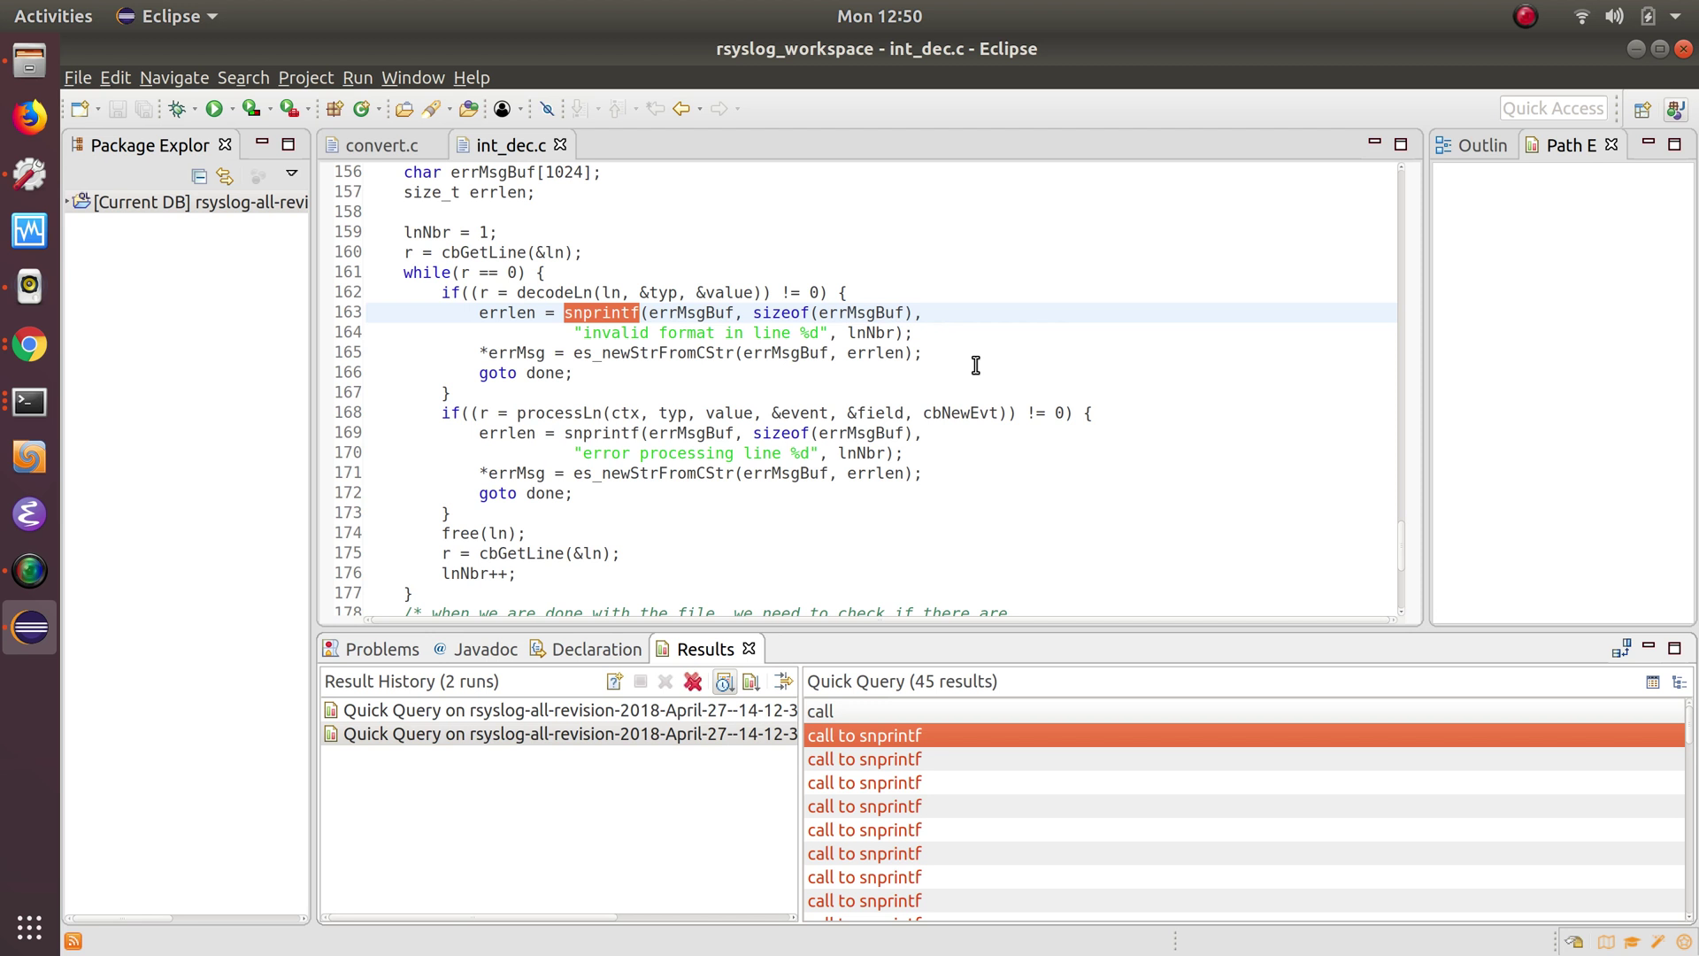
{"action": "key", "text": "alt+Tab"}
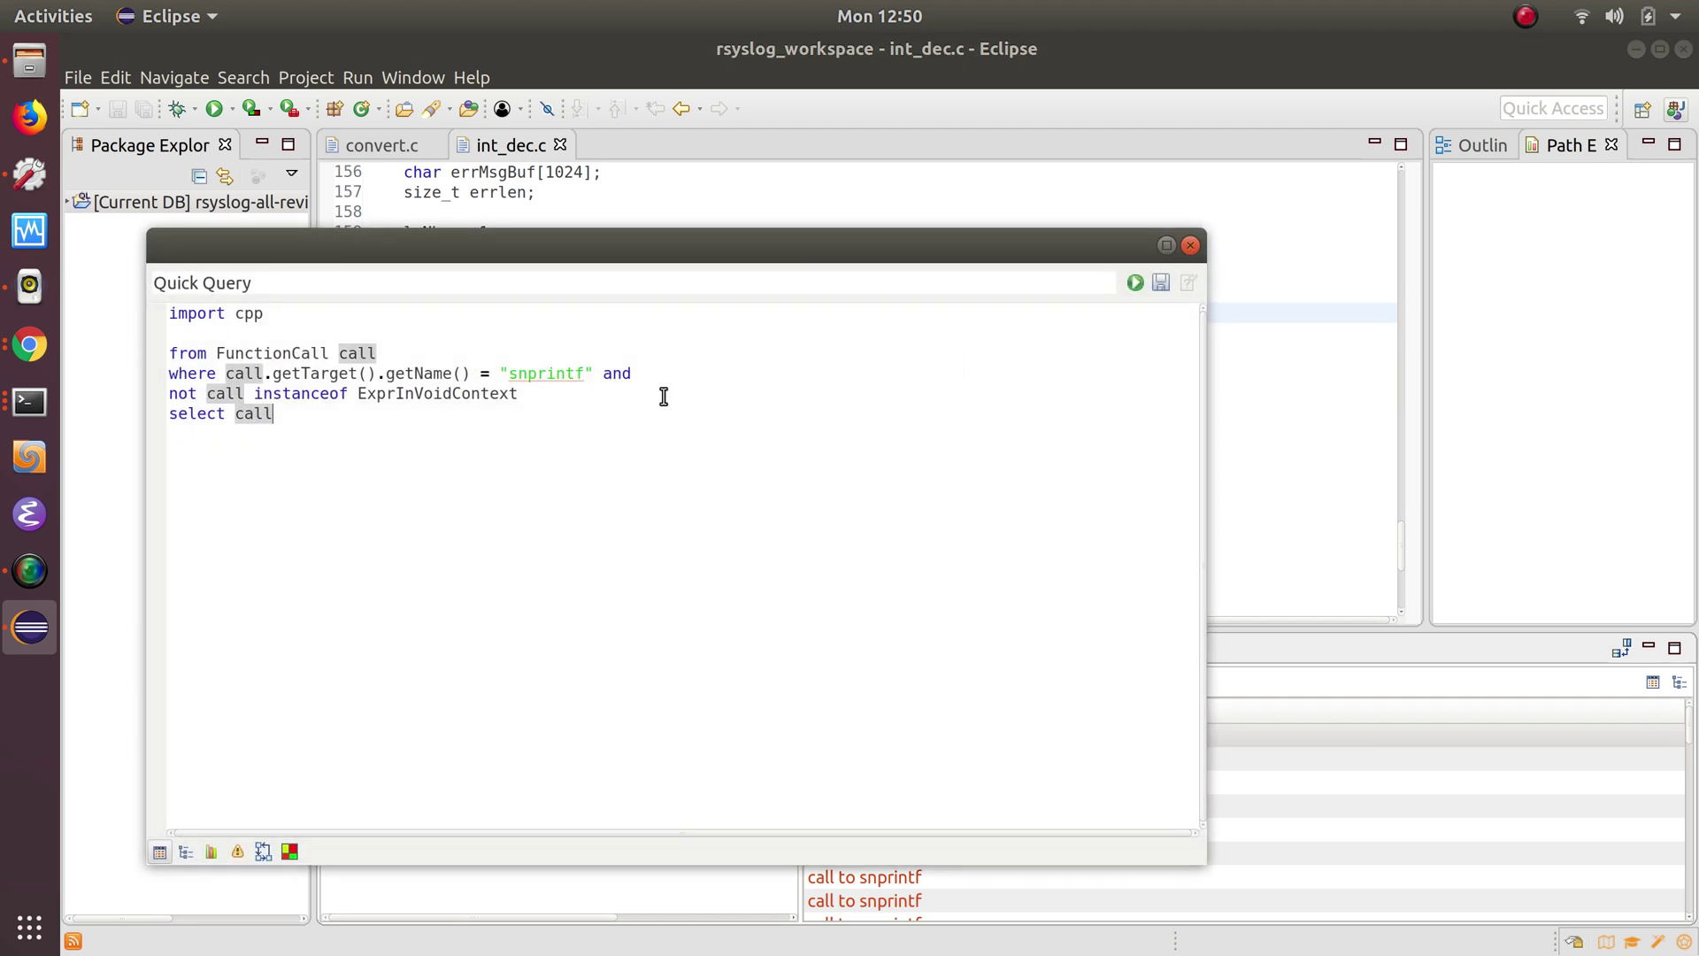
- Add 'and call.getArgument(2).getValue().regexpMatch("(?s).*%s.*")' and rerun the query, leaving 18 results
{"action": "left_click", "coordinate": [663, 395]}
{"action": "key", "text": "Return"}
{"action": "key", "text": "Up"}
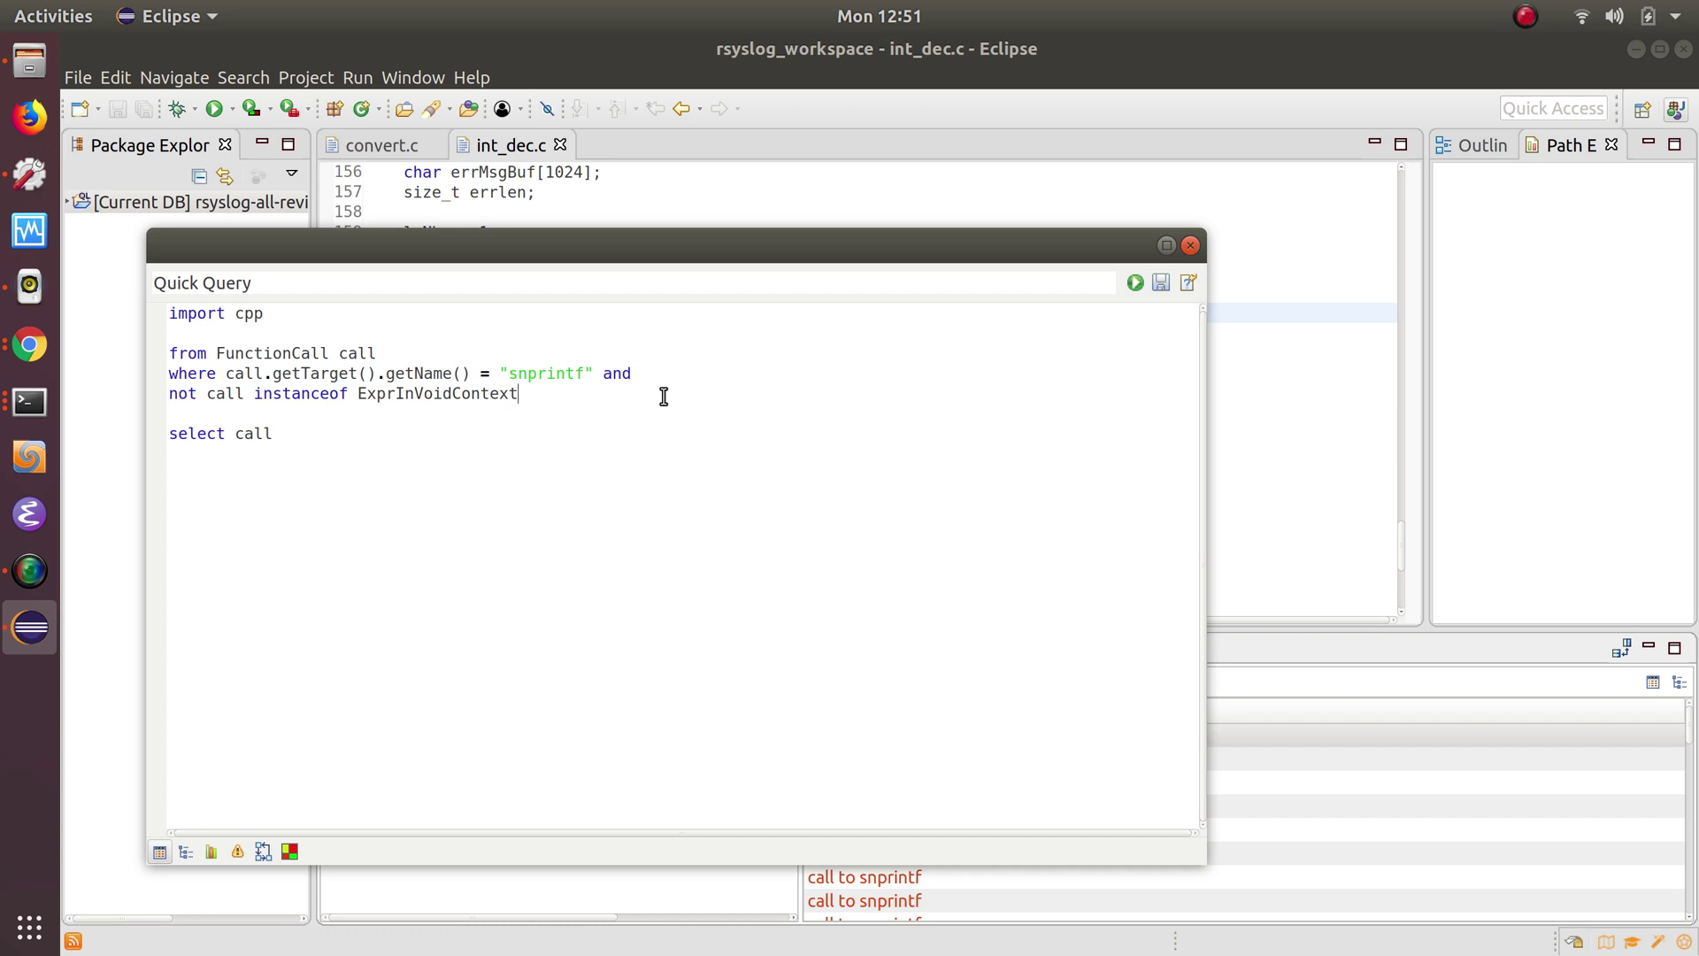
{"action": "type", "text": " and"}
{"action": "key", "text": "Down"}
{"action": "type", "text": "call."}
{"action": "type", "text": "getAr"}
{"action": "key", "text": "Return"}
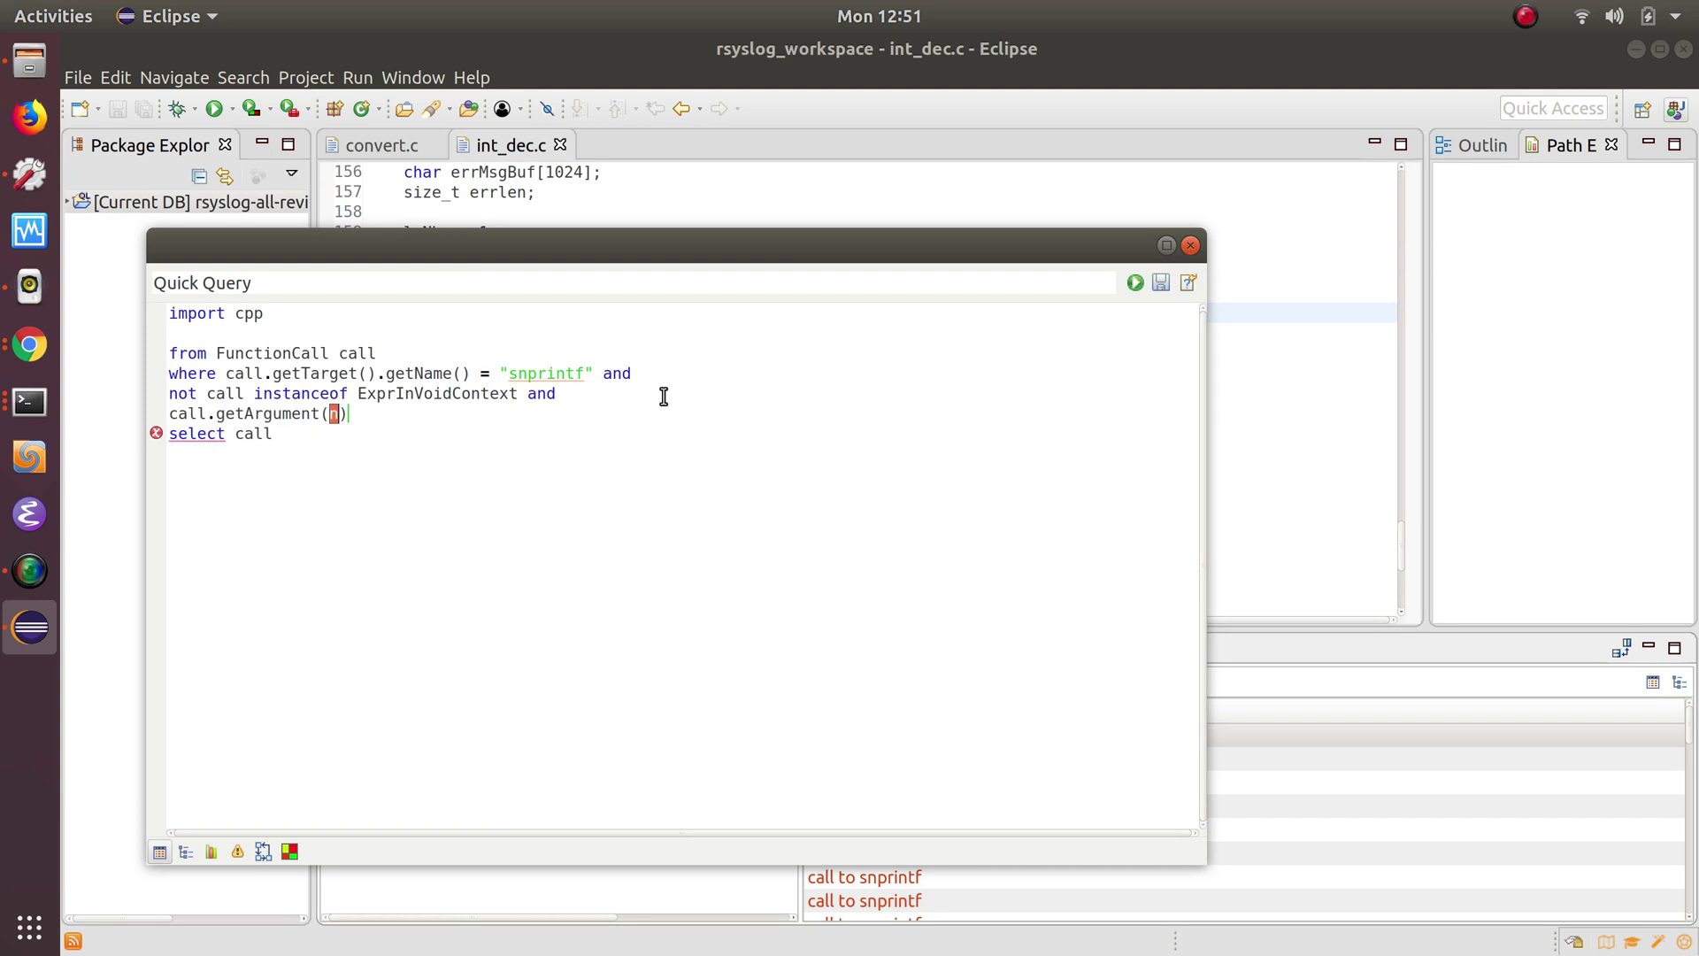
{"action": "type", "text": "2"}
{"action": "type", "text": ".getV"}
{"action": "key", "text": "Return"}
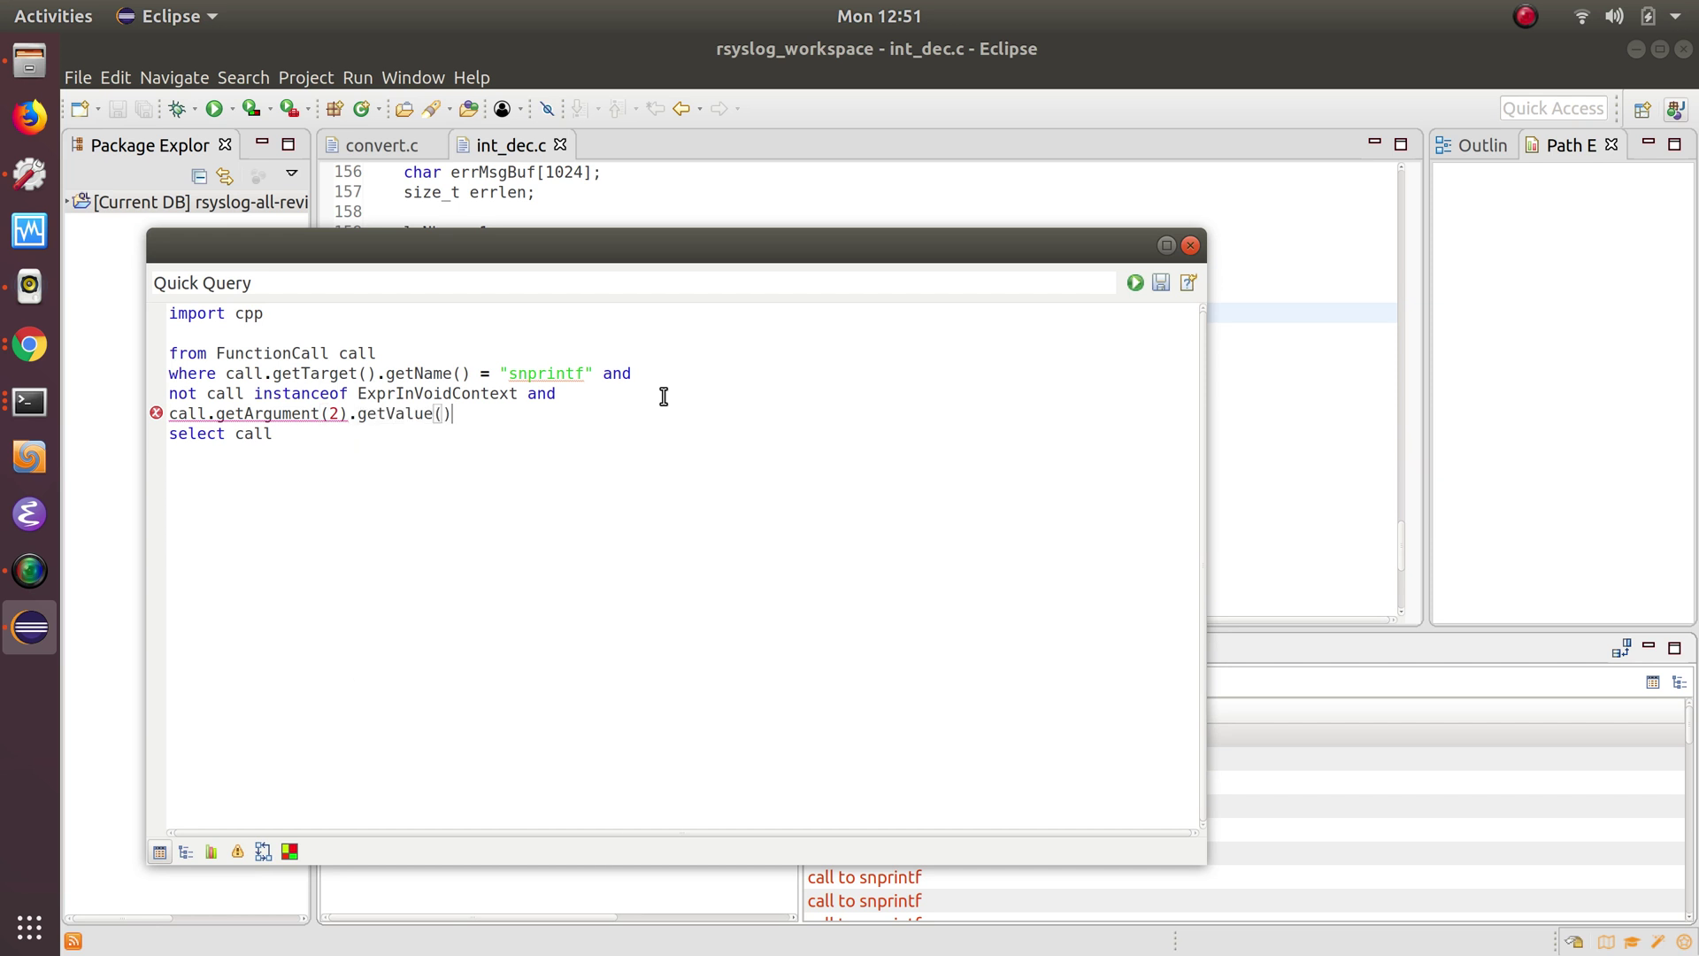
{"action": "type", "text": "."}
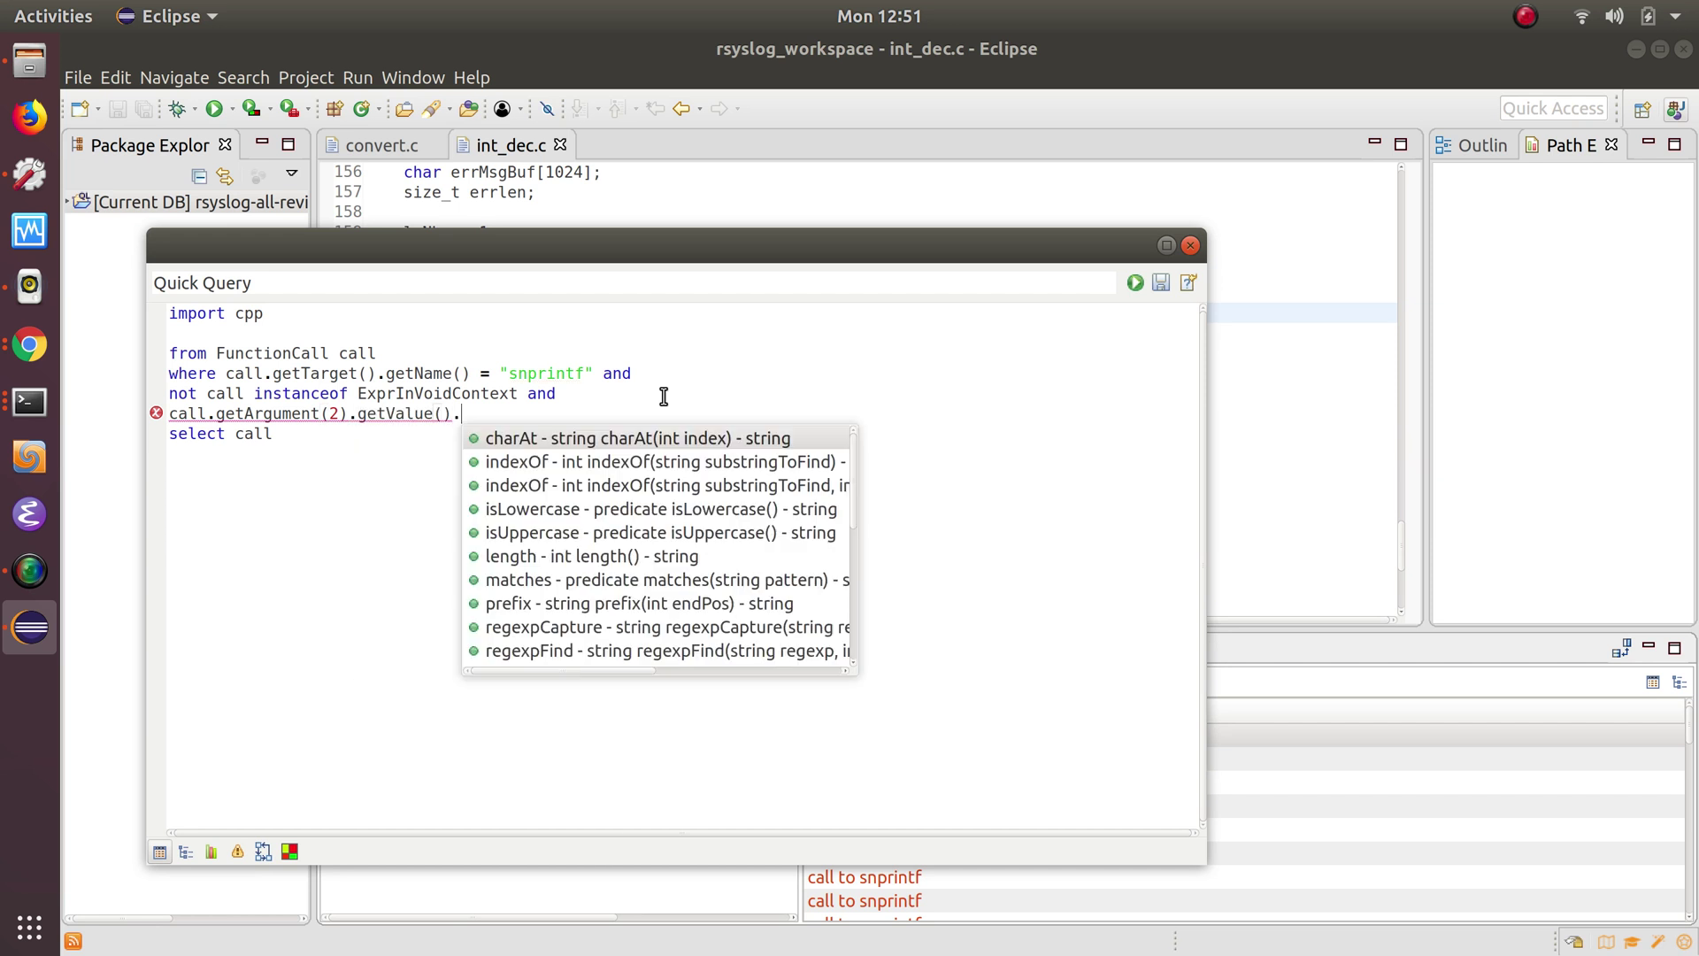
{"action": "type", "text": "reg"}
{"action": "key", "text": "Down"}
{"action": "key", "text": "Down"}
{"action": "key", "text": "Return"}
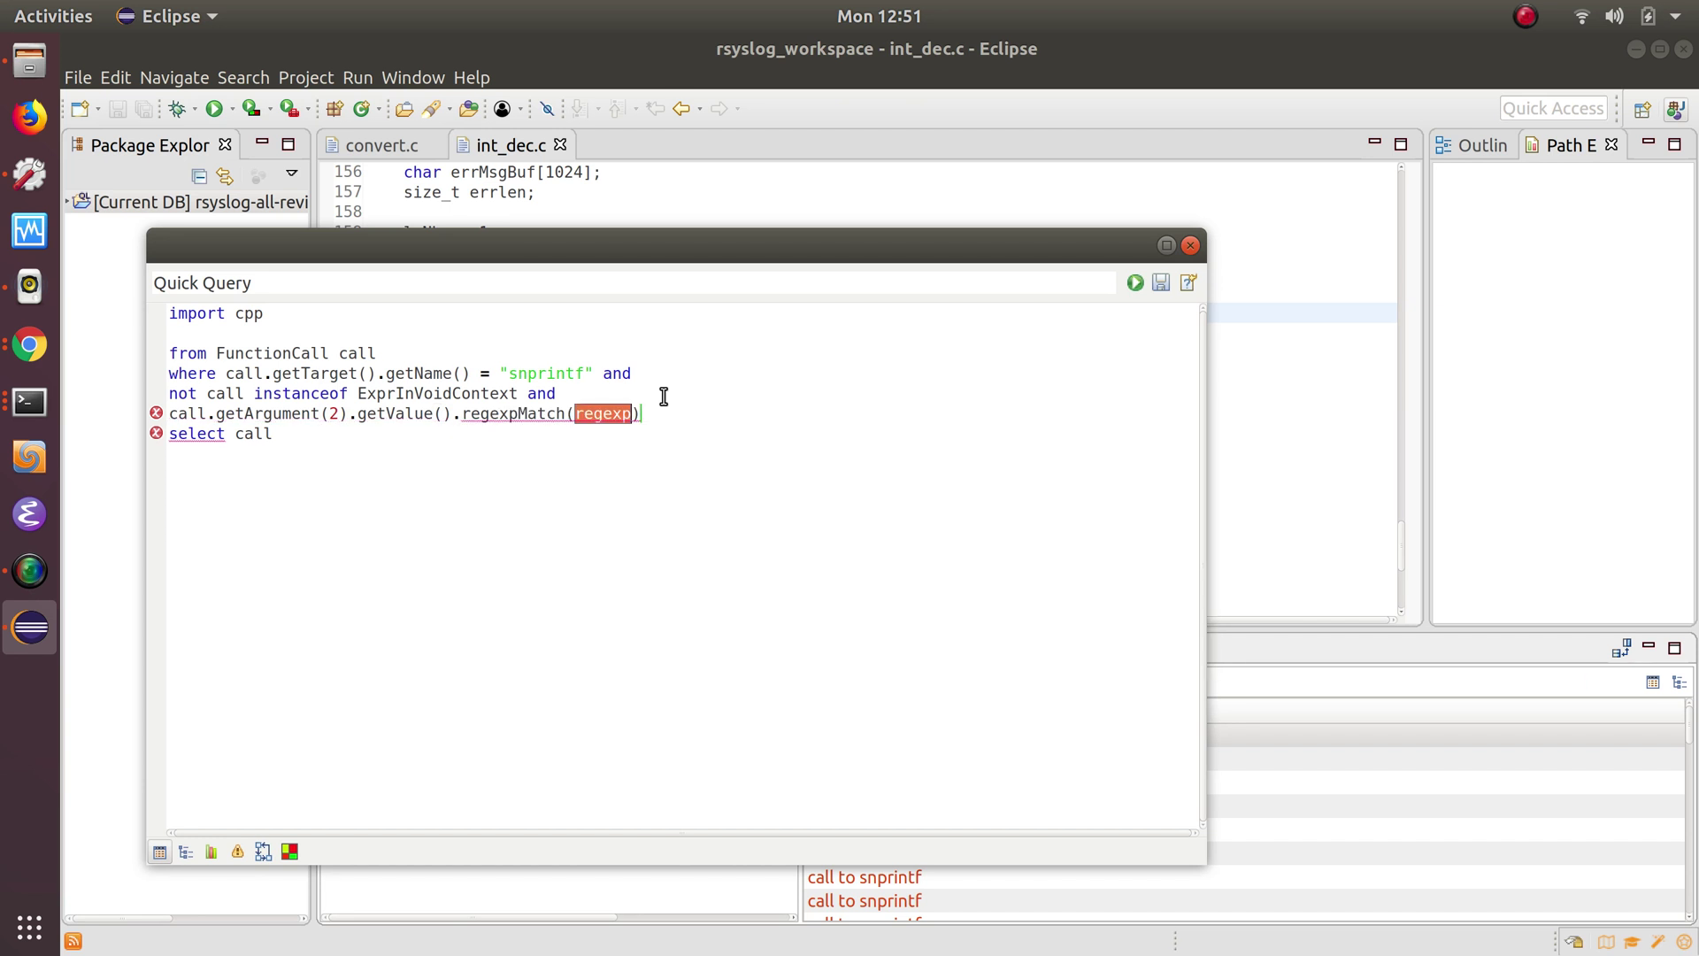
{"action": "type", "text": "\""}
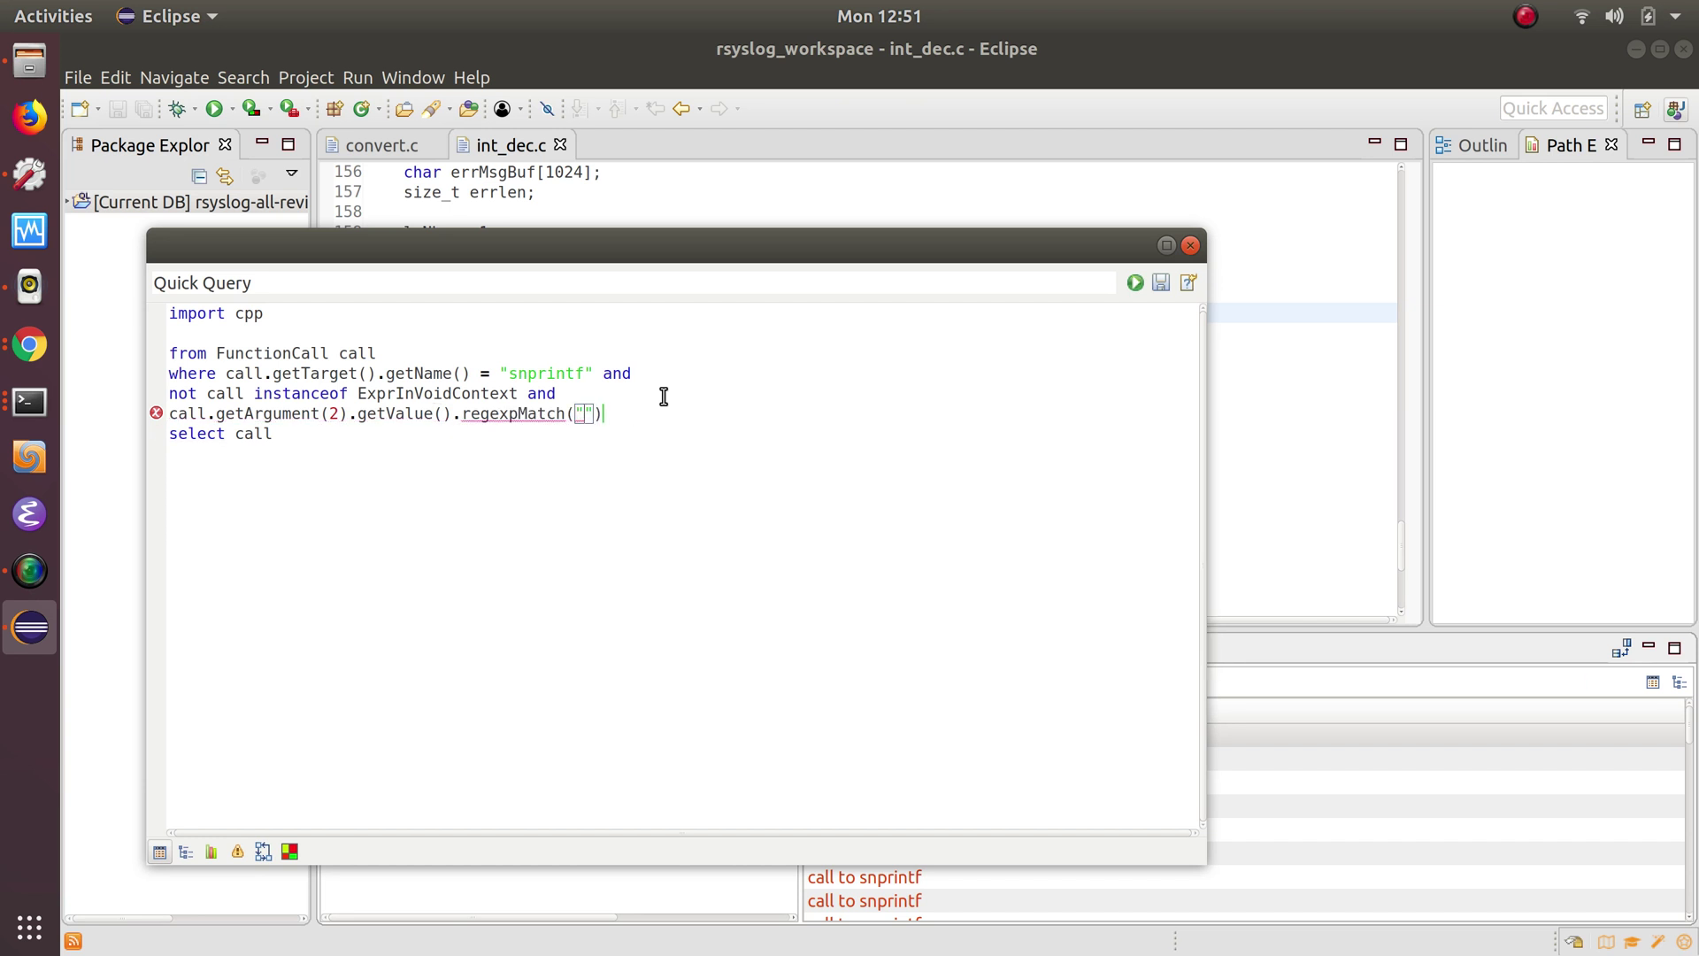
{"action": "type", "text": ".*"}
{"action": "type", "text": "%s"}
{"action": "type", "text": ".*"}
{"action": "key", "text": "Left"}
{"action": "key", "text": "Left"}
{"action": "type", "text": "("}
{"action": "key", "text": "Return"}
{"action": "type", "text": "?s)"}
{"action": "left_click", "coordinate": [1137, 282]}
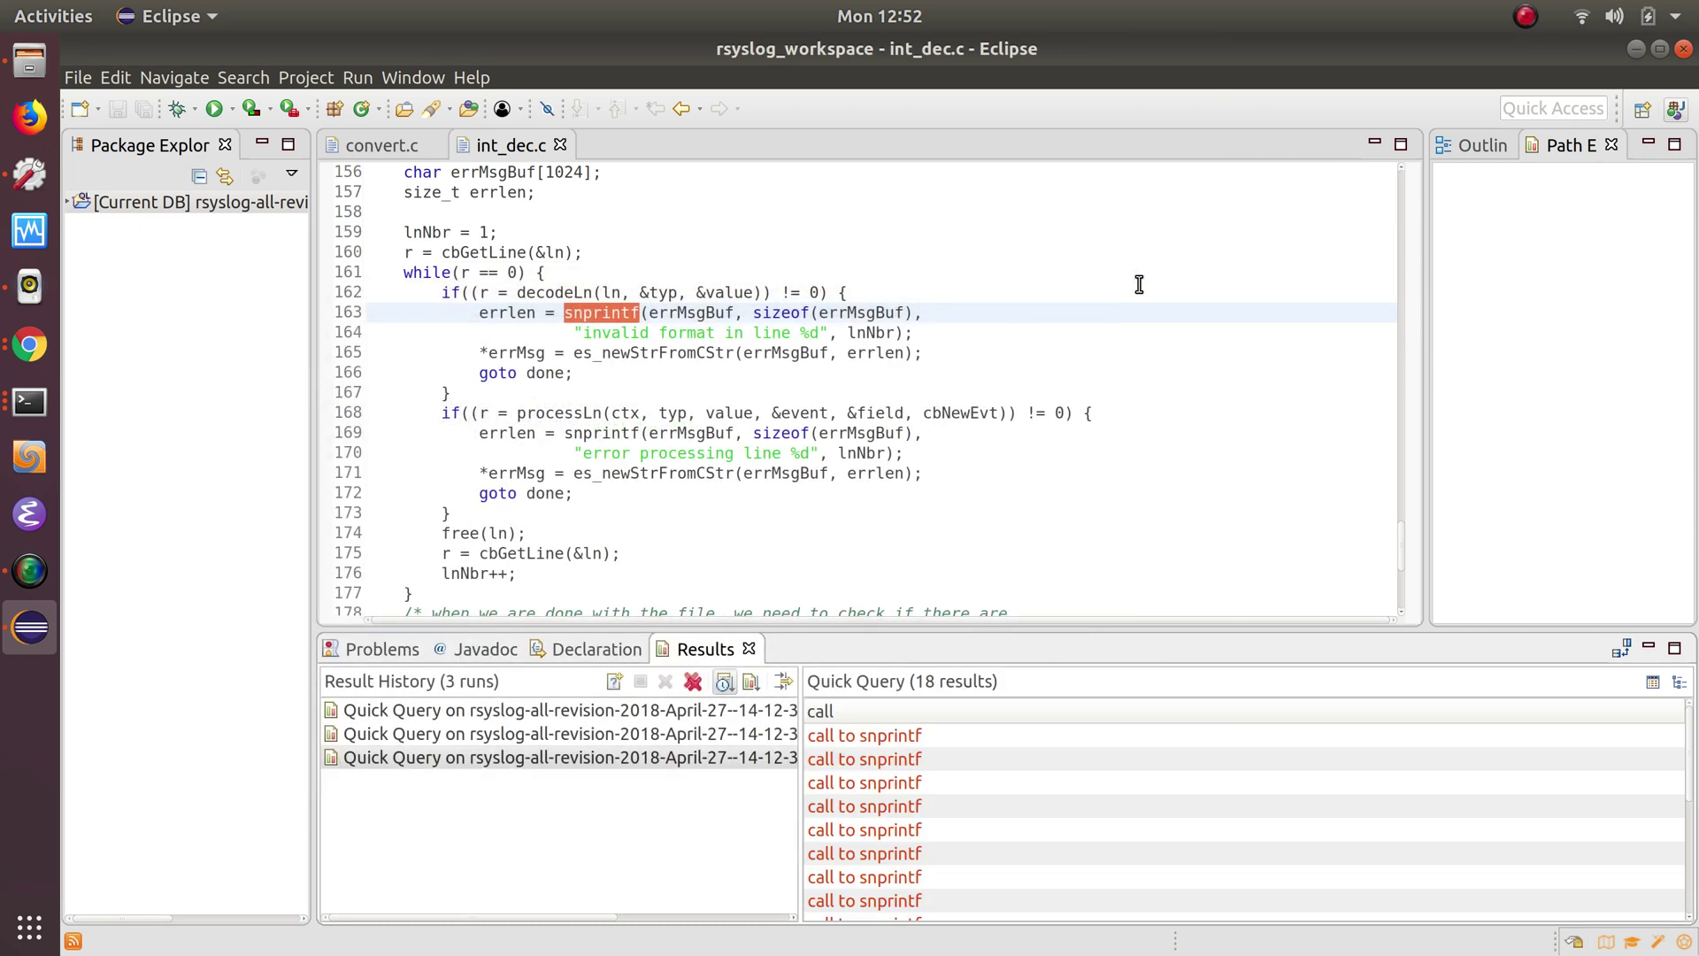
- Browse results in tcp.c and imuxsock.c, checking iAllNames at tcp.c line 1205, then reopen the query
{"action": "double_click", "coordinate": [896, 740]}
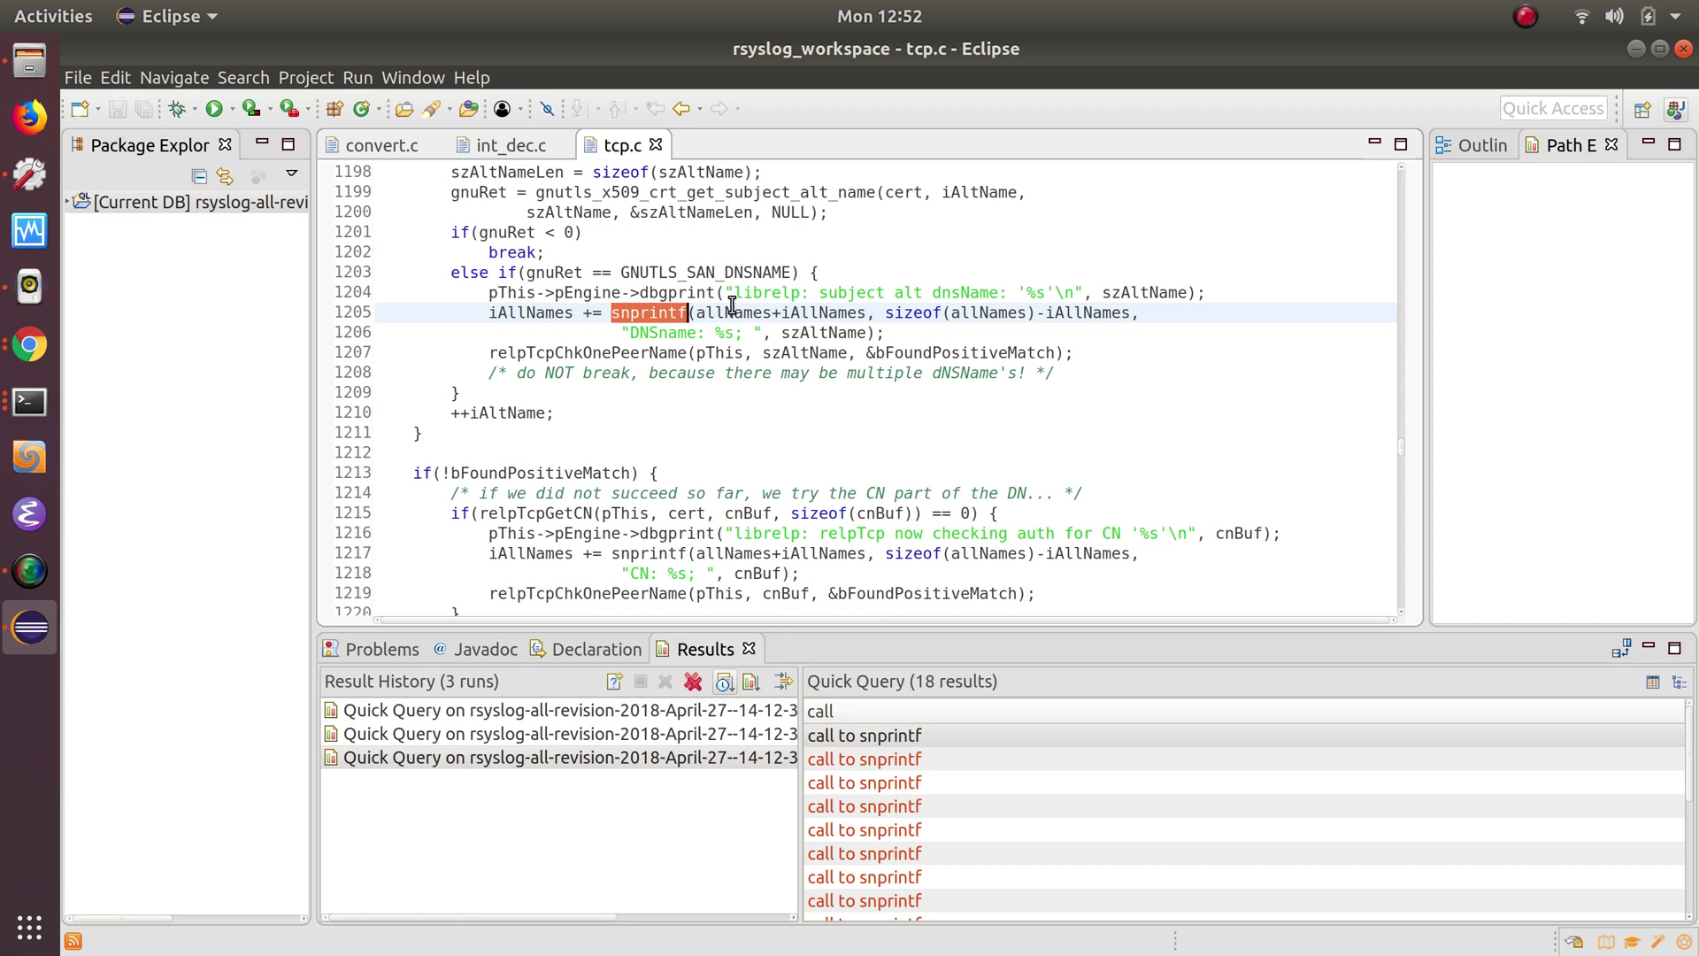
{"action": "left_click", "coordinate": [884, 763]}
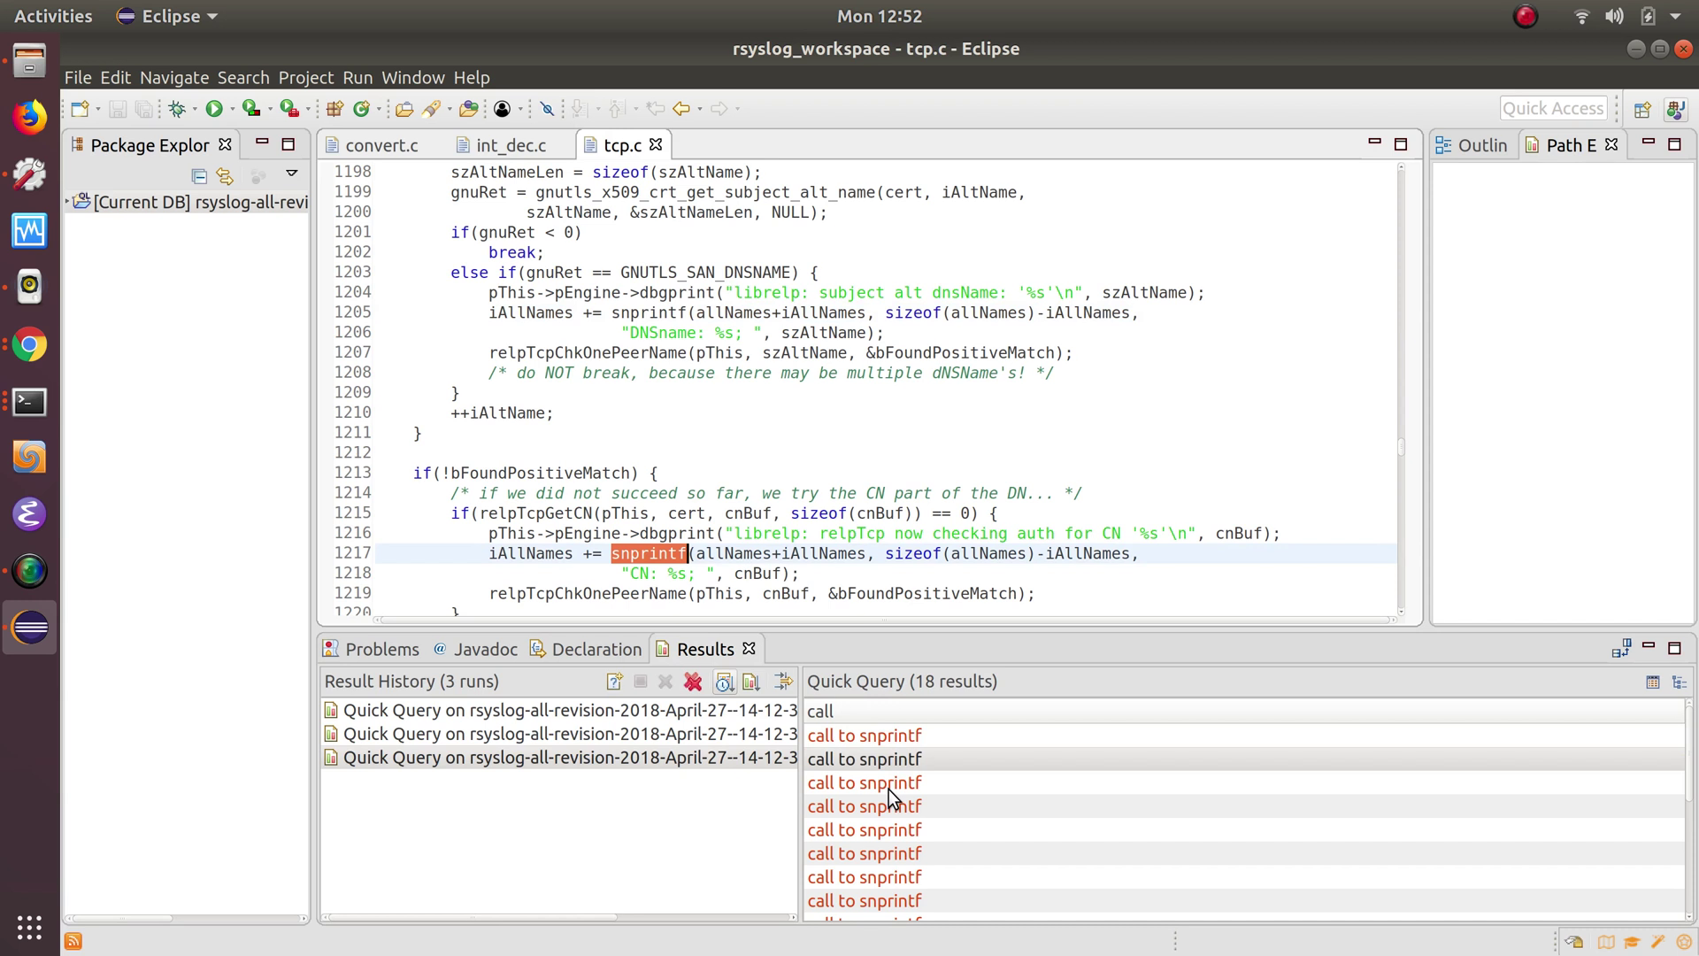
{"action": "double_click", "coordinate": [888, 783]}
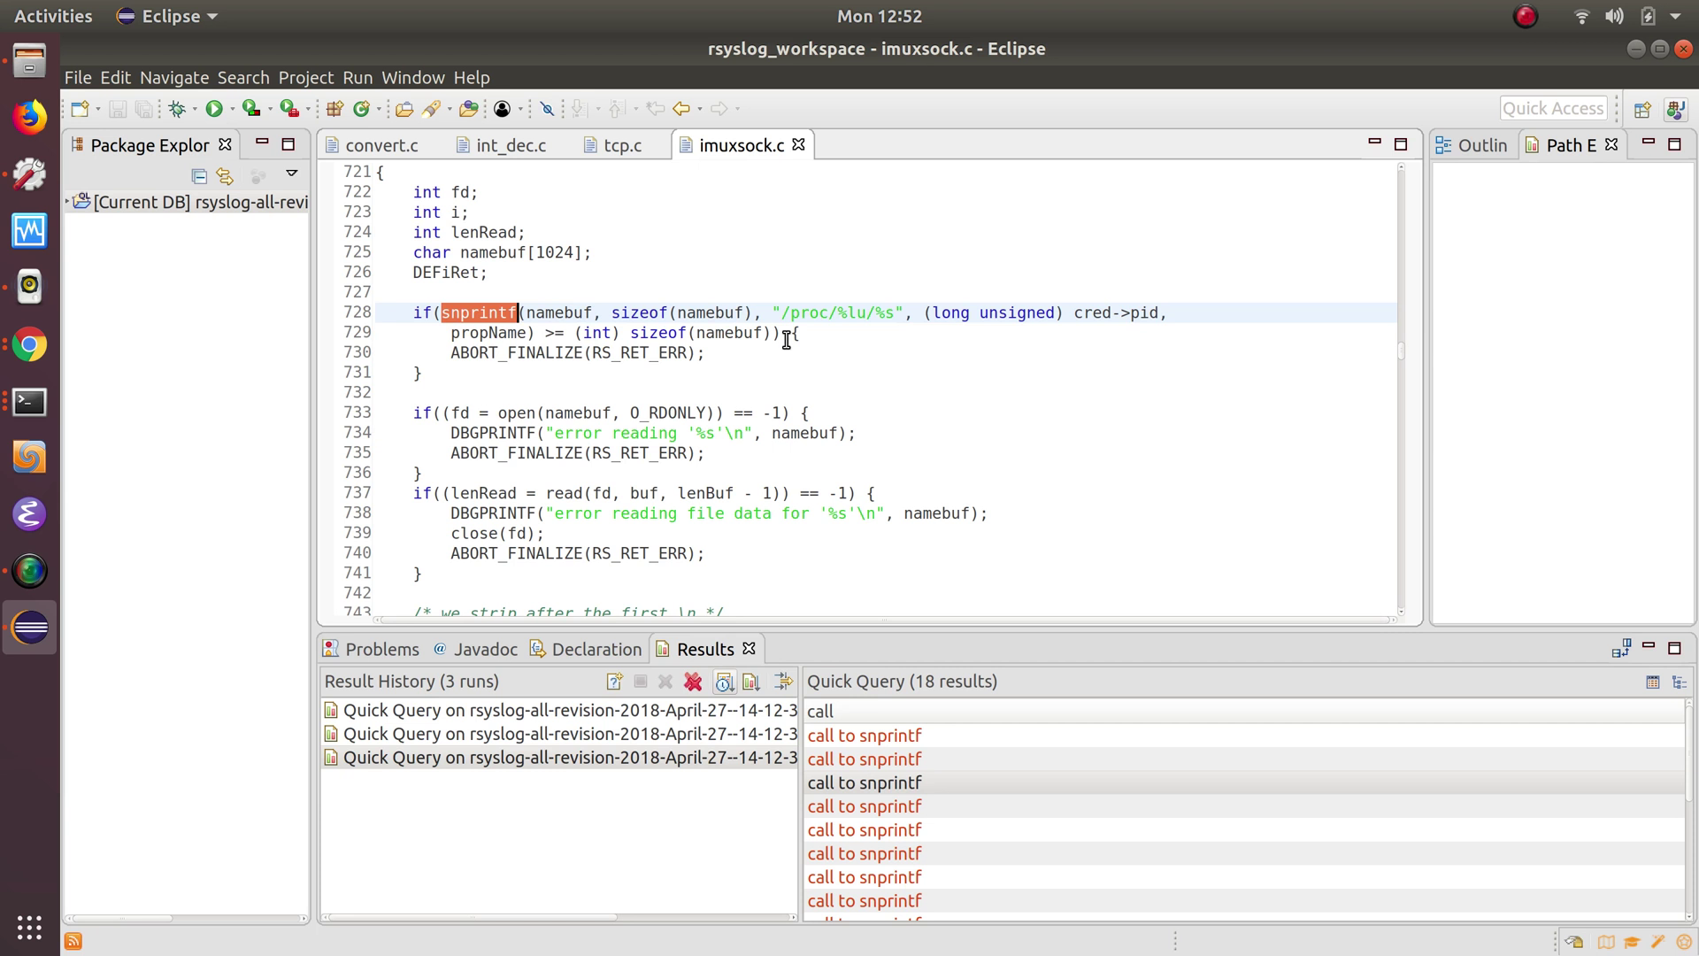
{"action": "left_click", "coordinate": [892, 740]}
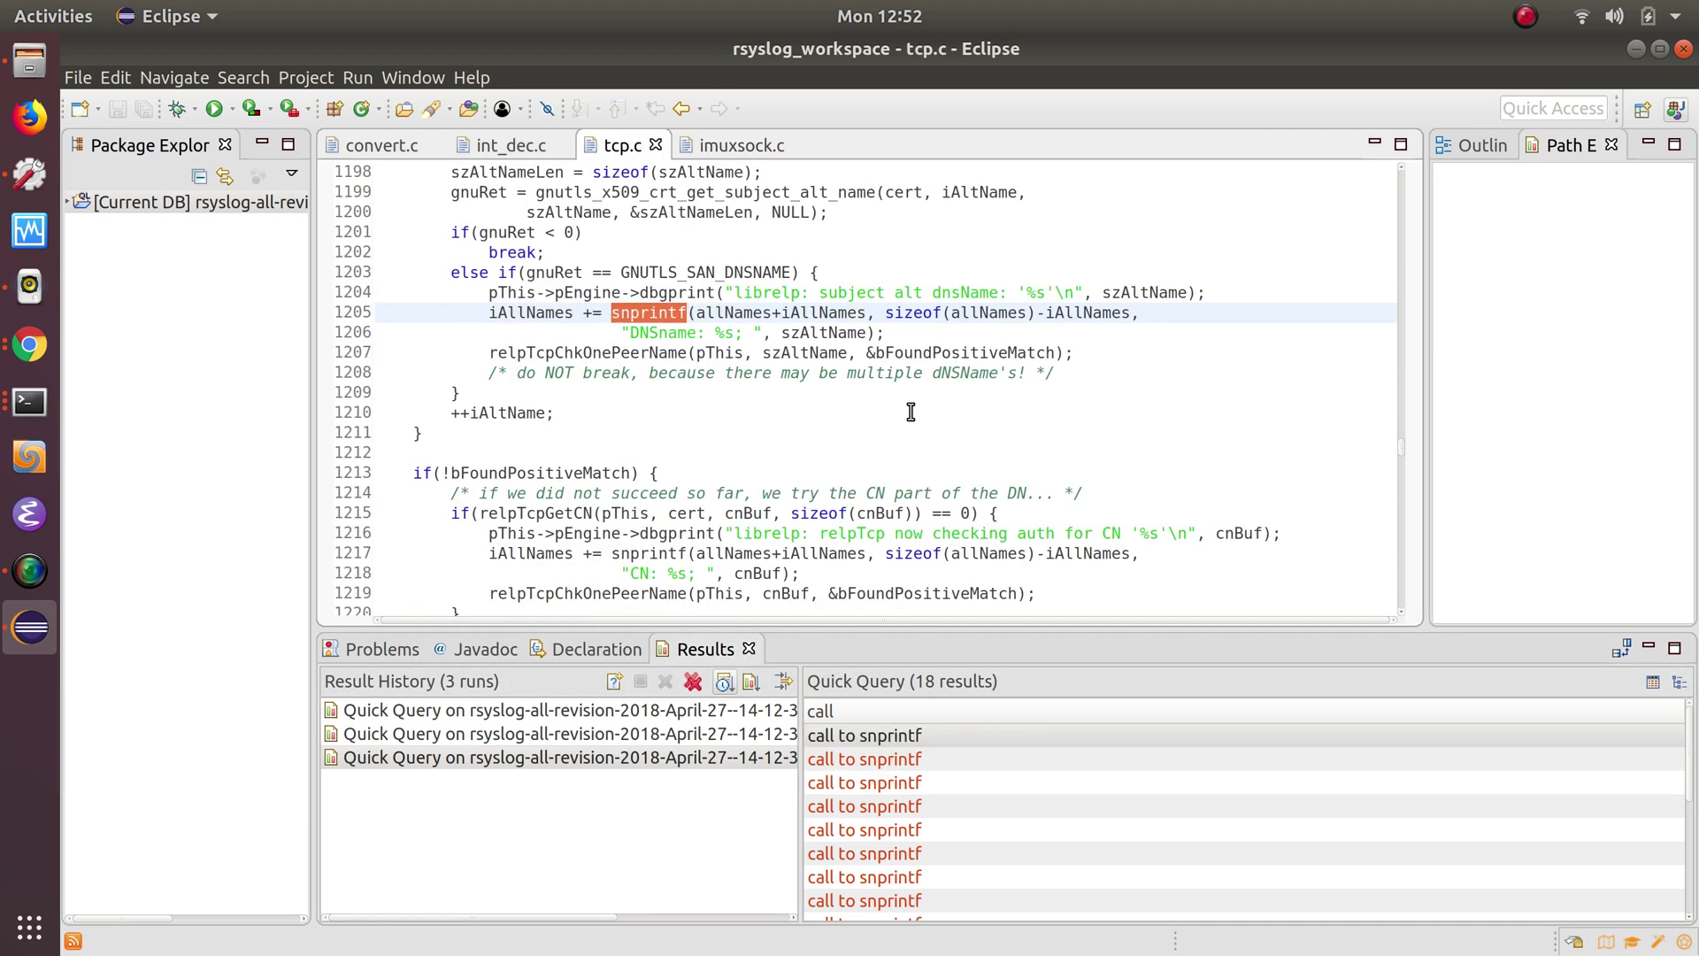
{"action": "scroll", "coordinate": [910, 411], "scroll_direction": "up", "scroll_amount": 2}
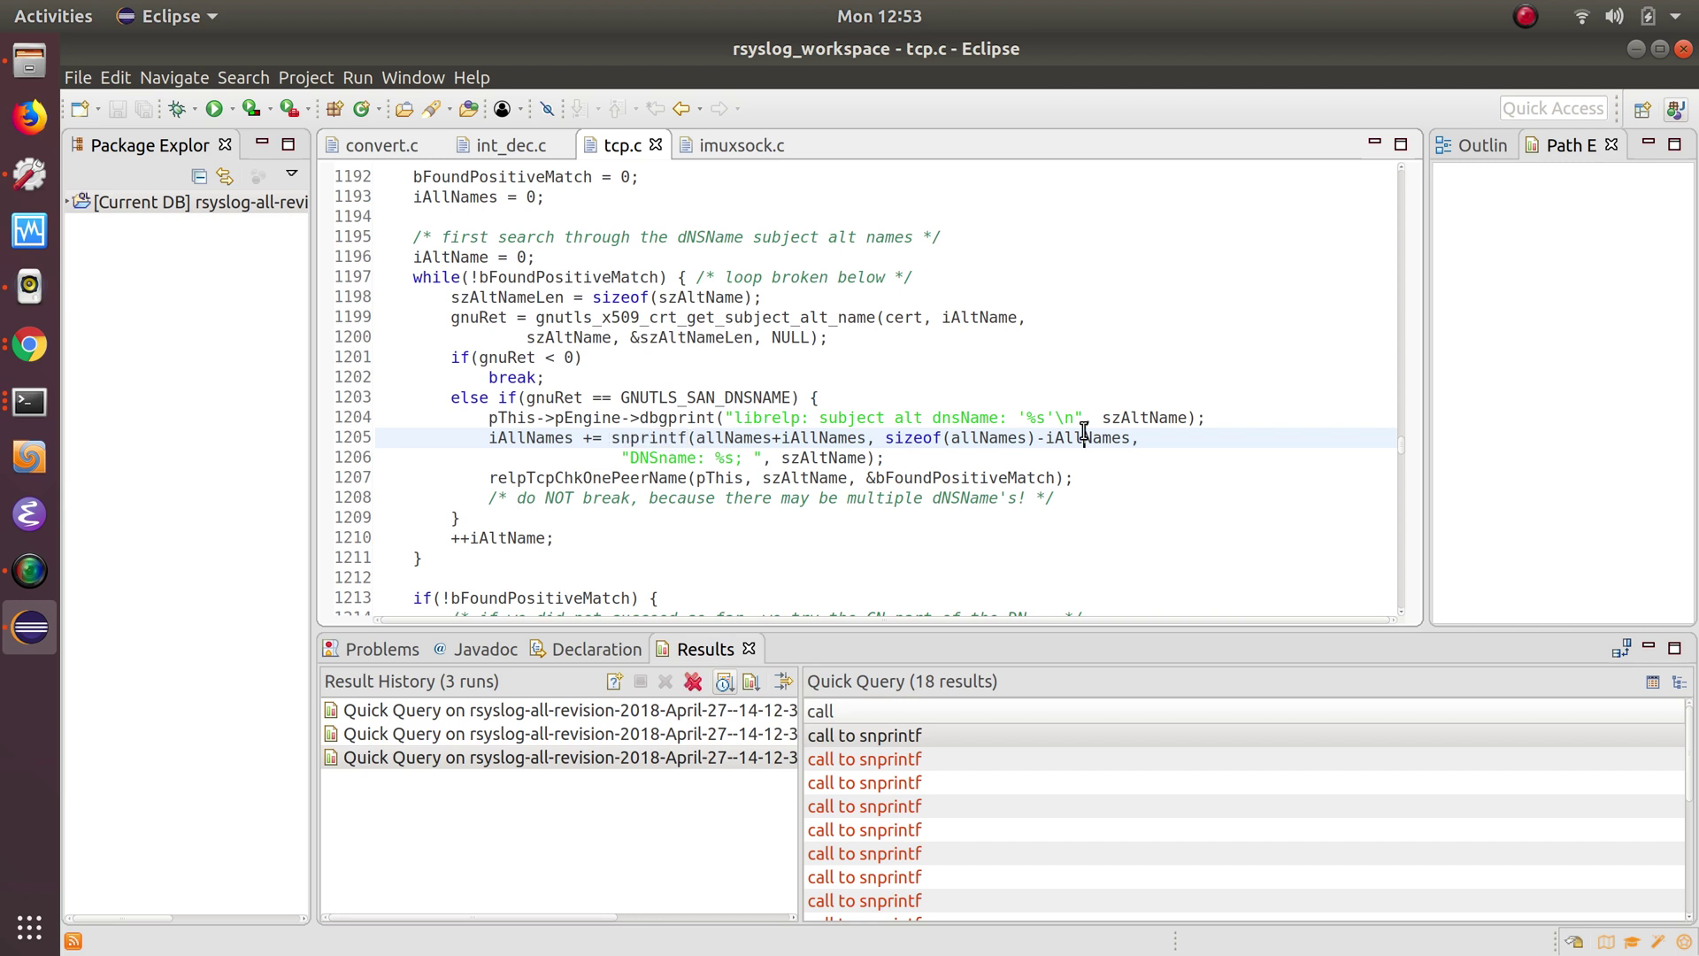
{"action": "double_click", "coordinate": [1084, 437]}
{"action": "left_click", "coordinate": [1082, 394]}
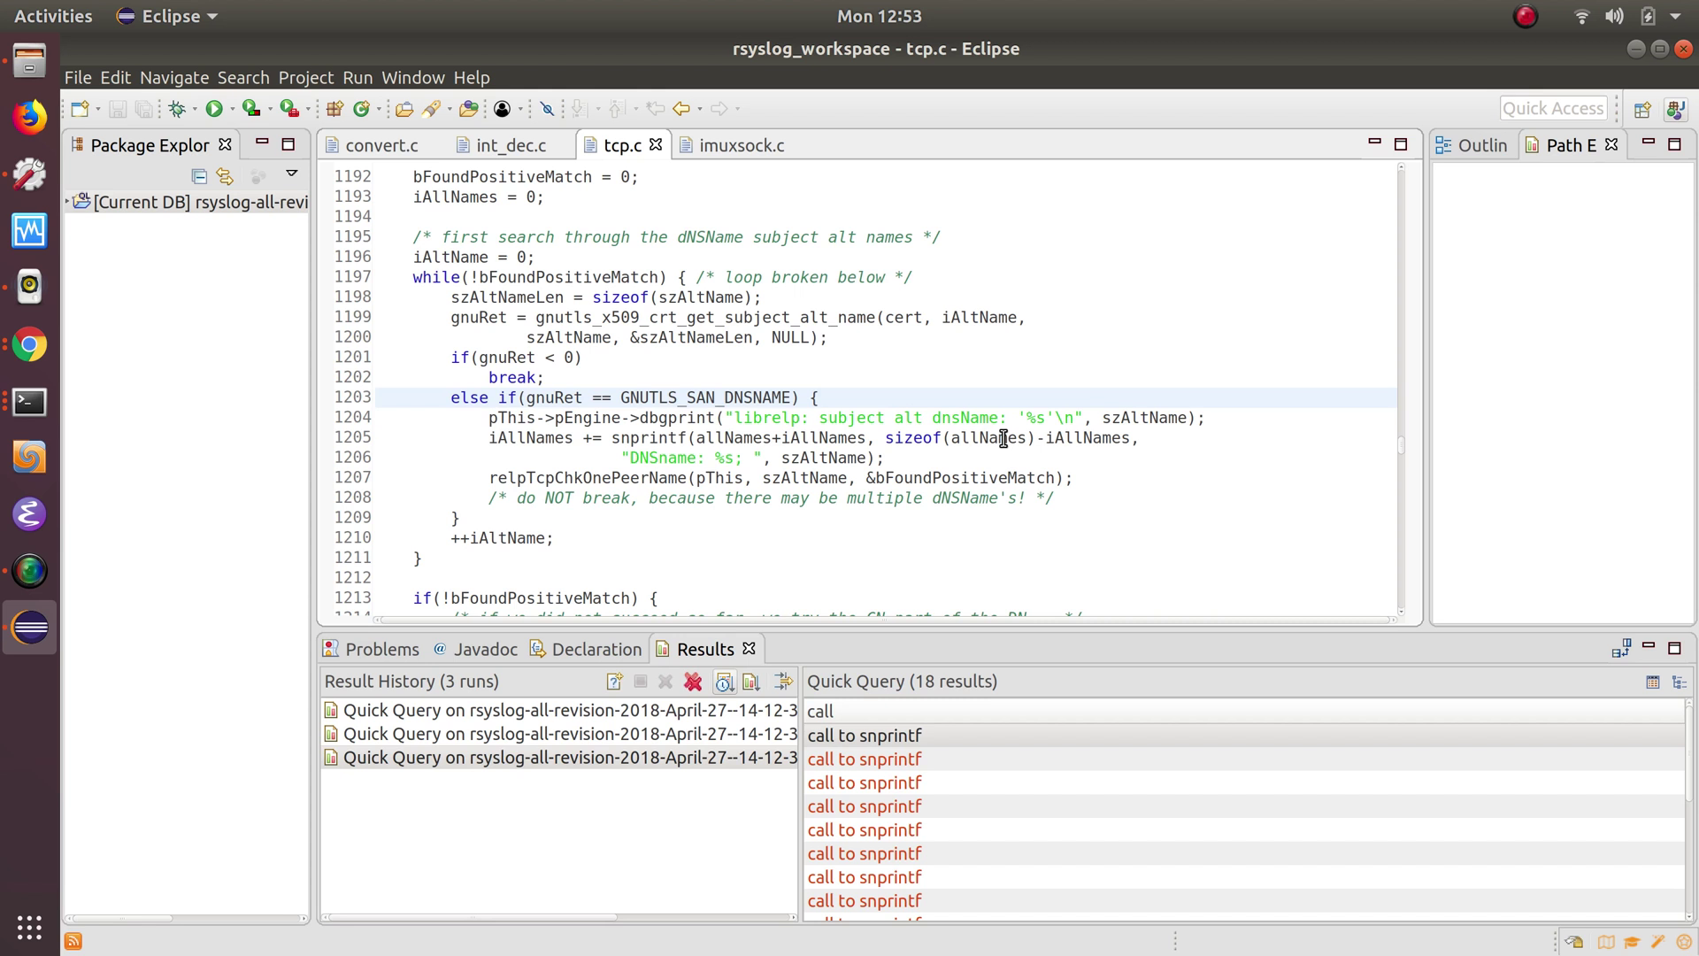
{"action": "key", "text": "alt+Tab"}
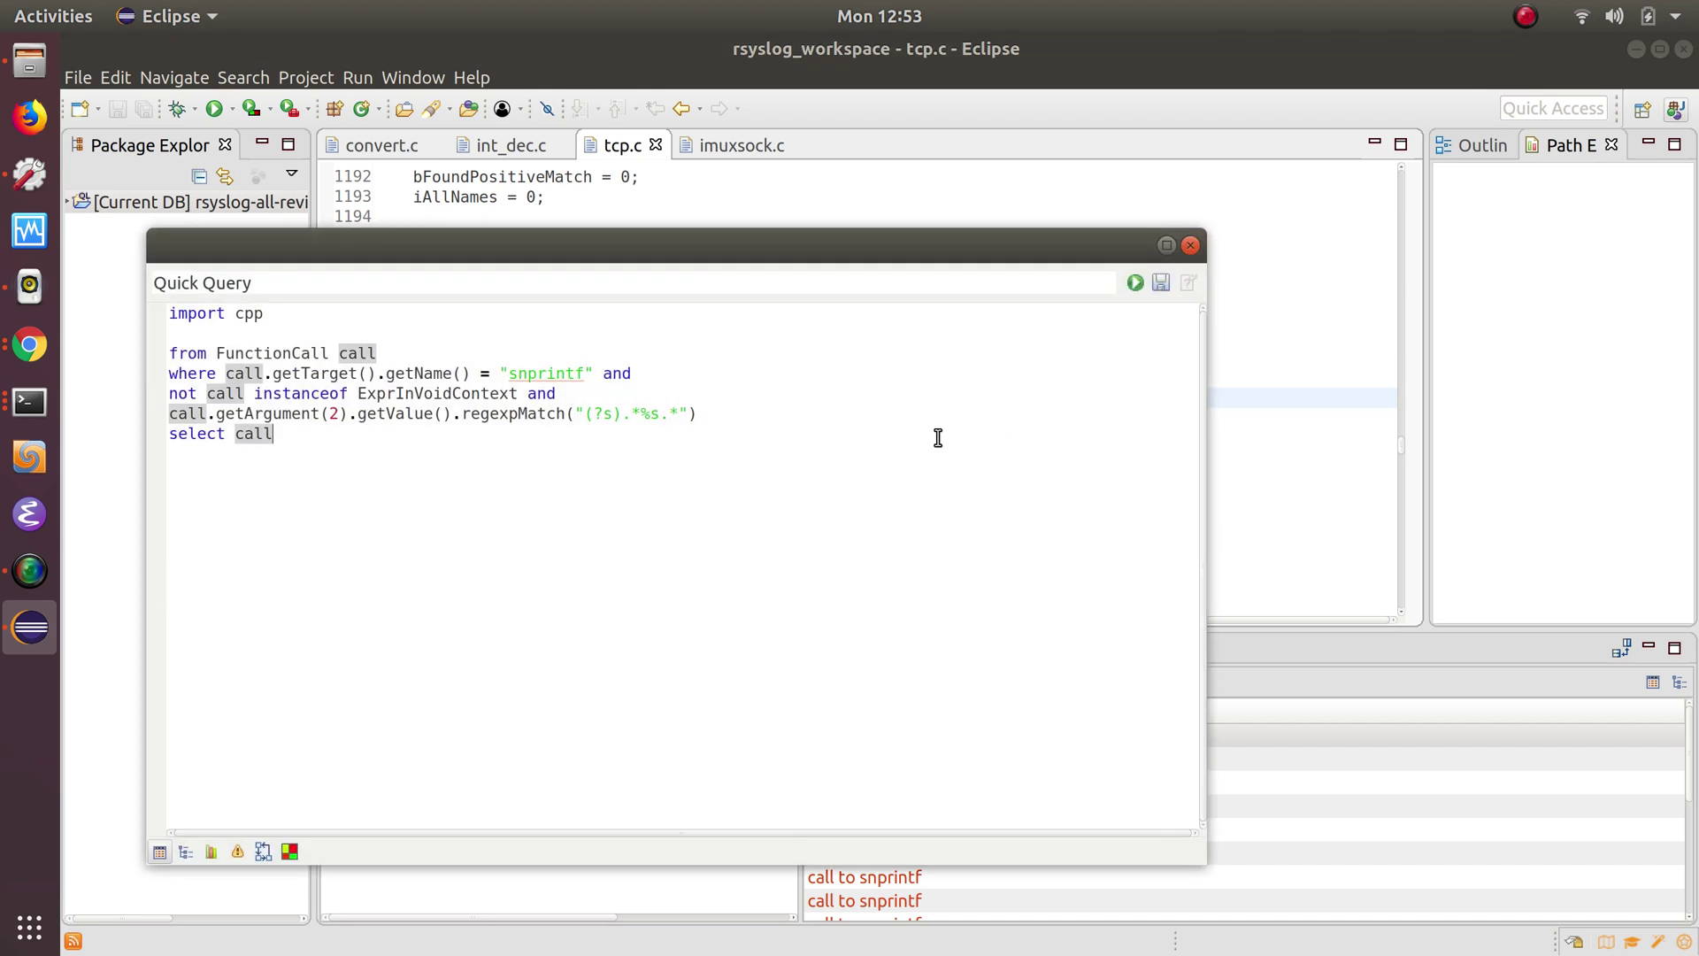
- Add 'import semmle.code.cpp.dataflow.TaintTracking' on a new line below 'import cpp'
{"action": "left_click", "coordinate": [422, 314]}
{"action": "key", "text": "Return"}
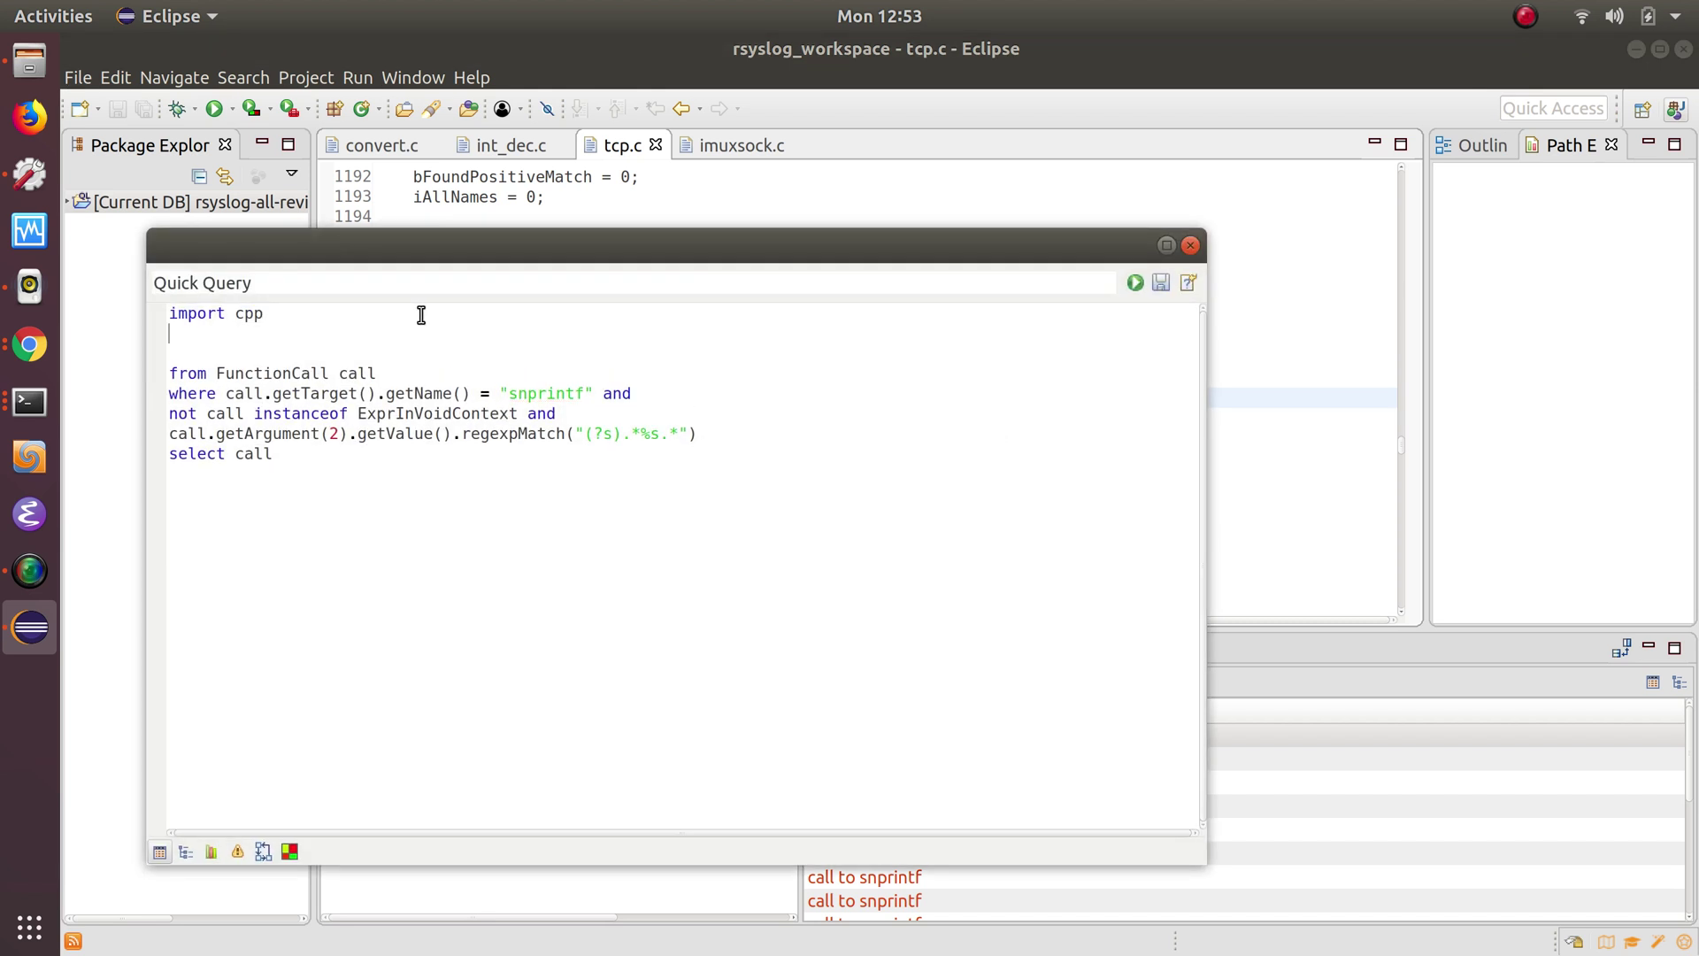
{"action": "type", "text": "import se"}
{"action": "type", "text": "mmle.co"}
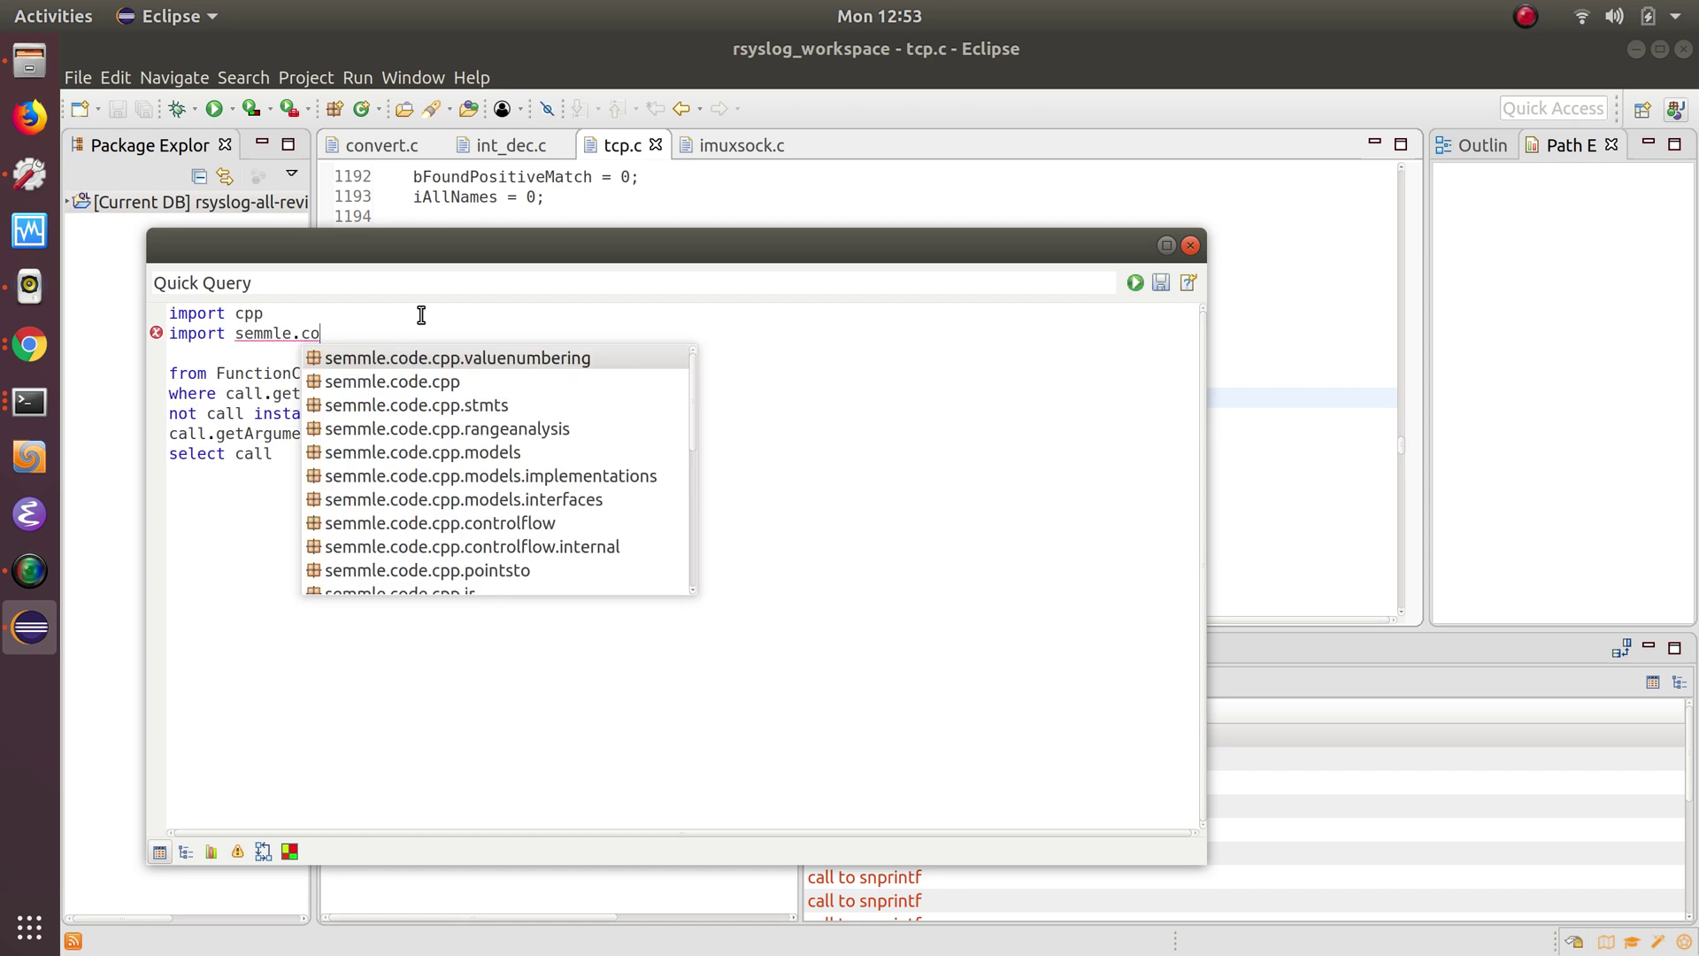
{"action": "key", "text": "Down"}
{"action": "key", "text": "Return"}
{"action": "type", "text": ".cpp."}
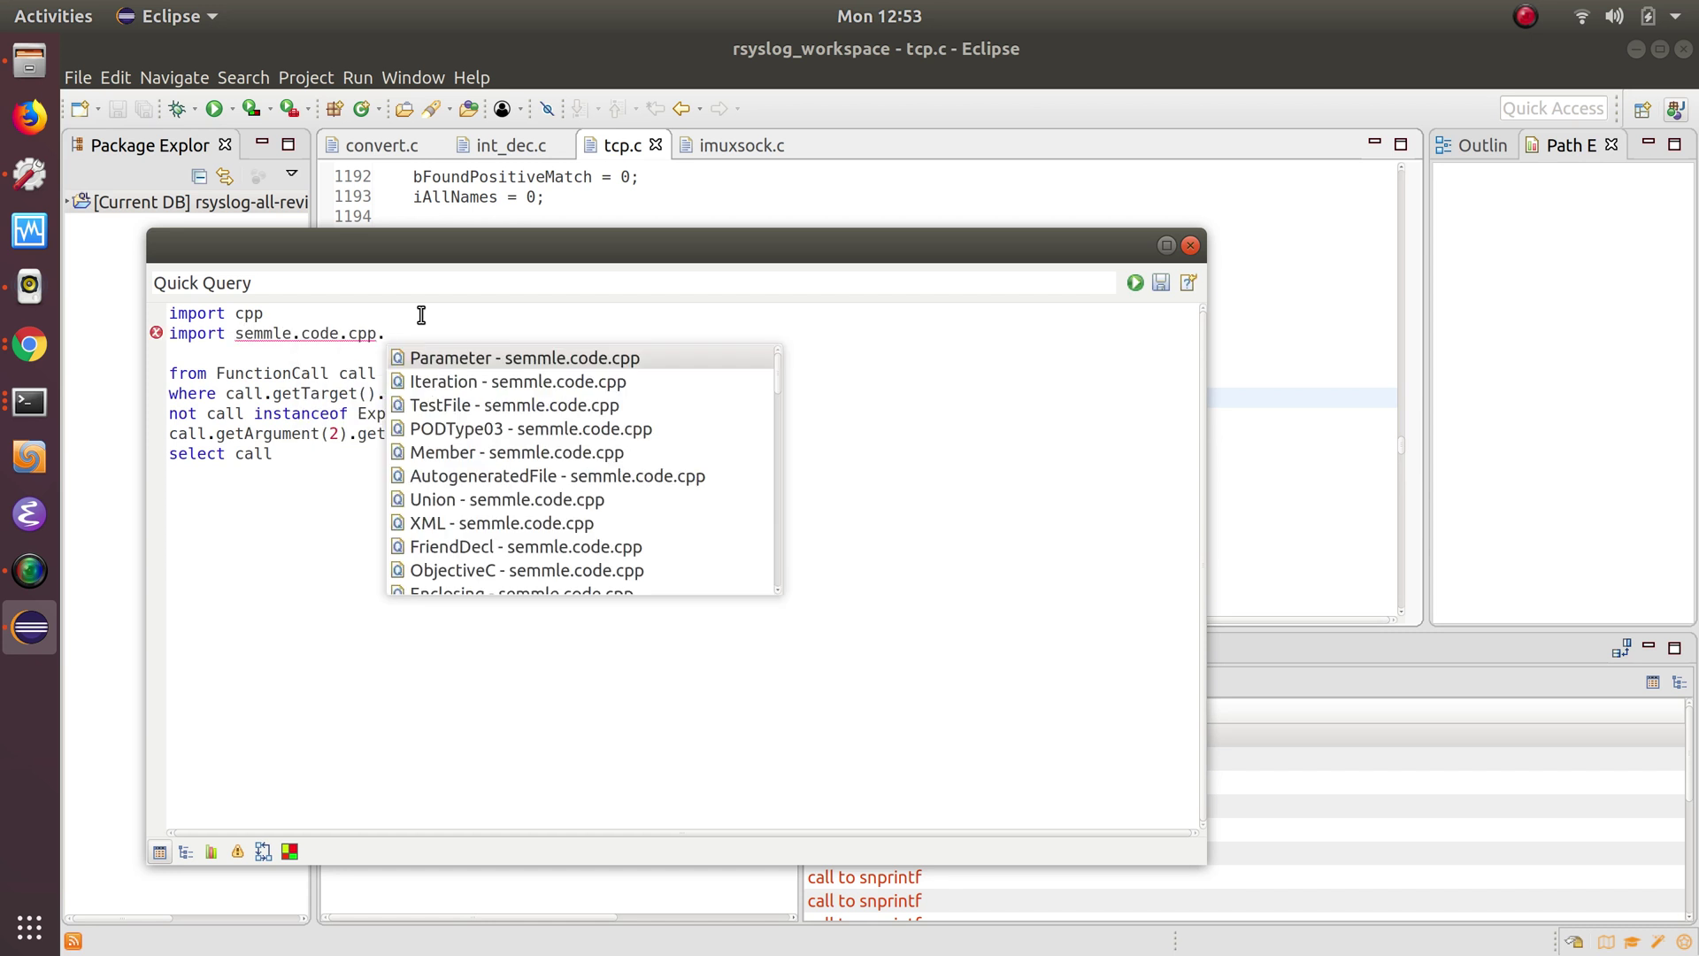
{"action": "type", "text": "da"}
{"action": "key", "text": "Return"}
{"action": "type", "text": "."}
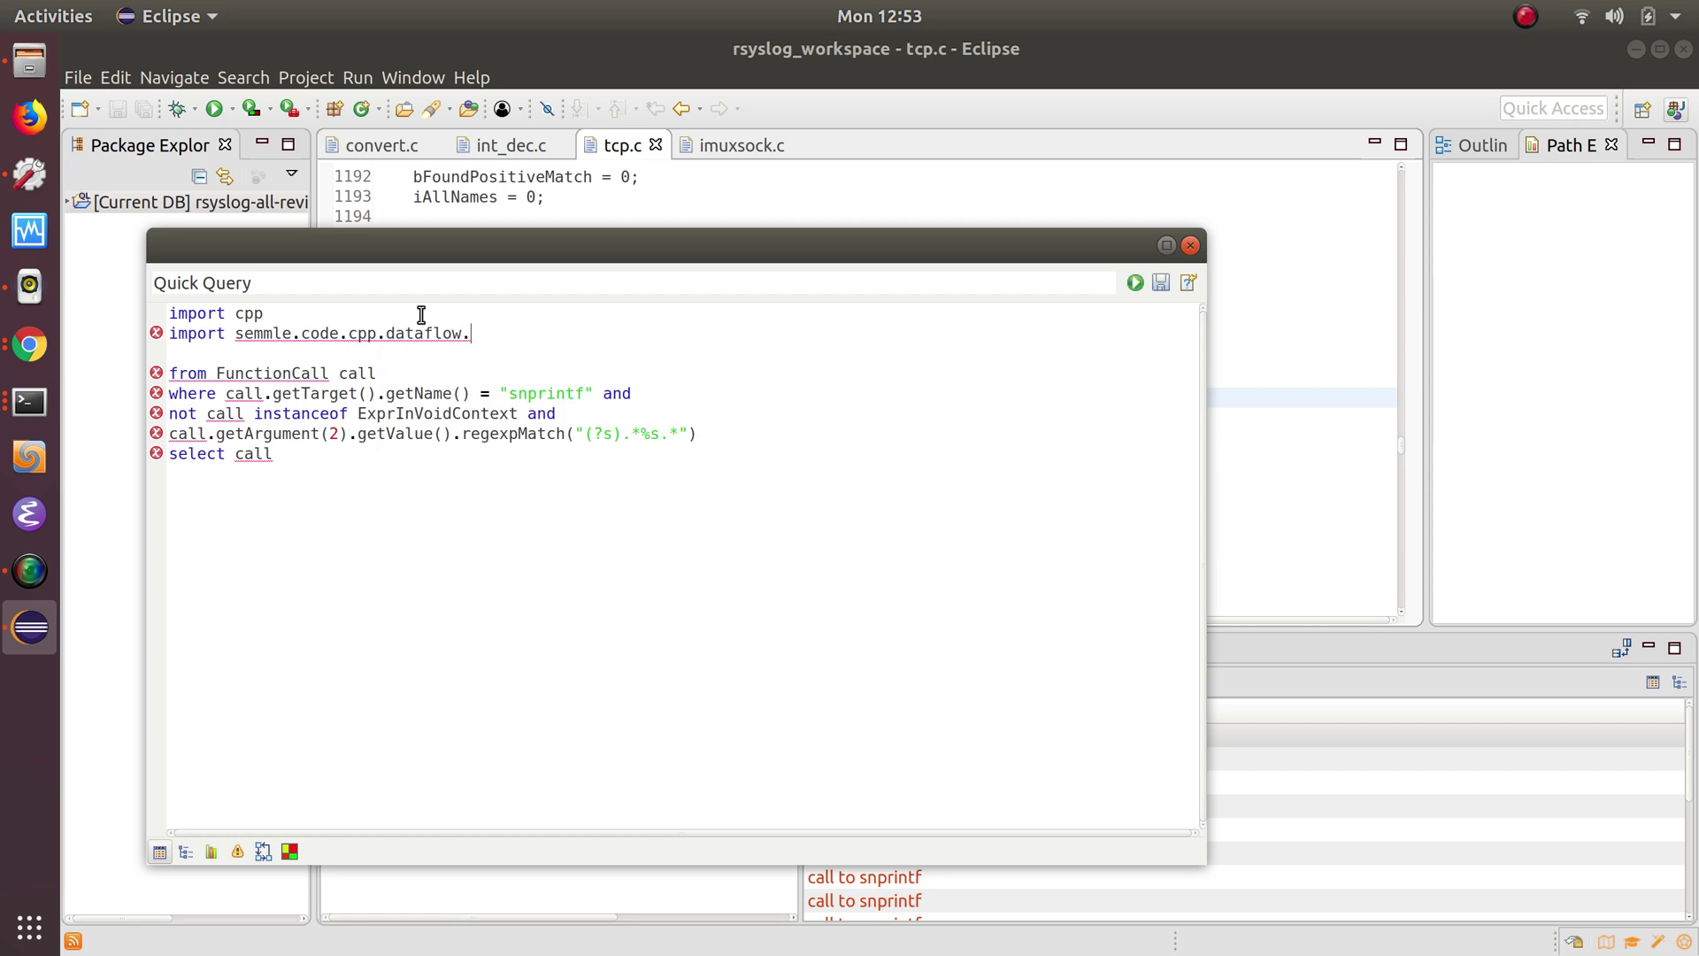
{"action": "type", "text": "Taint"}
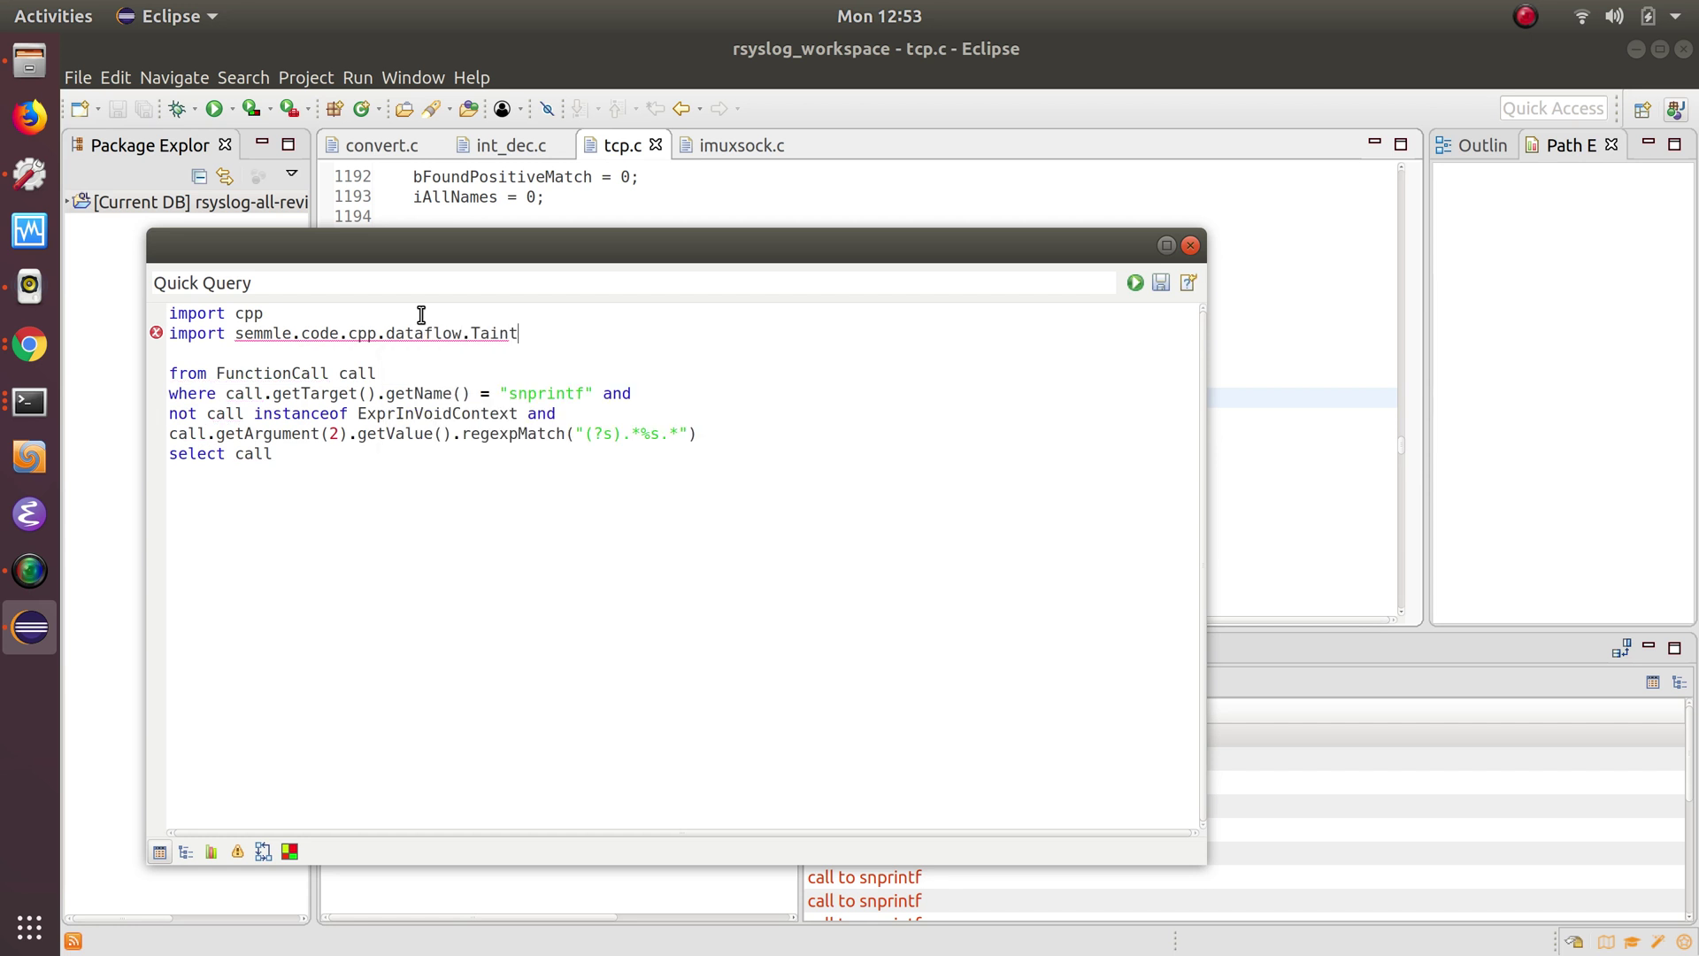
{"action": "key", "text": "ctrl+space"}
{"action": "key", "text": "Return"}
{"action": "left_click", "coordinate": [418, 370]}
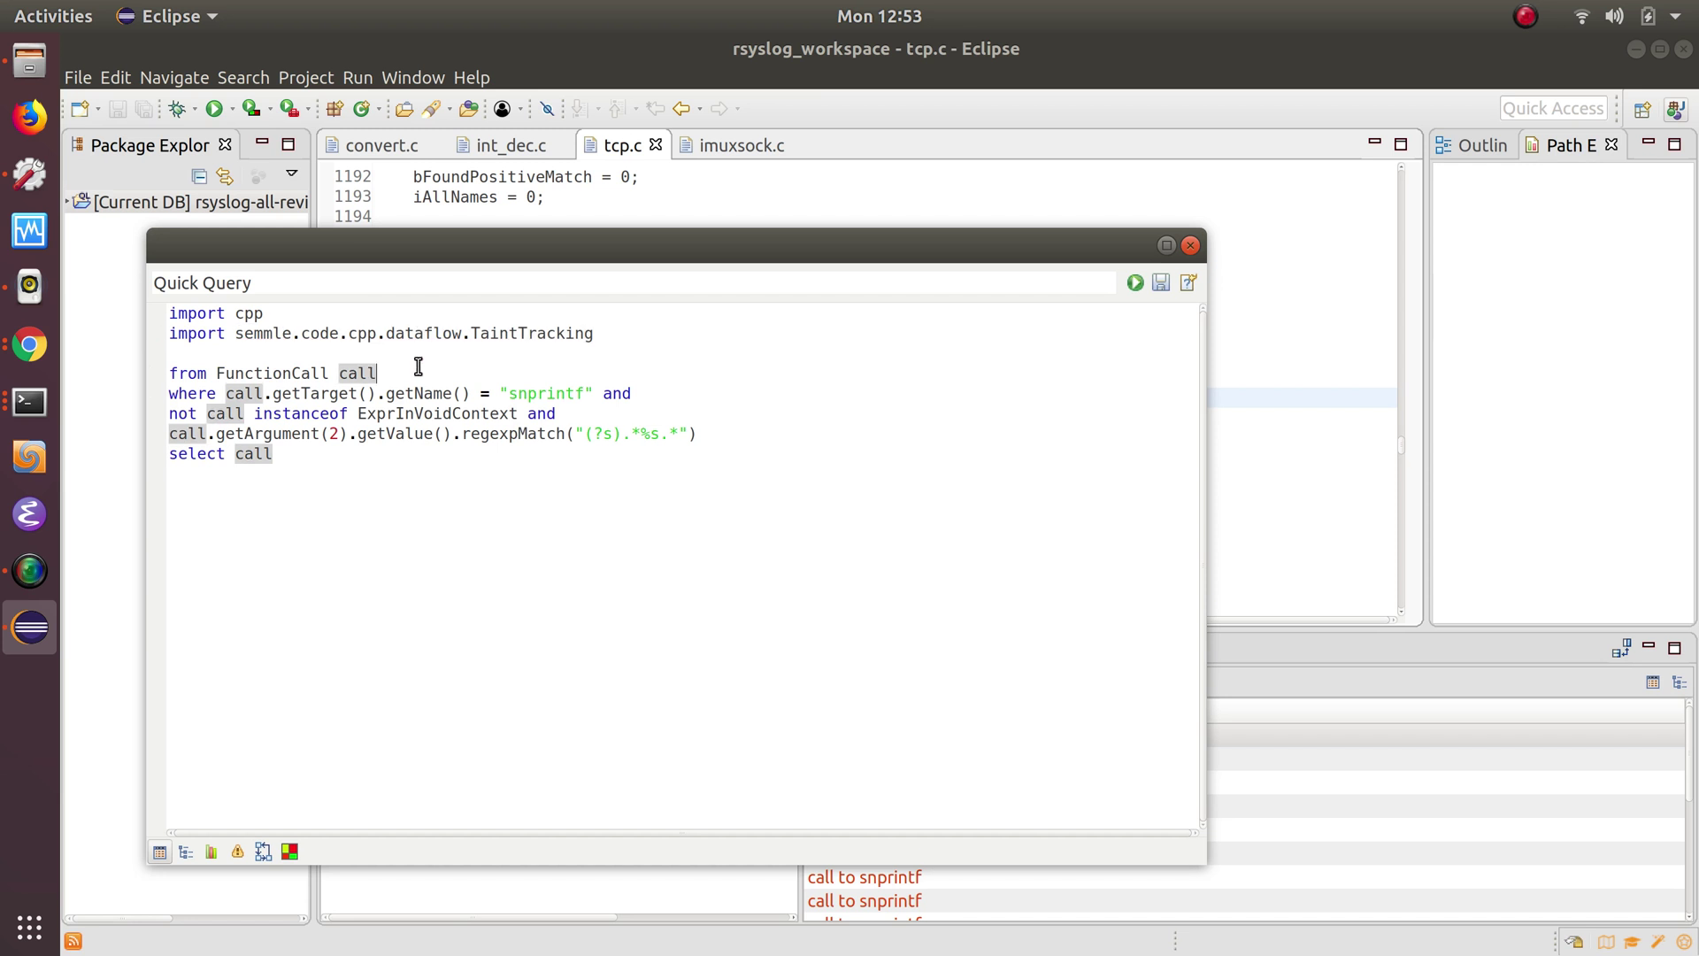
{"action": "type", "text": ", "}
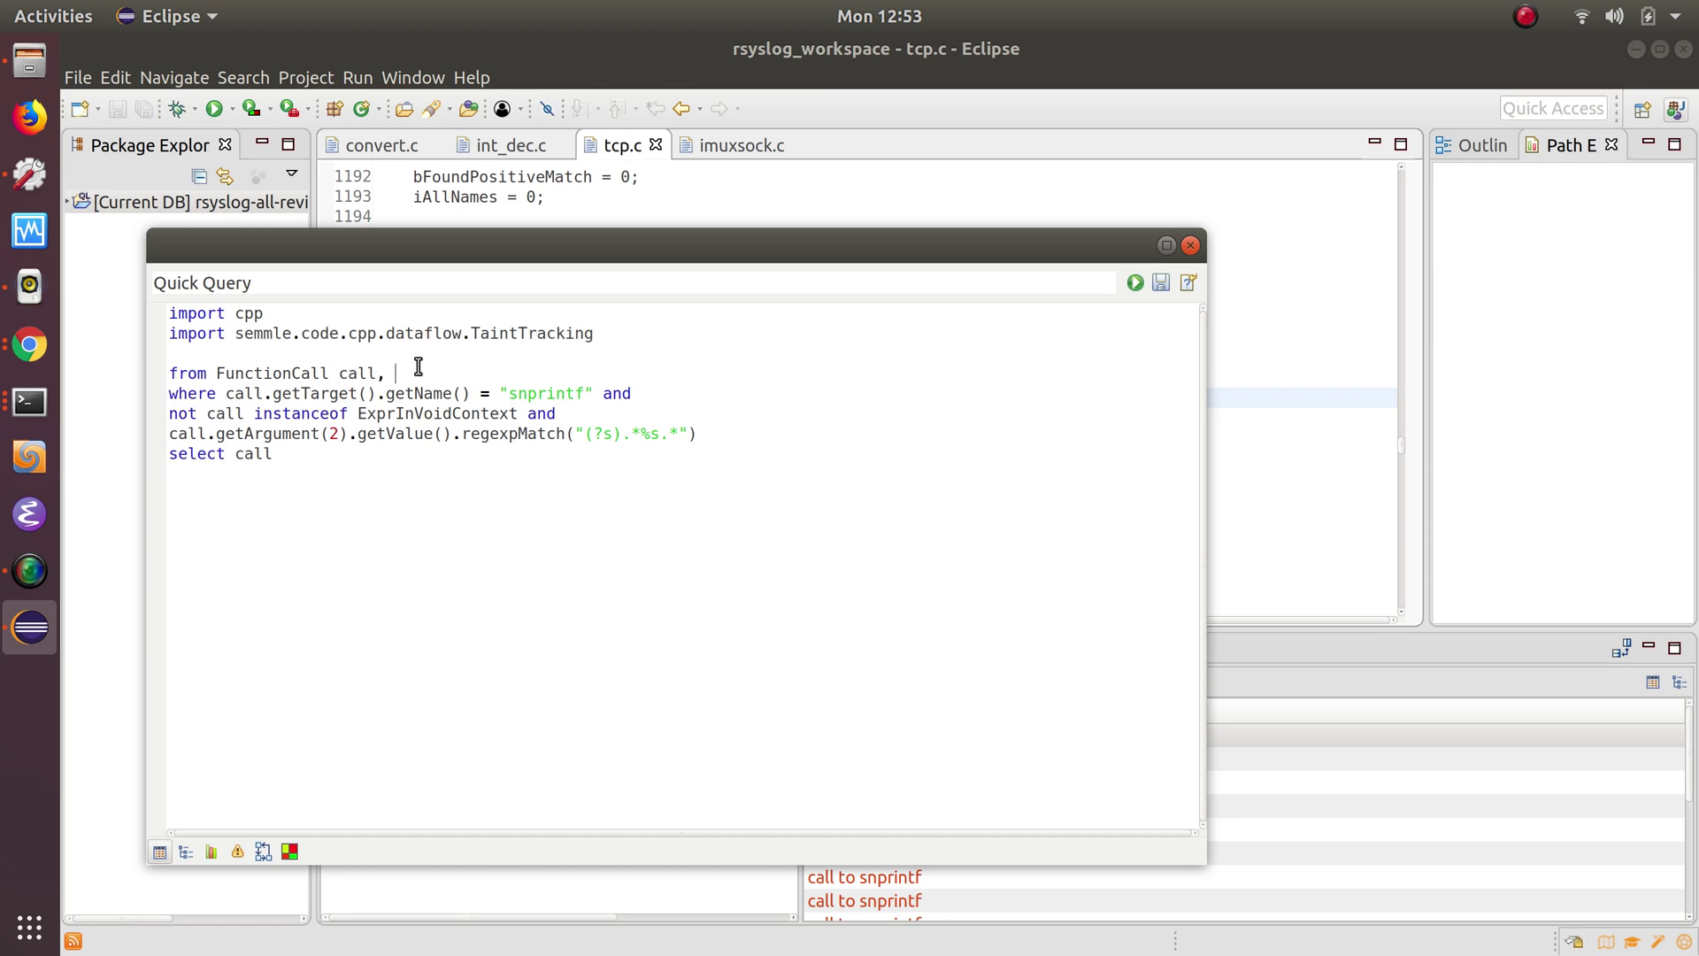
{"action": "type", "text": "Data"}
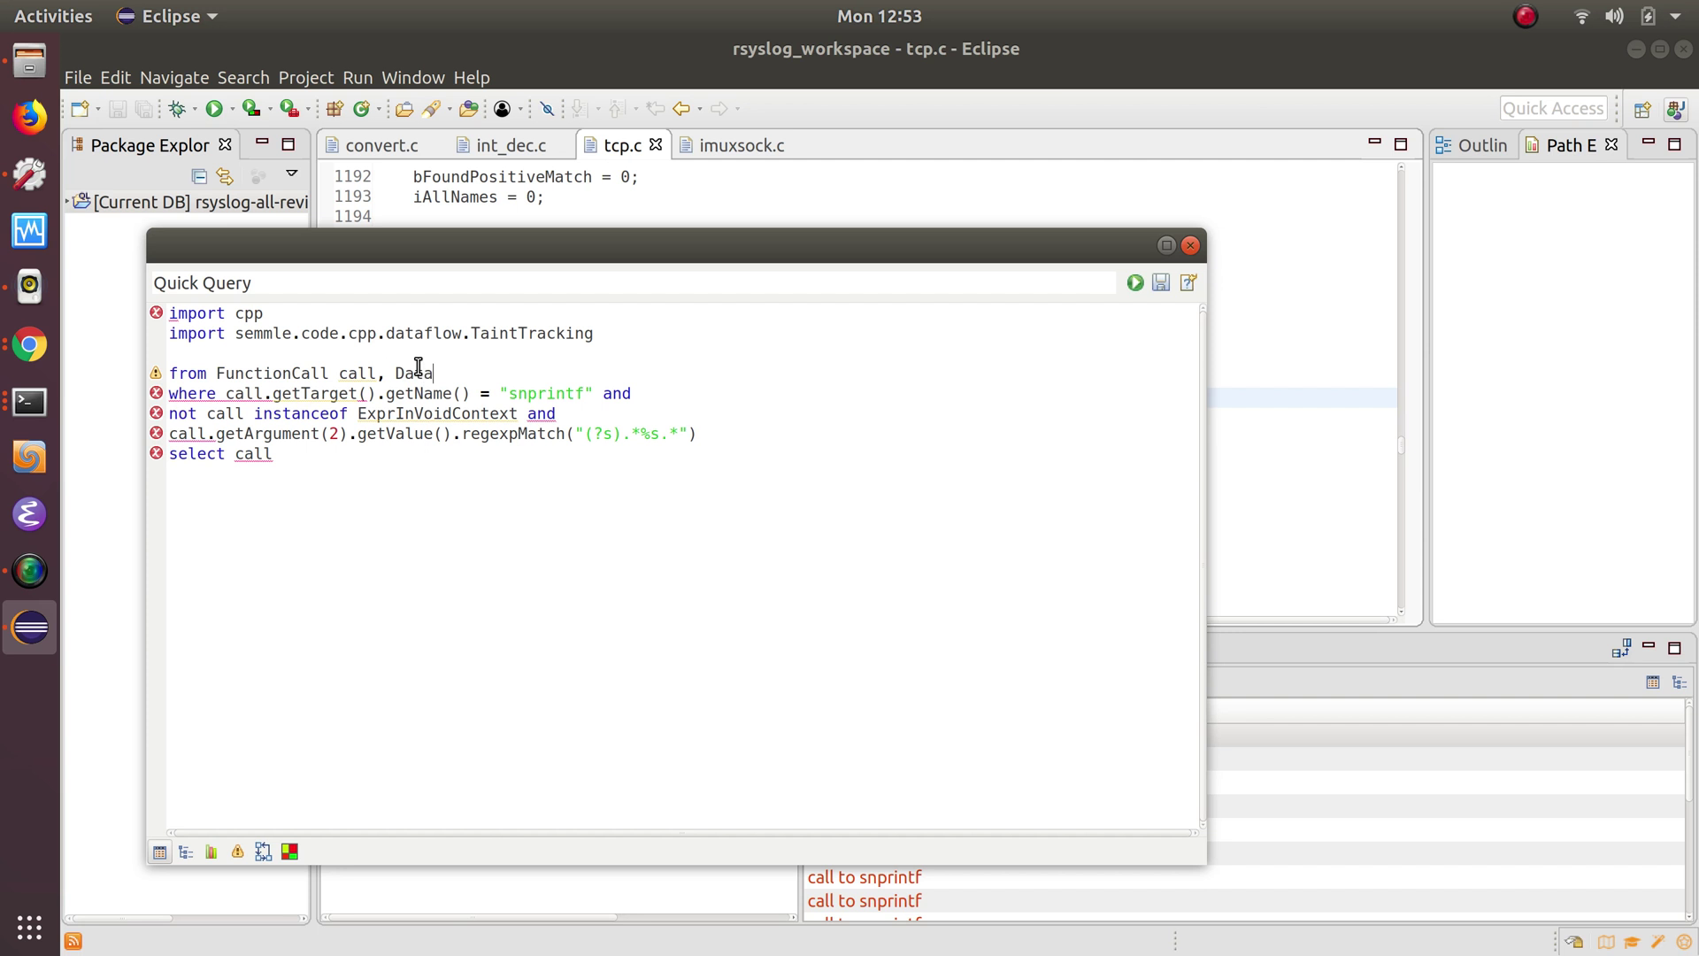
{"action": "type", "text": "Flow::"}
{"action": "type", "text": "Node "}
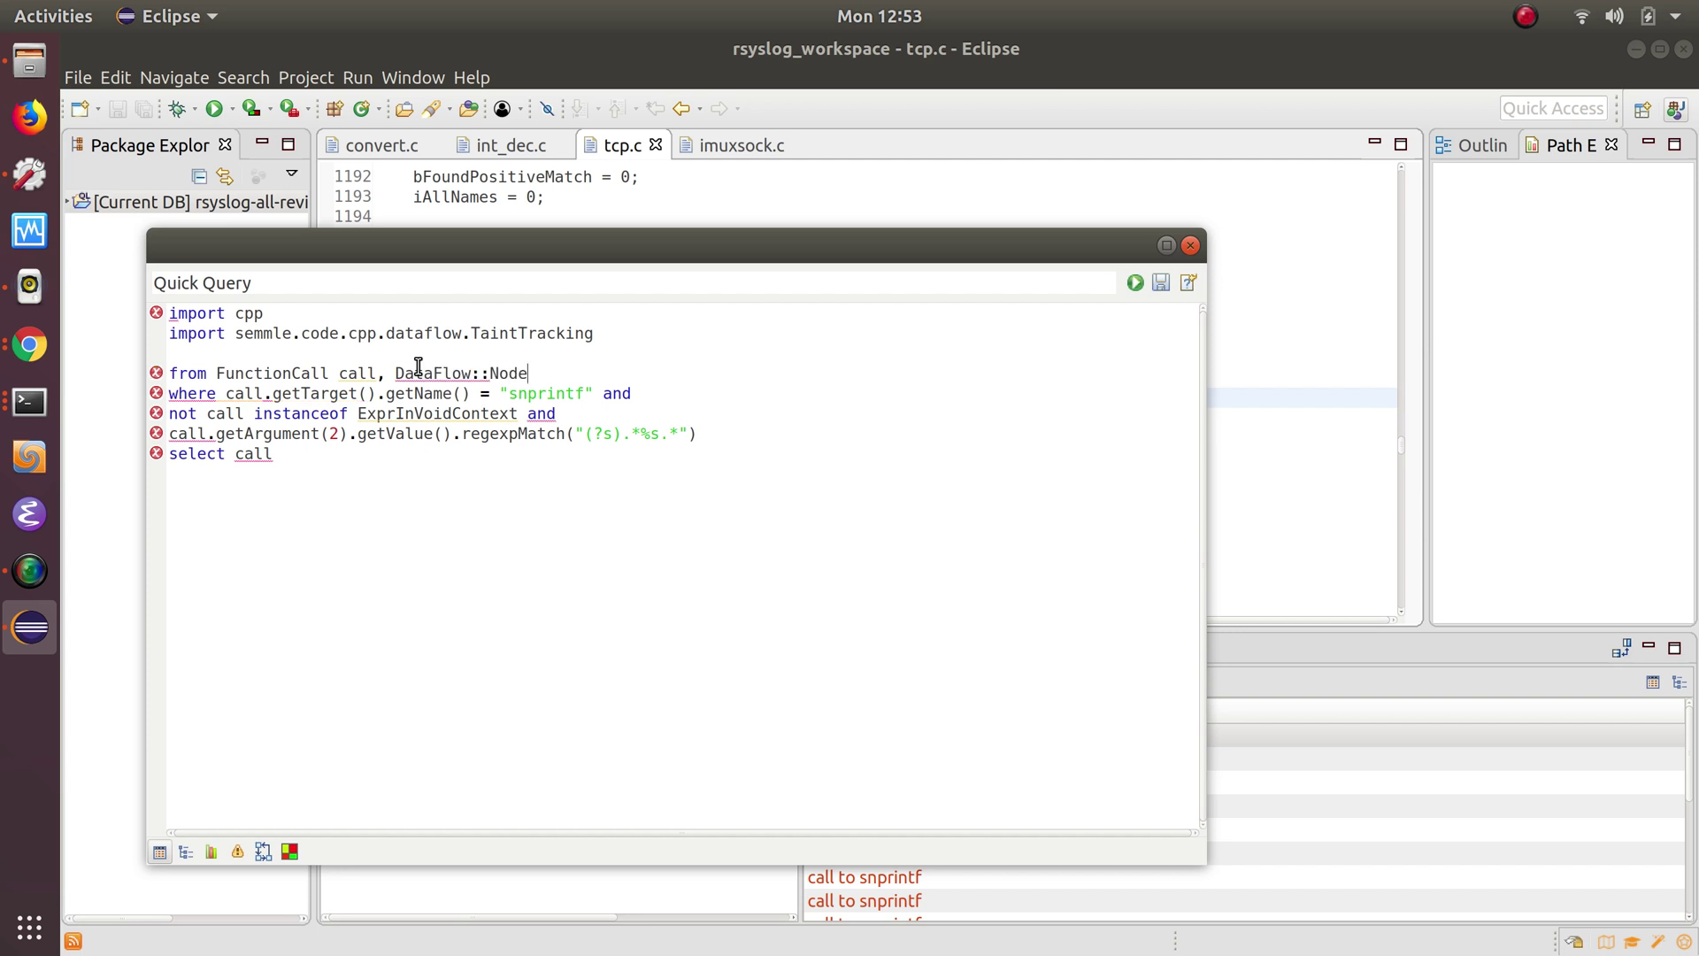
{"action": "type", "text": "source"}
{"action": "type", "text": ", "}
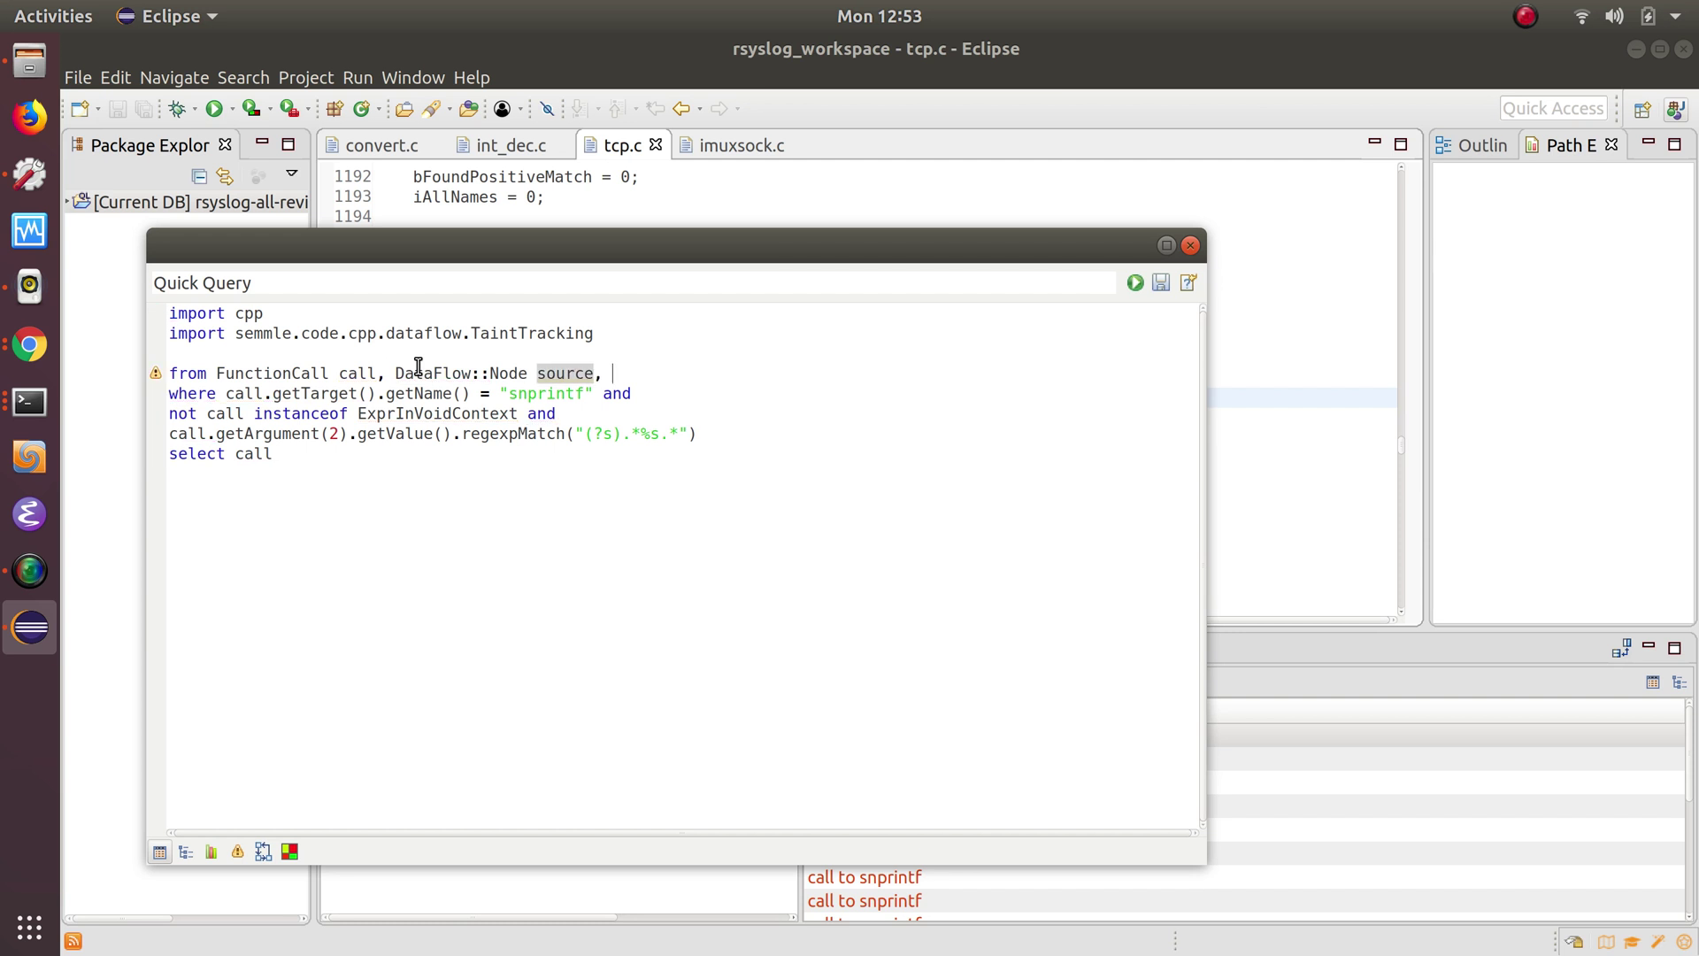
{"action": "type", "text": "DataFl"}
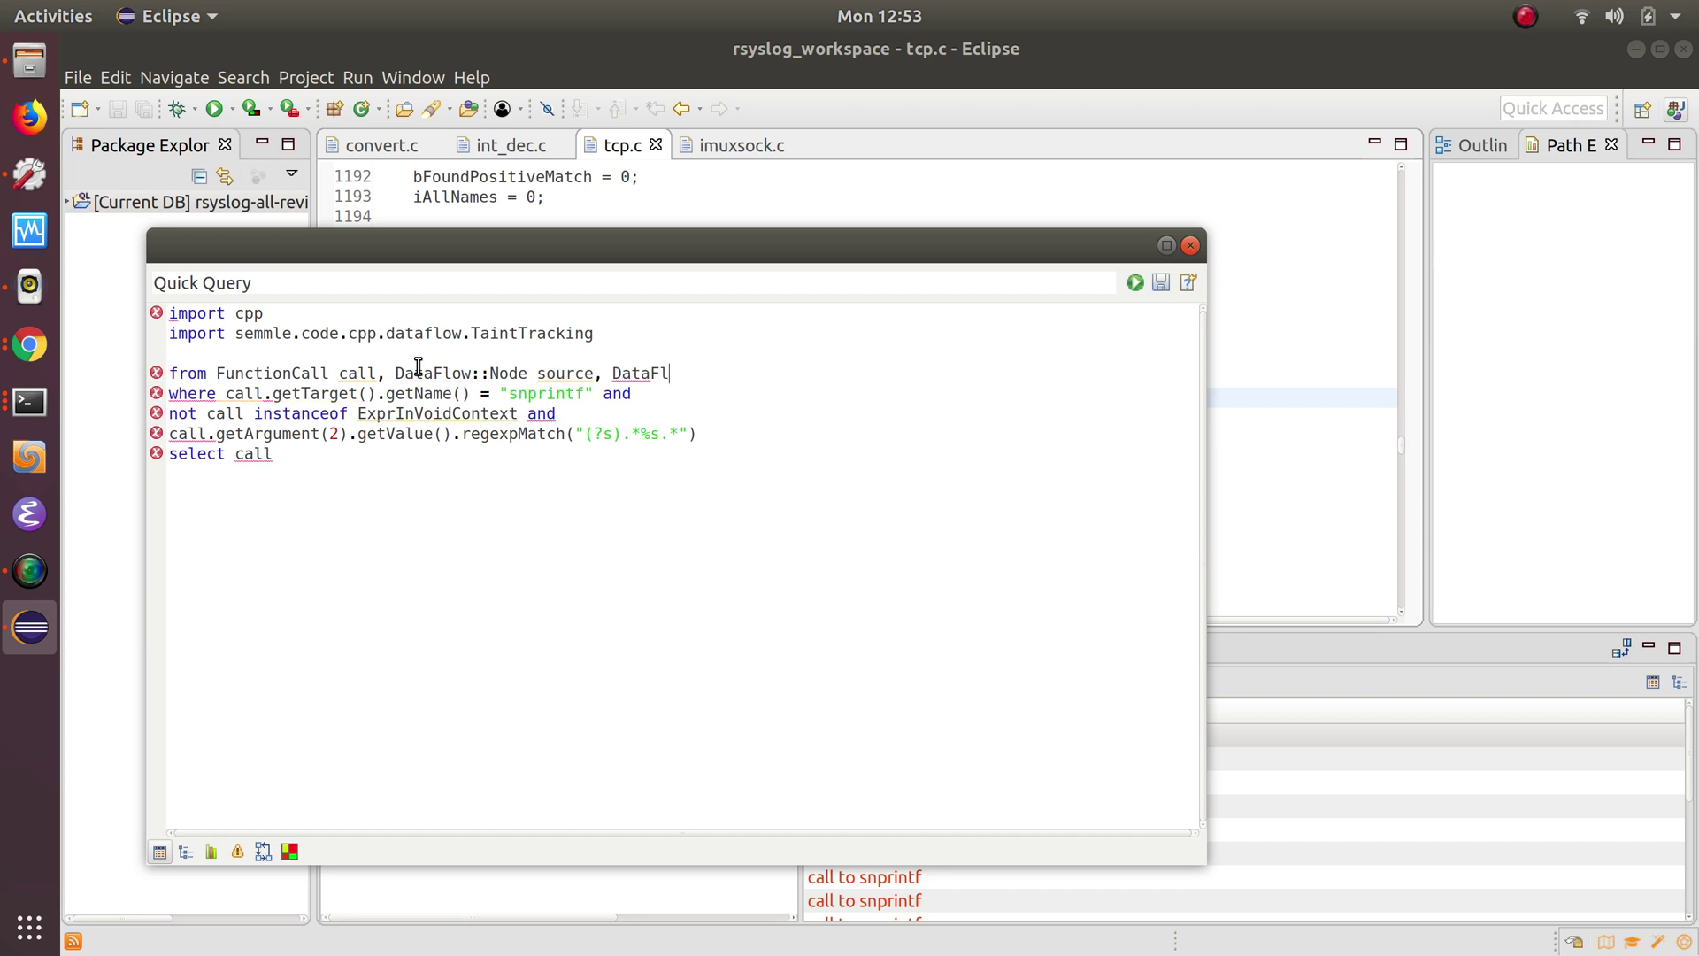
{"action": "type", "text": "ow:"}
{"action": "type", "text": ":Node s"}
{"action": "type", "text": "ink"}
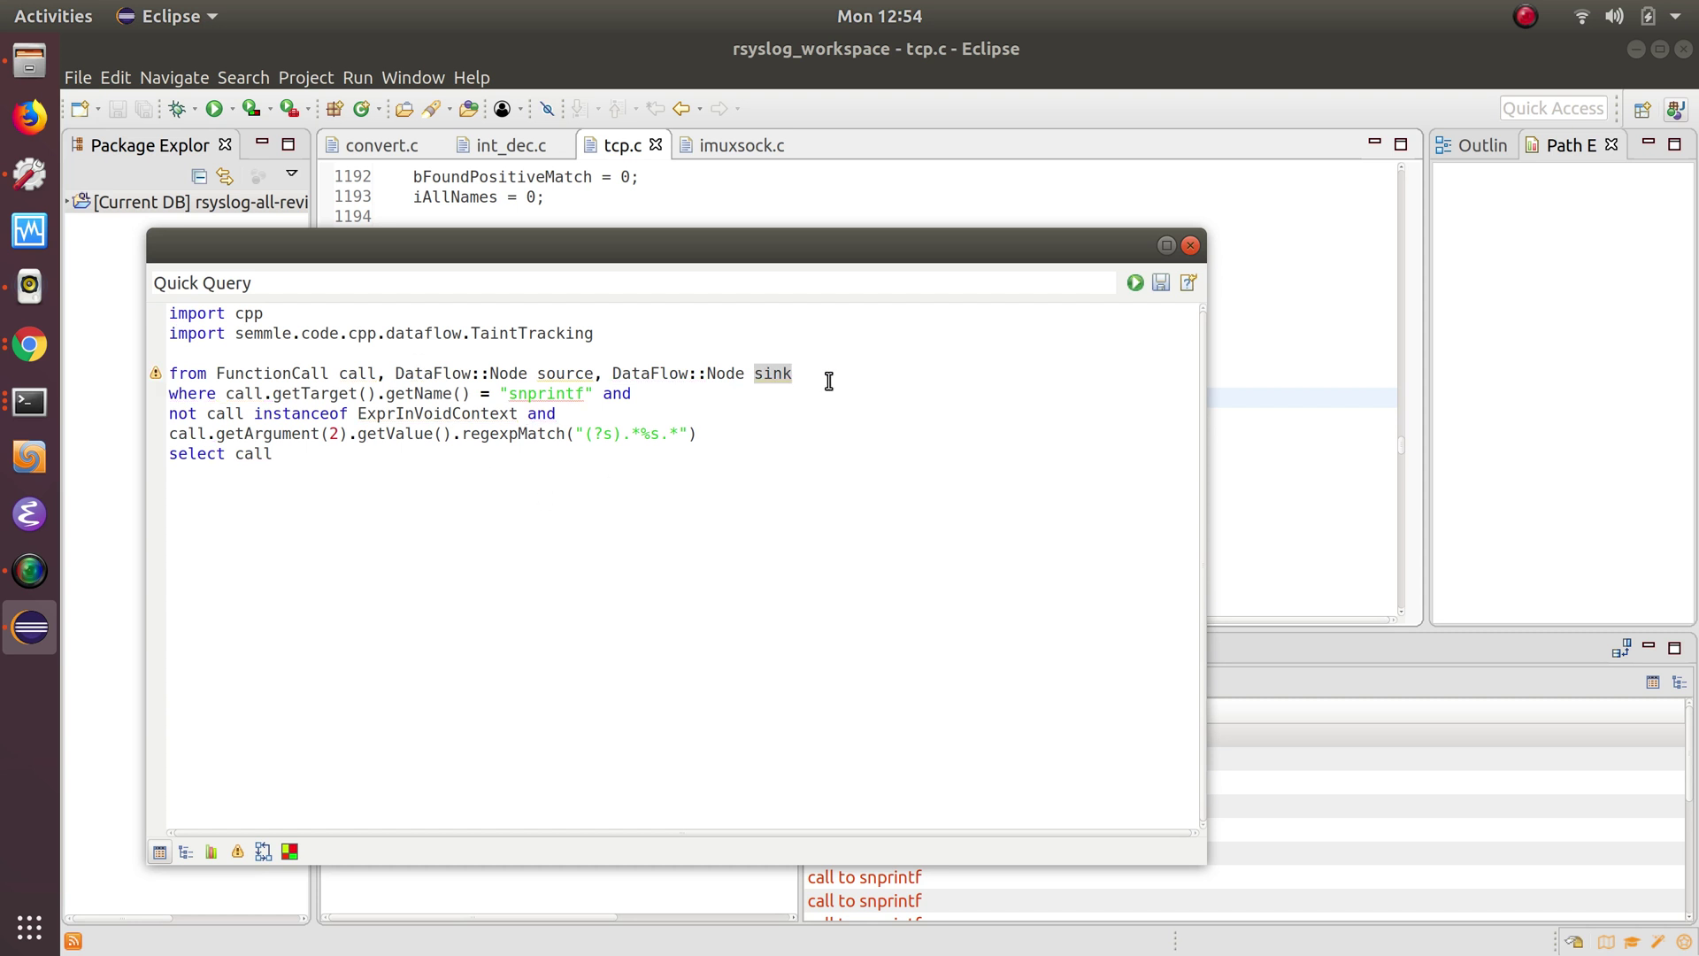
- Add DataFlow::Node source and sink to the from clause, then continue after the regexpMatch condition
{"action": "left_click", "coordinate": [745, 431]}
{"action": "type", "text": "and"}
- Add the conditions source.asExpr() = call and sink.asExpr() = call.getArgument(1)
{"action": "key", "text": "Return"}
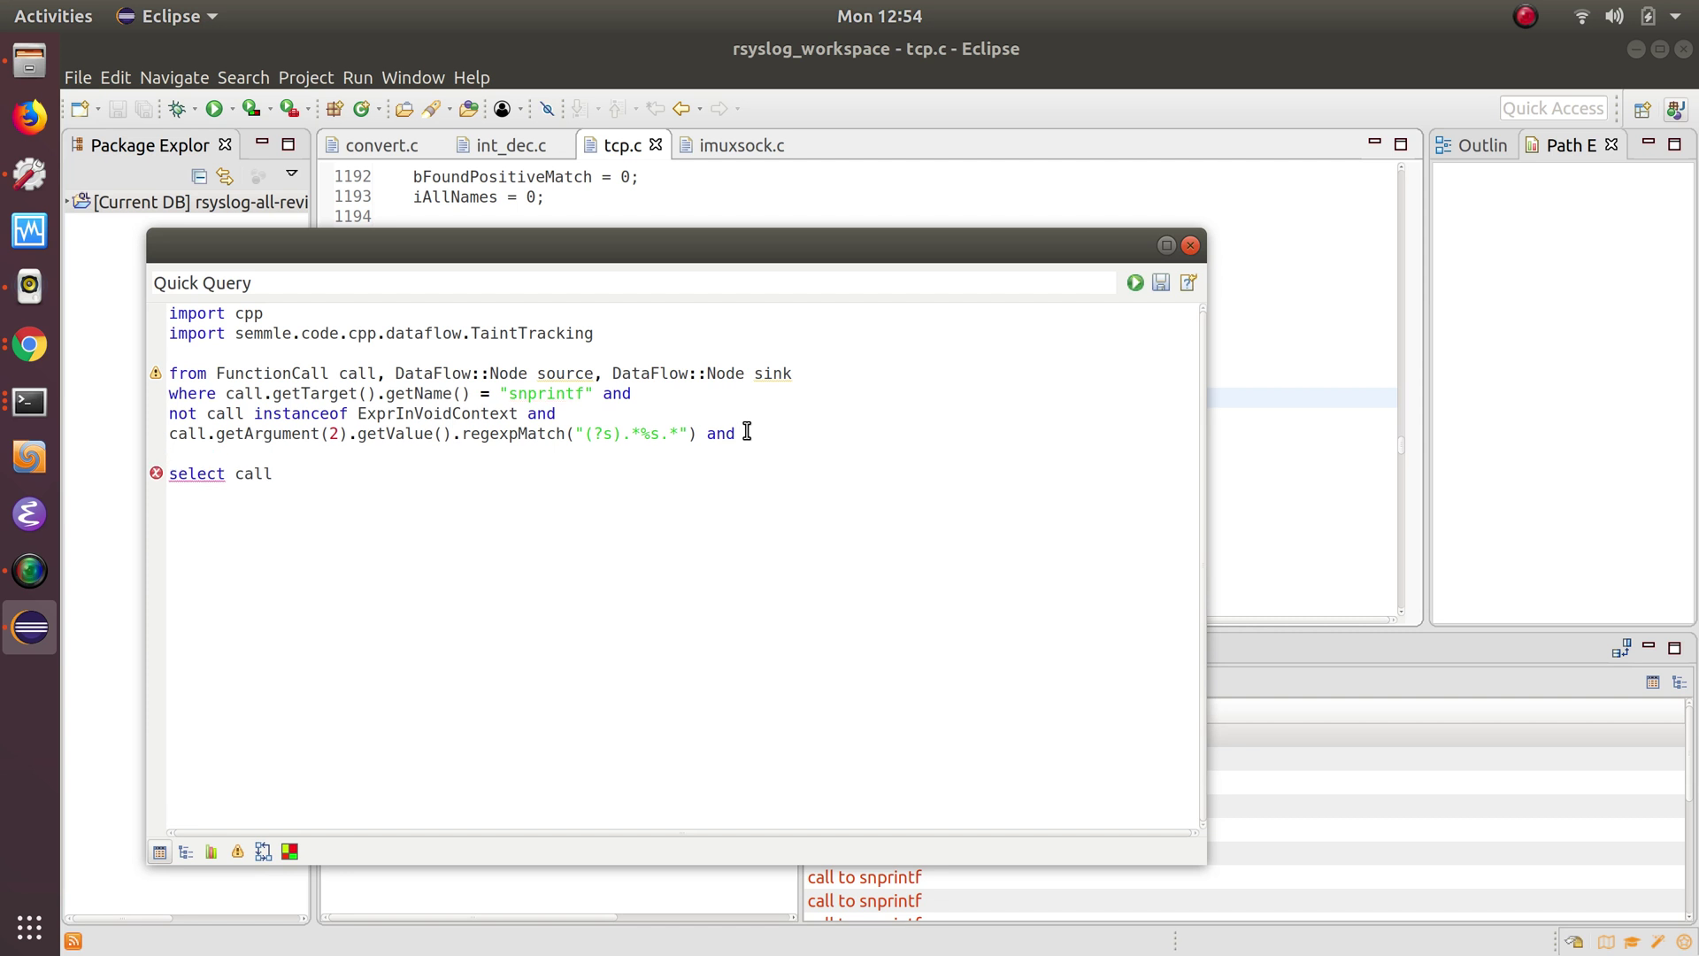
{"action": "type", "text": "source.as"}
{"action": "type", "text": "E"}
{"action": "key", "text": "ctrl+space"}
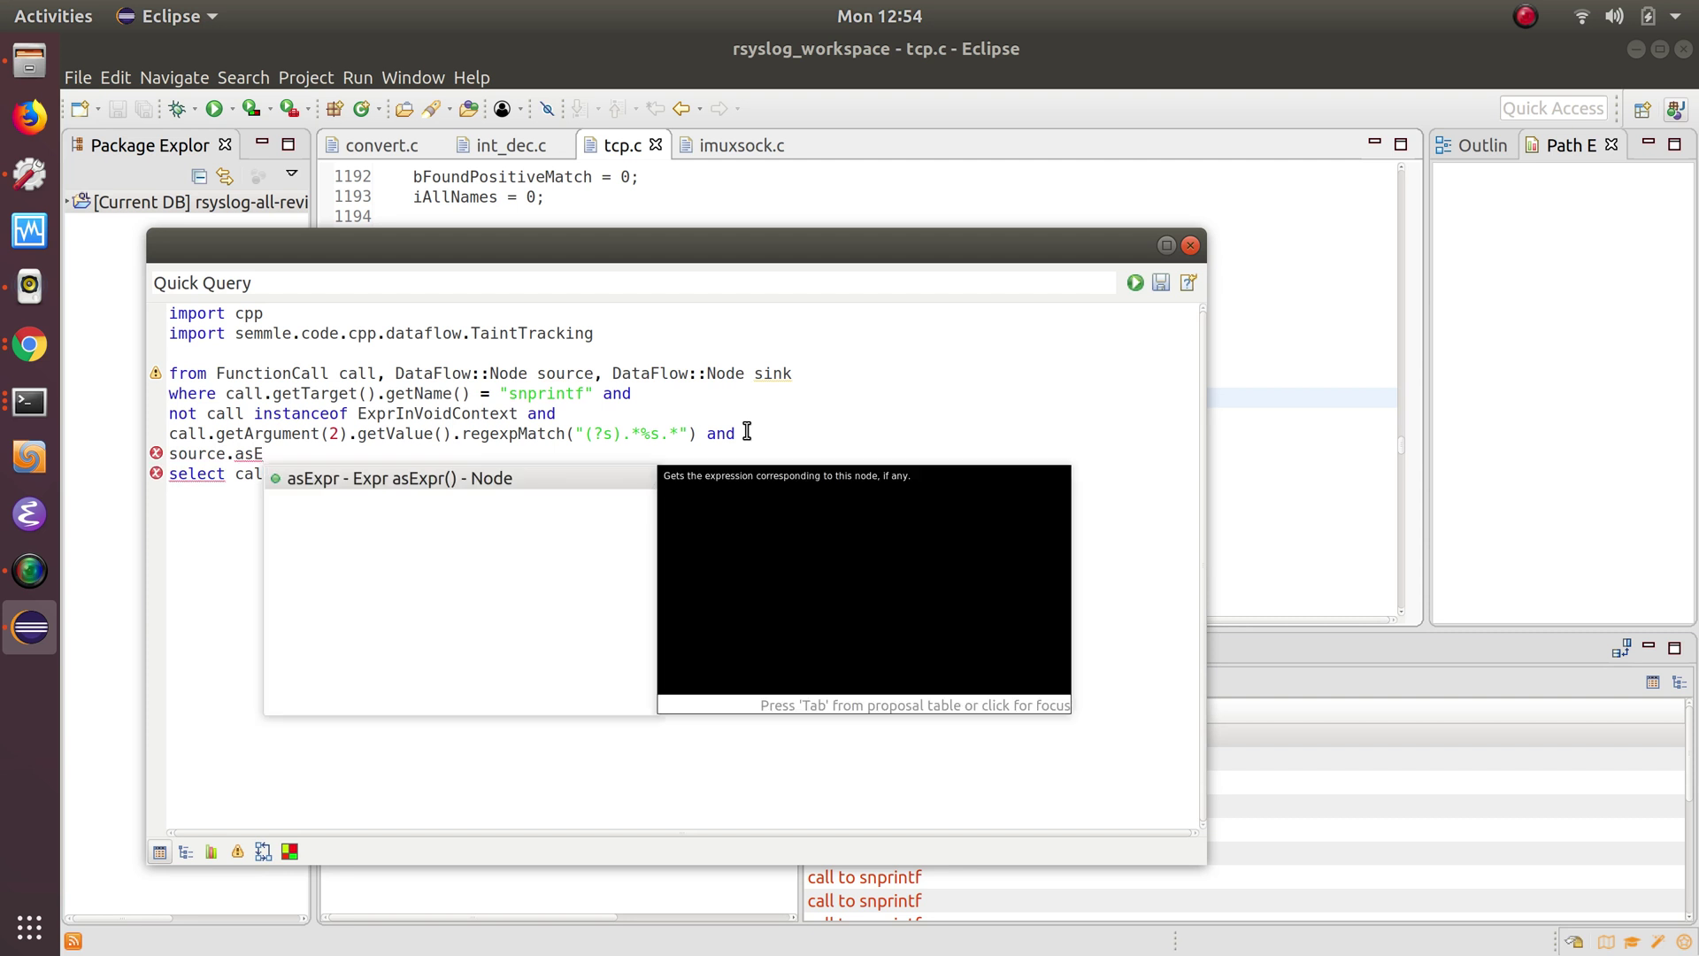
{"action": "key", "text": "Return"}
{"action": "type", "text": "= call"}
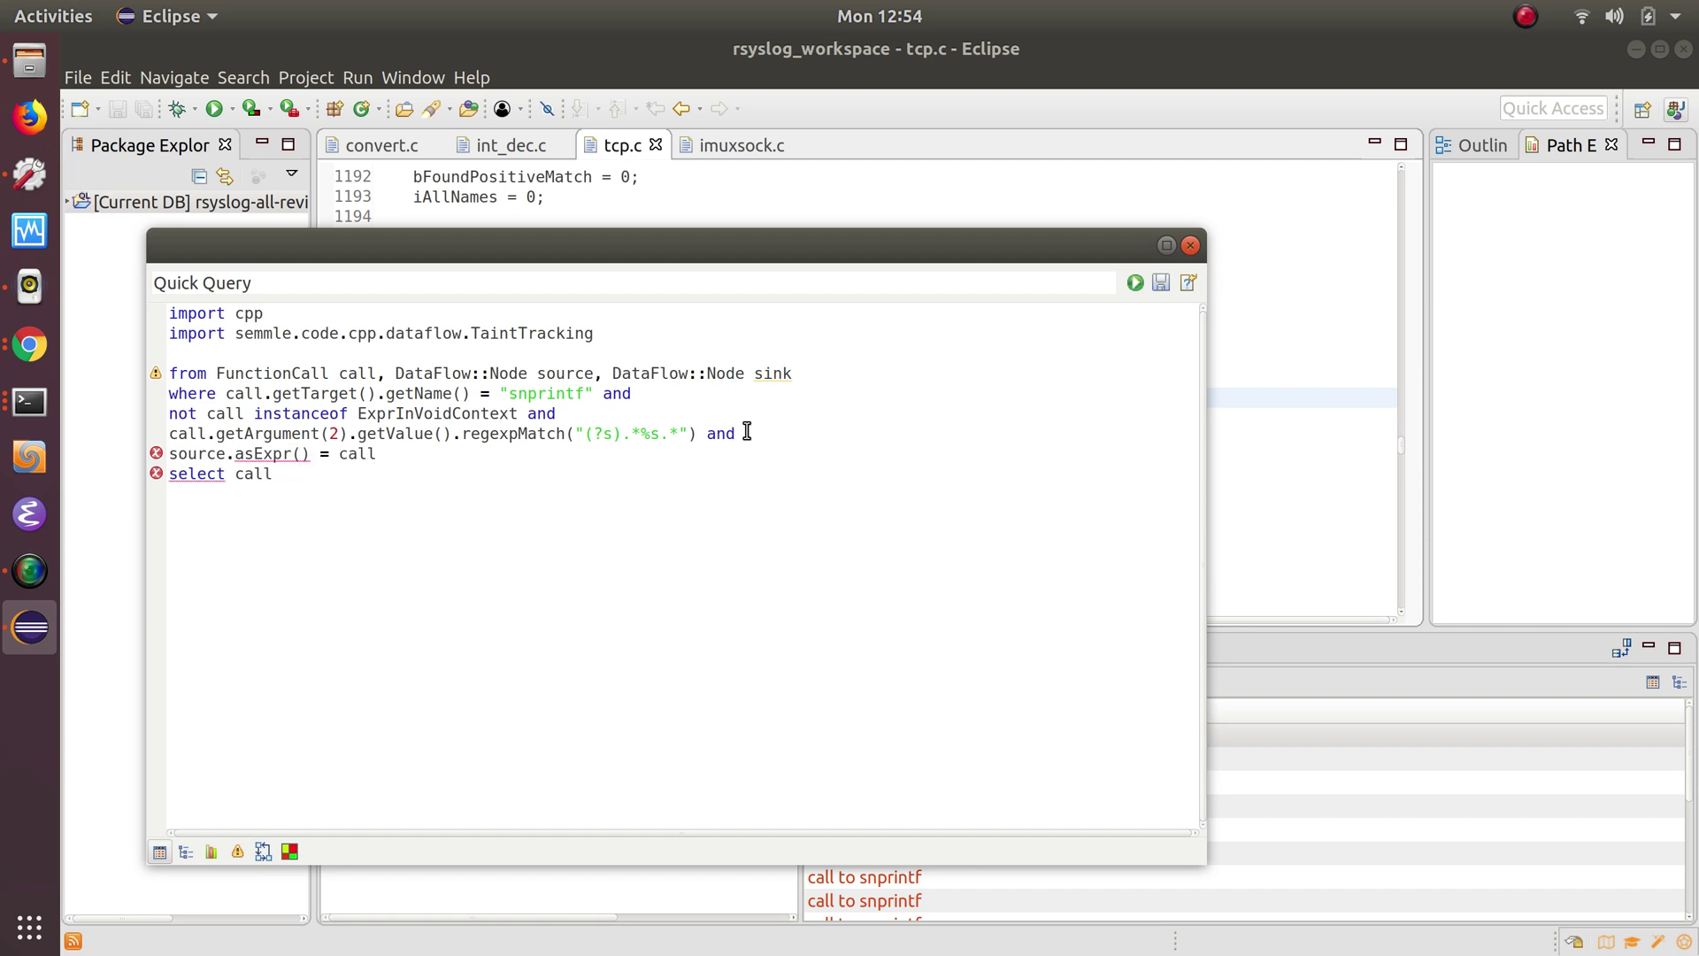
{"action": "key", "text": "Return"}
{"action": "type", "text": "sin"}
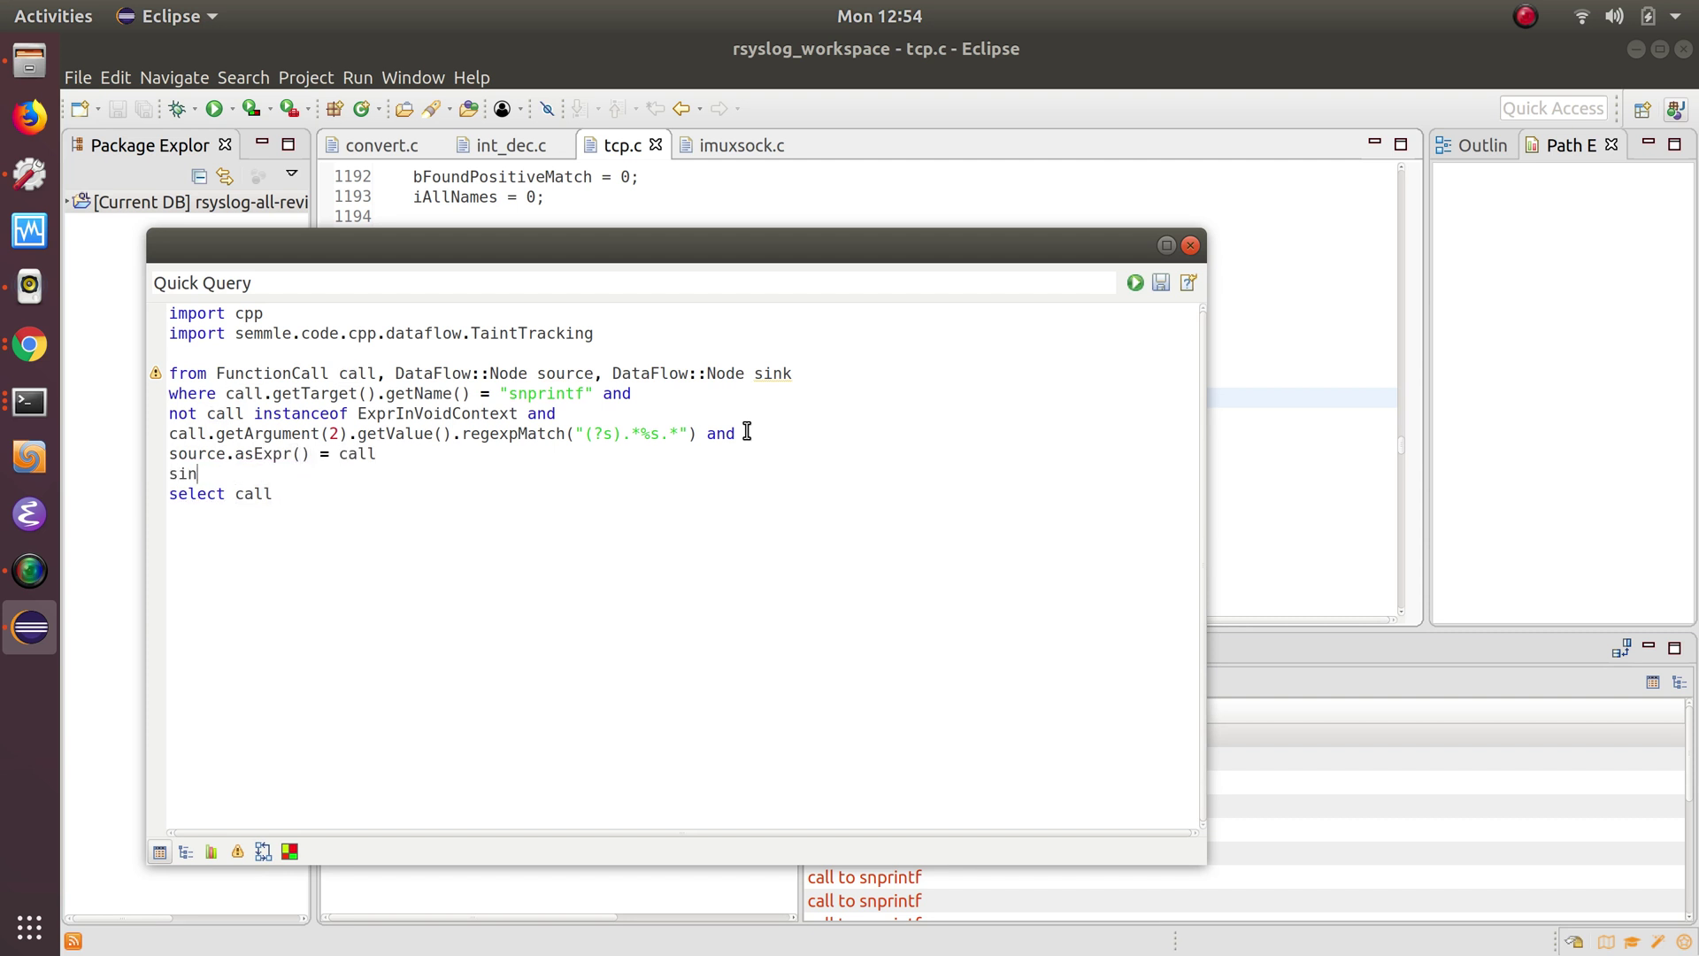
{"action": "type", "text": "k.asEx"}
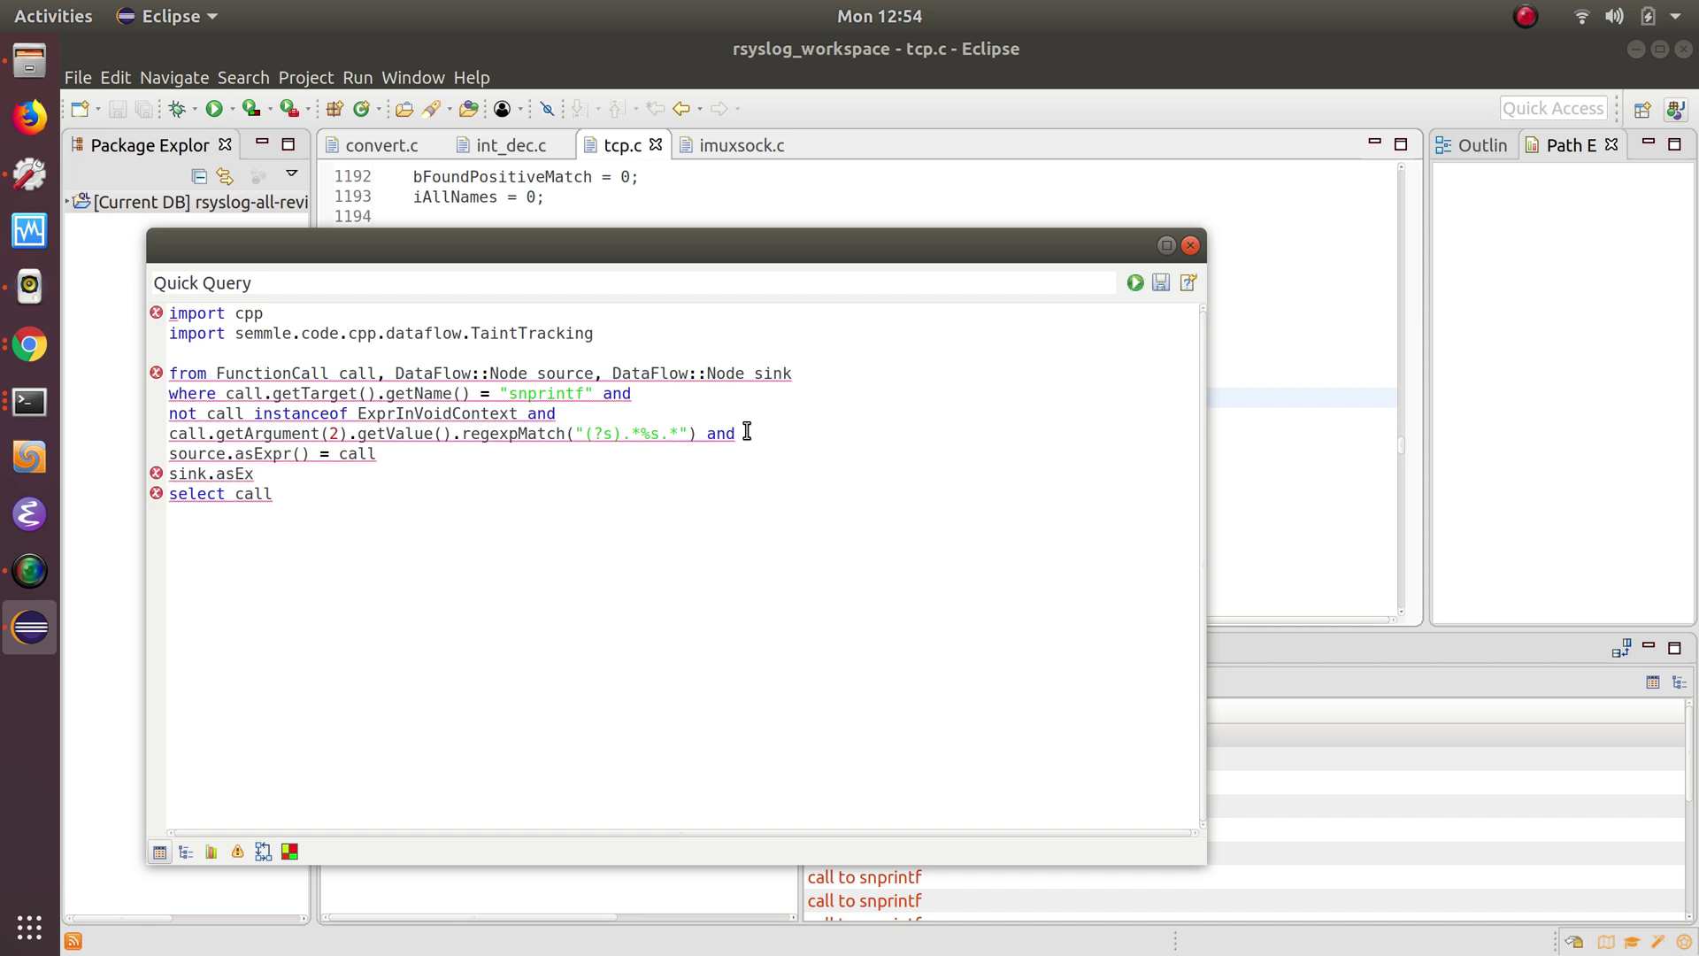
{"action": "type", "text": " and"}
{"action": "type", "text": "pr"}
{"action": "key", "text": "Return"}
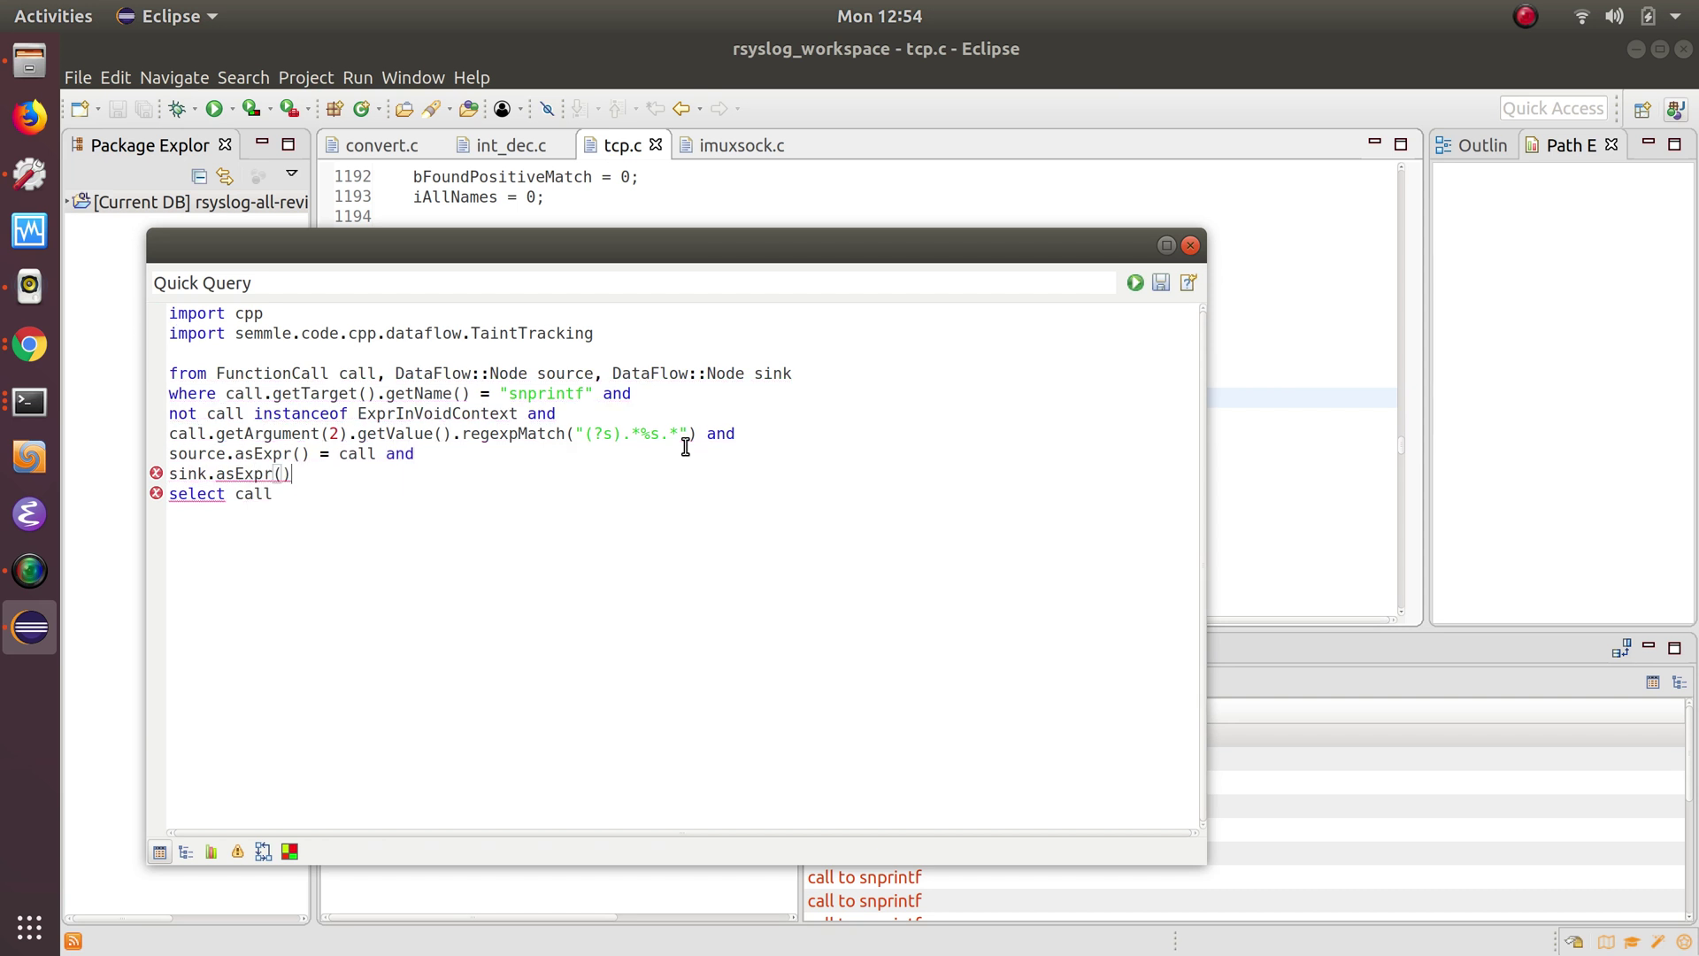
{"action": "key", "text": "Right"}
{"action": "type", "text": "call.get"}
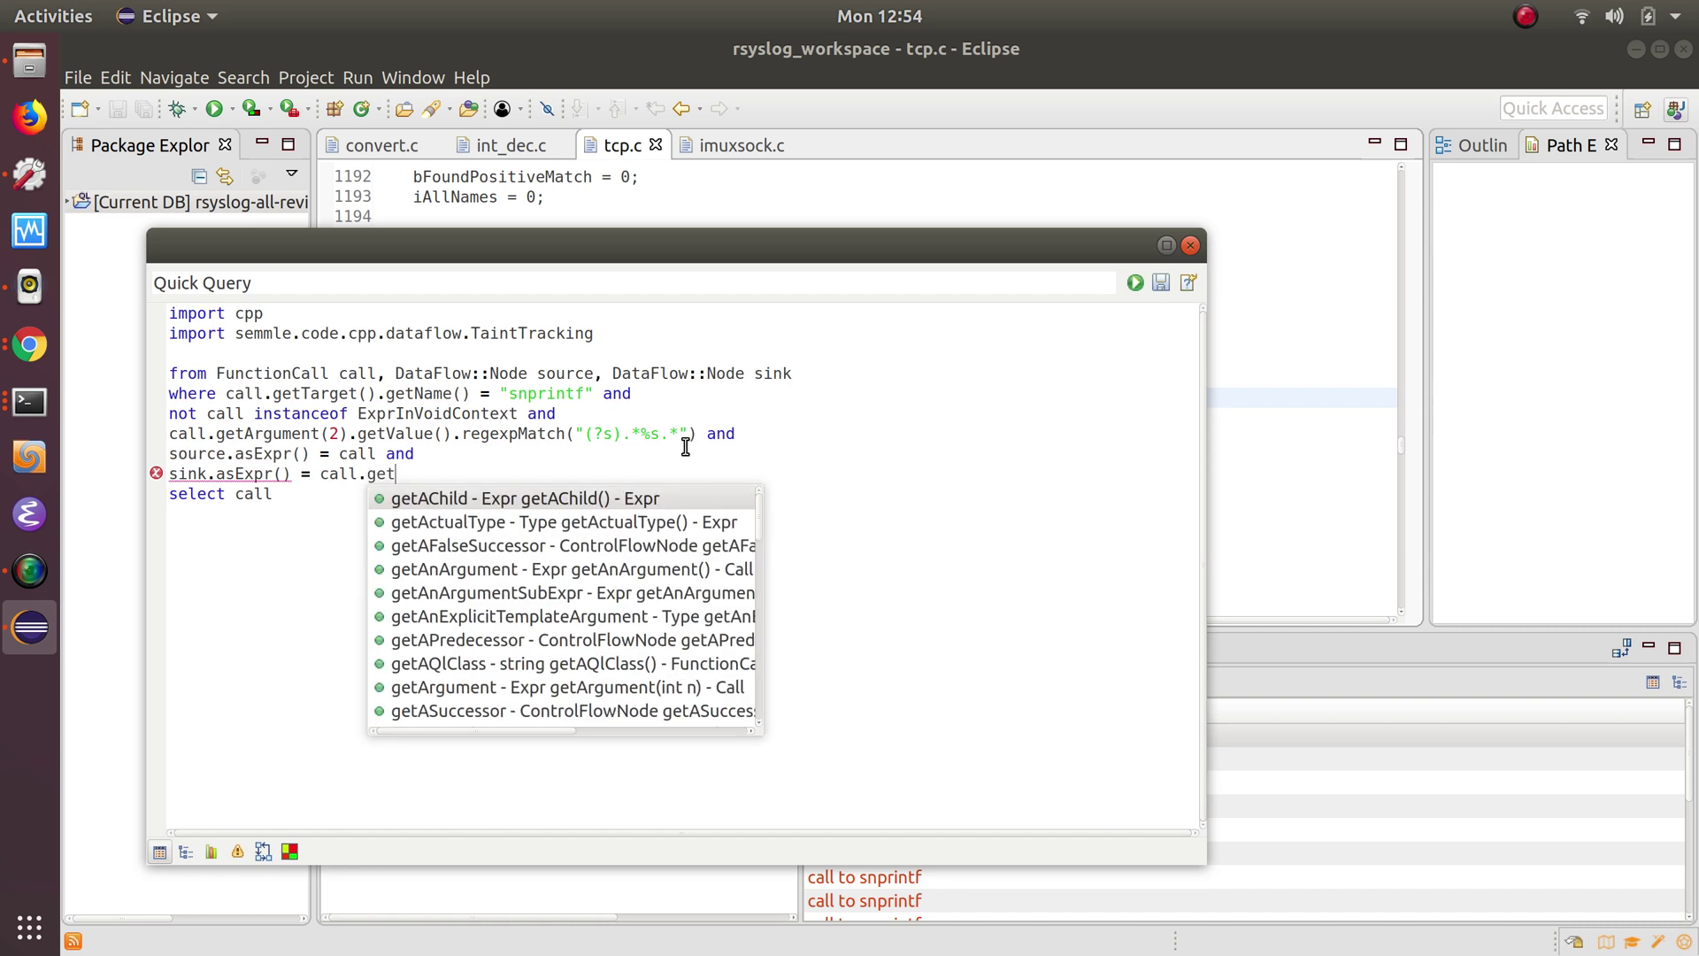
{"action": "type", "text": "Ar"}
{"action": "key", "text": "Return"}
{"action": "type", "text": "1"}
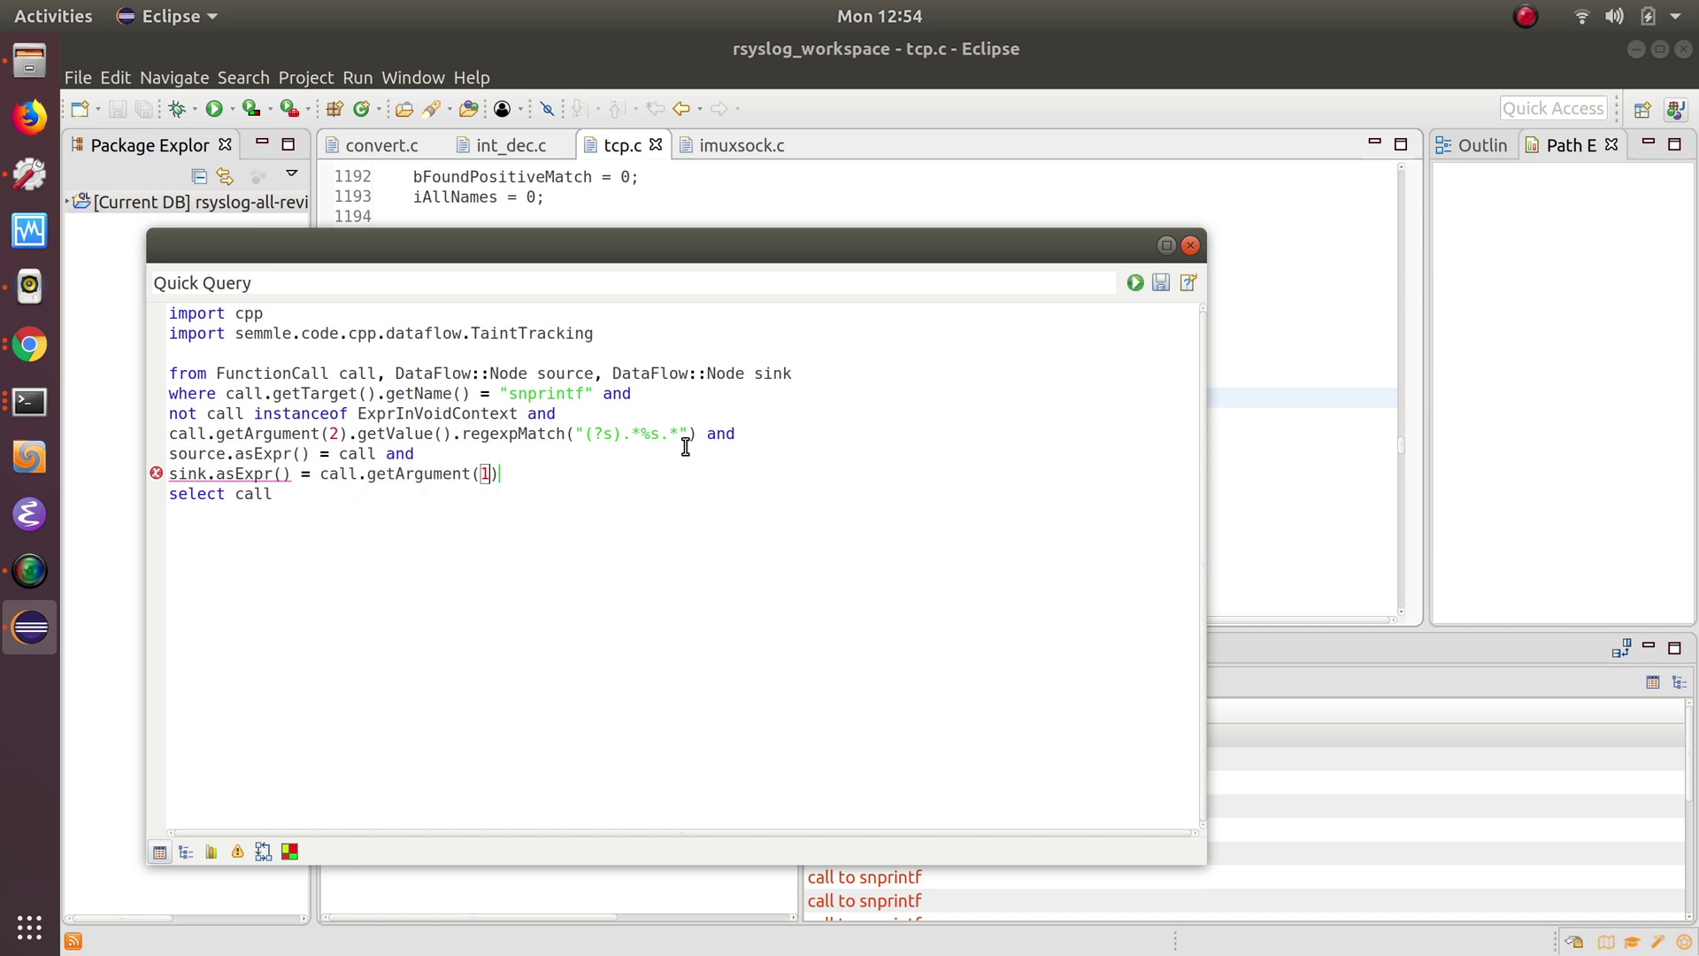
{"action": "left_click", "coordinate": [501, 502]}
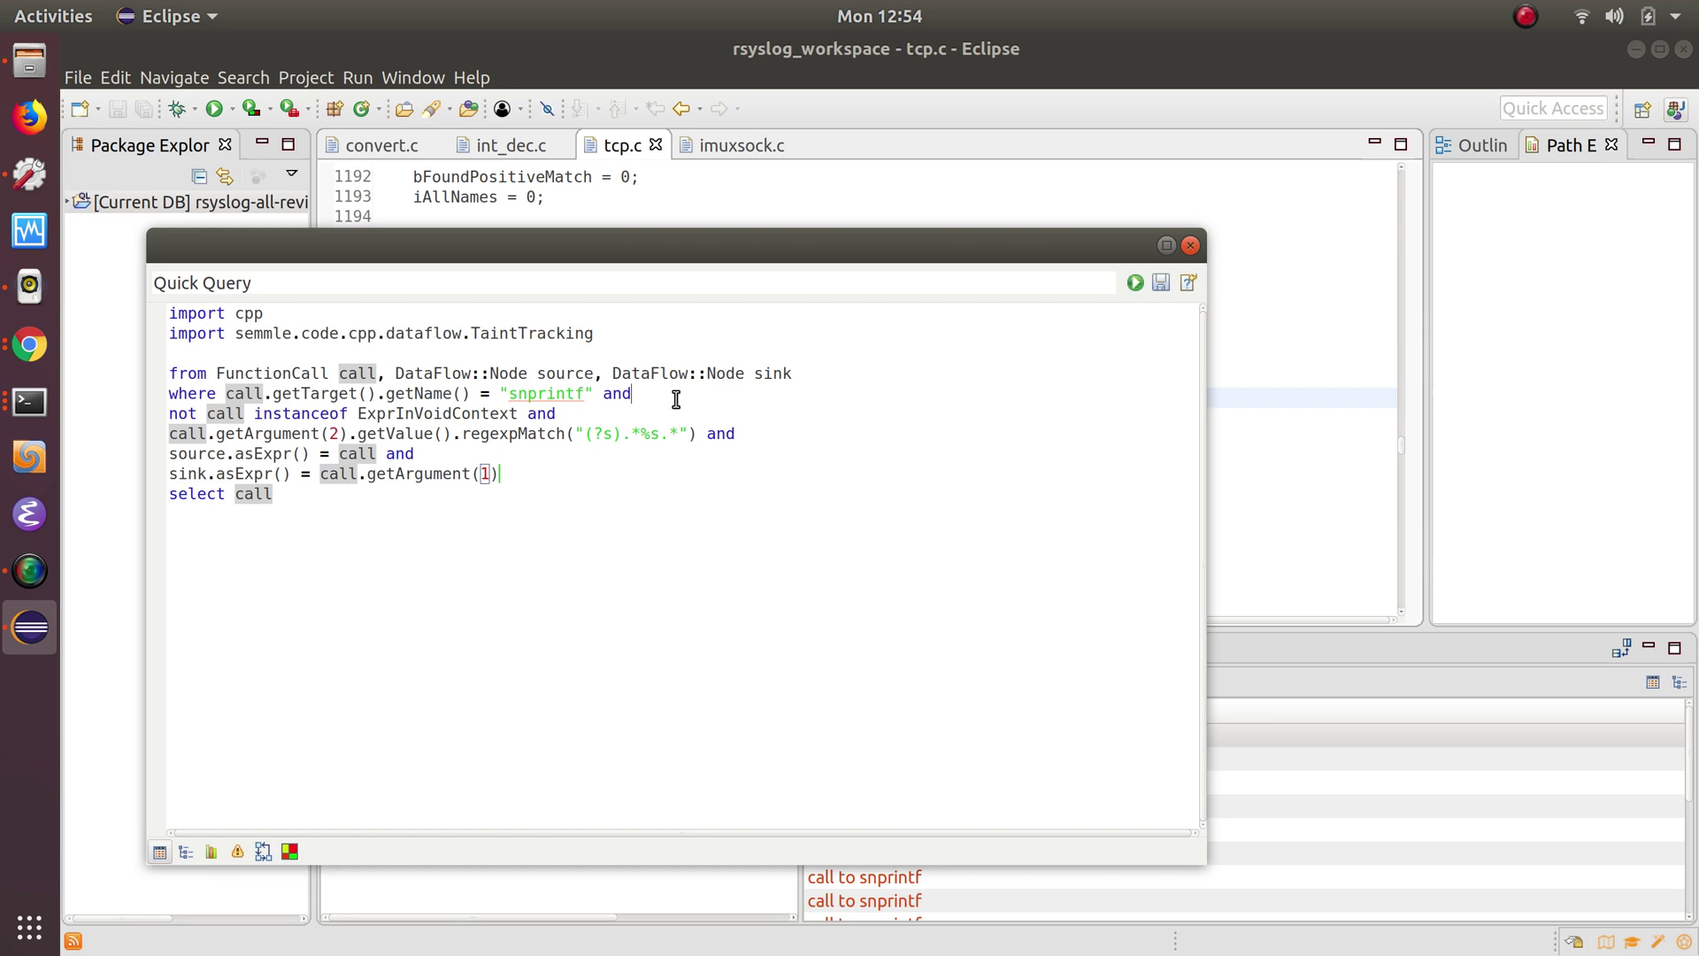
- Delete the 'not call instanceof ExprInVoidContext' line and start a new condition after the sink
{"action": "left_click_drag", "start_coordinate": [675, 395], "coordinate": [675, 412]}
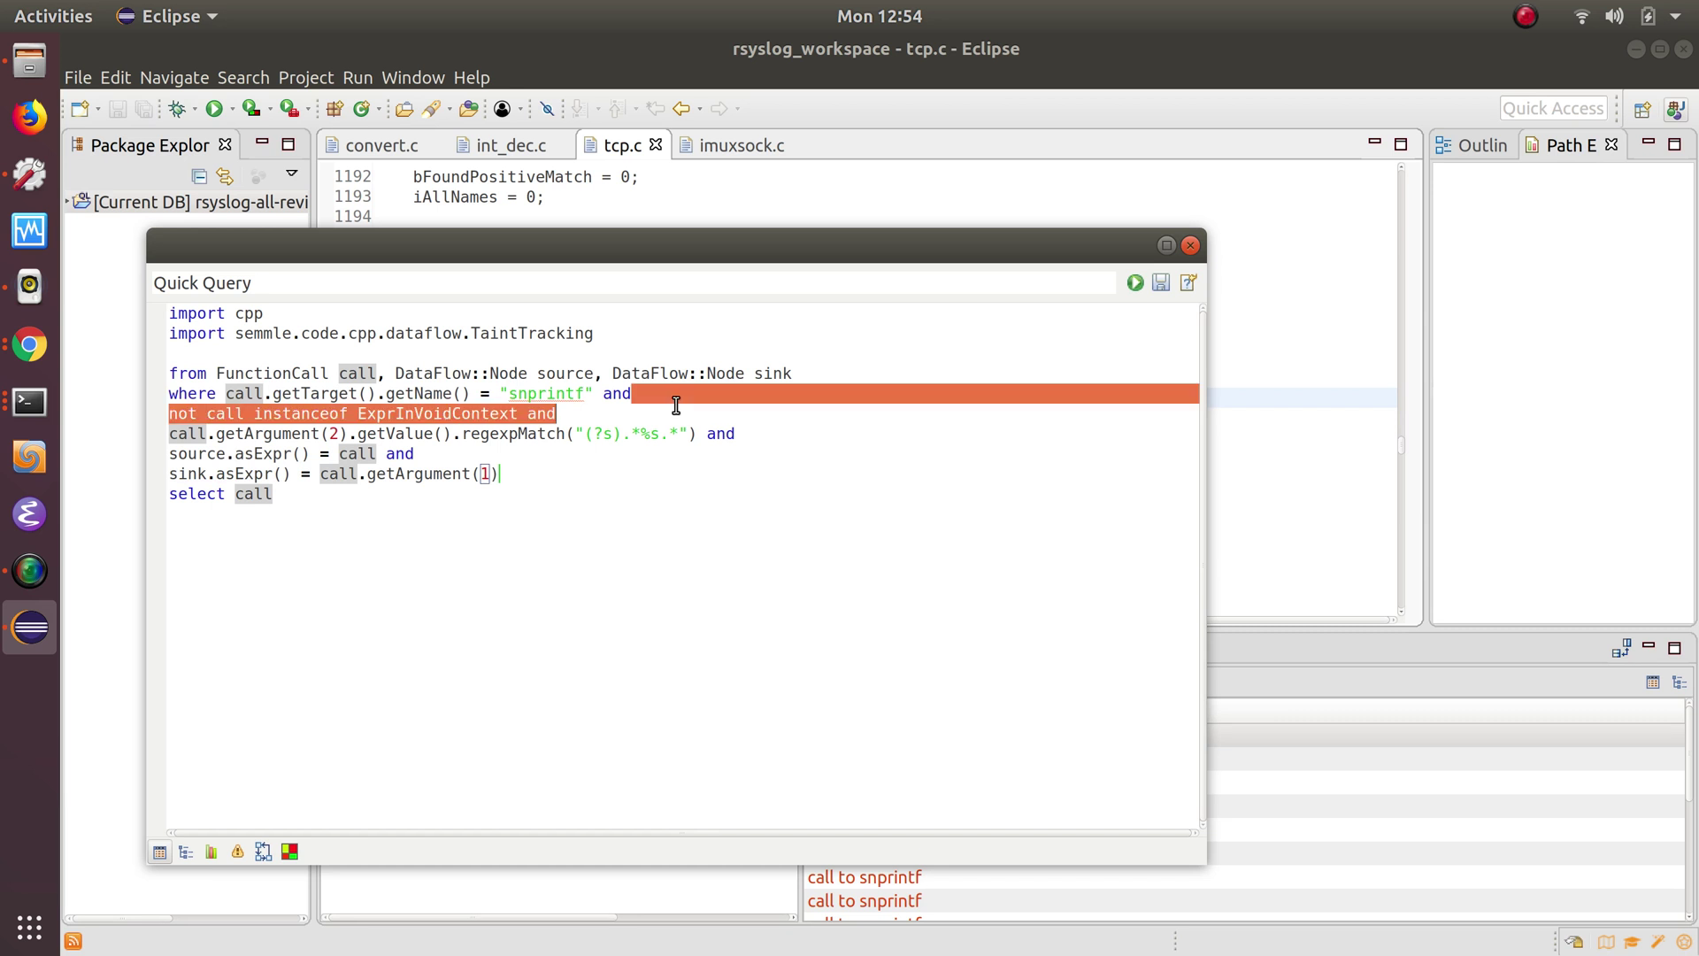
{"action": "key", "text": "Delete"}
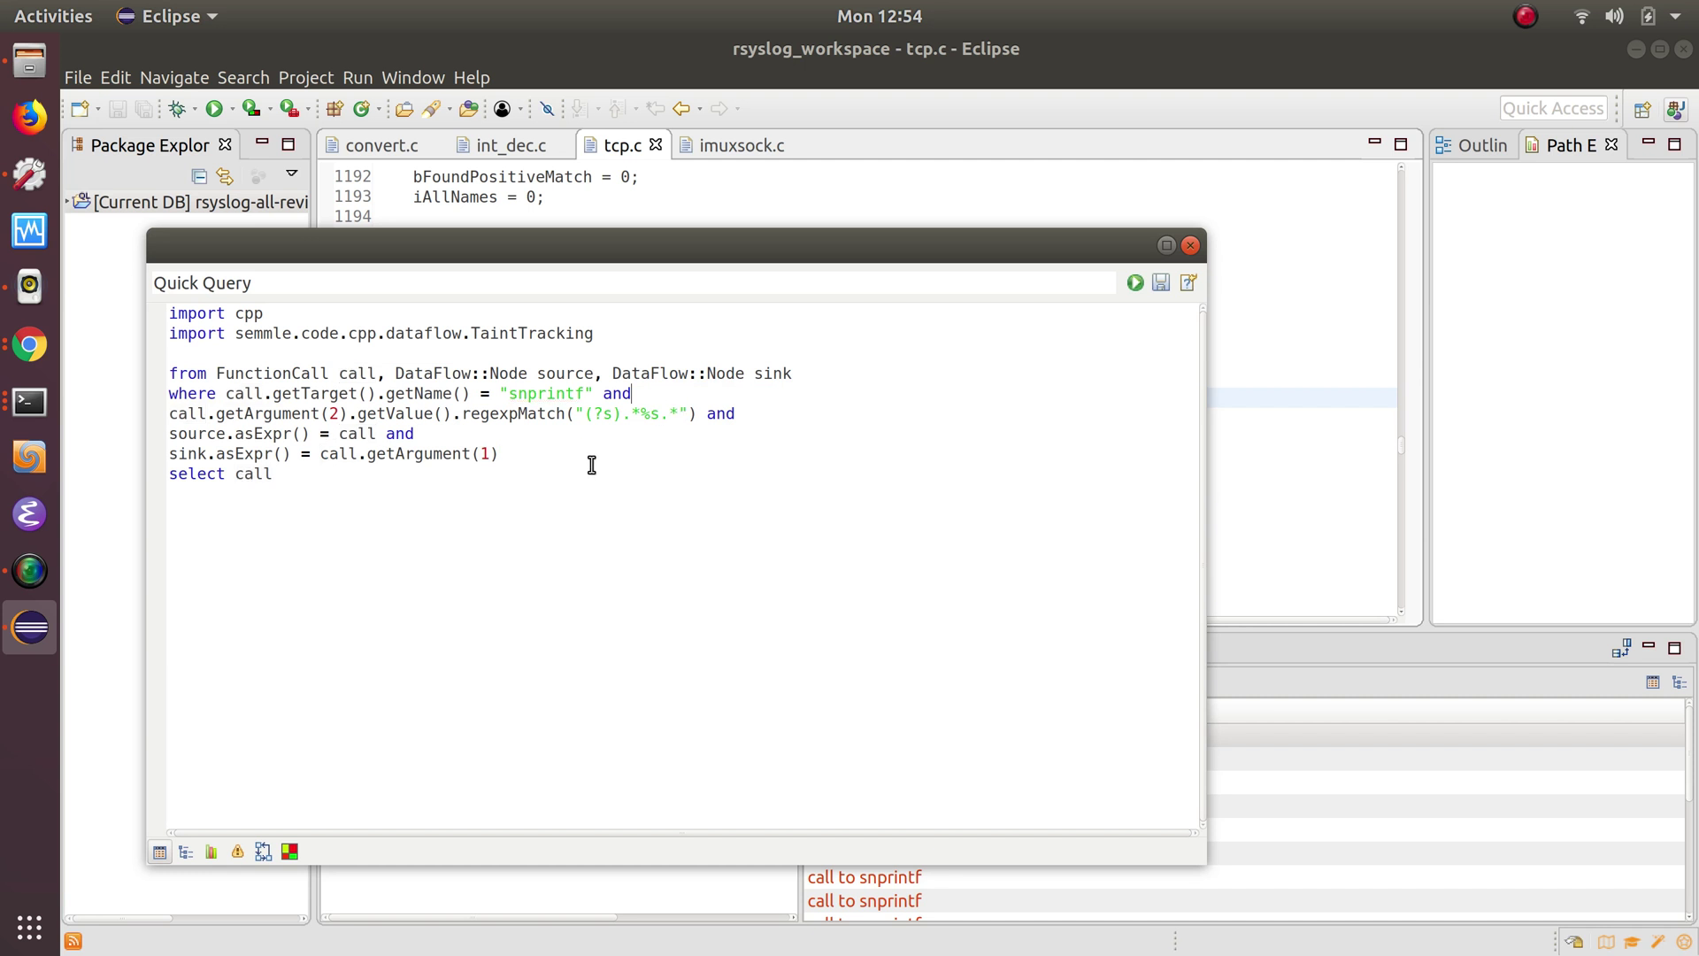
{"action": "type", "text": " a"}
{"action": "type", "text": "nd"}
{"action": "key", "text": "Return"}
{"action": "type", "text": "T"}
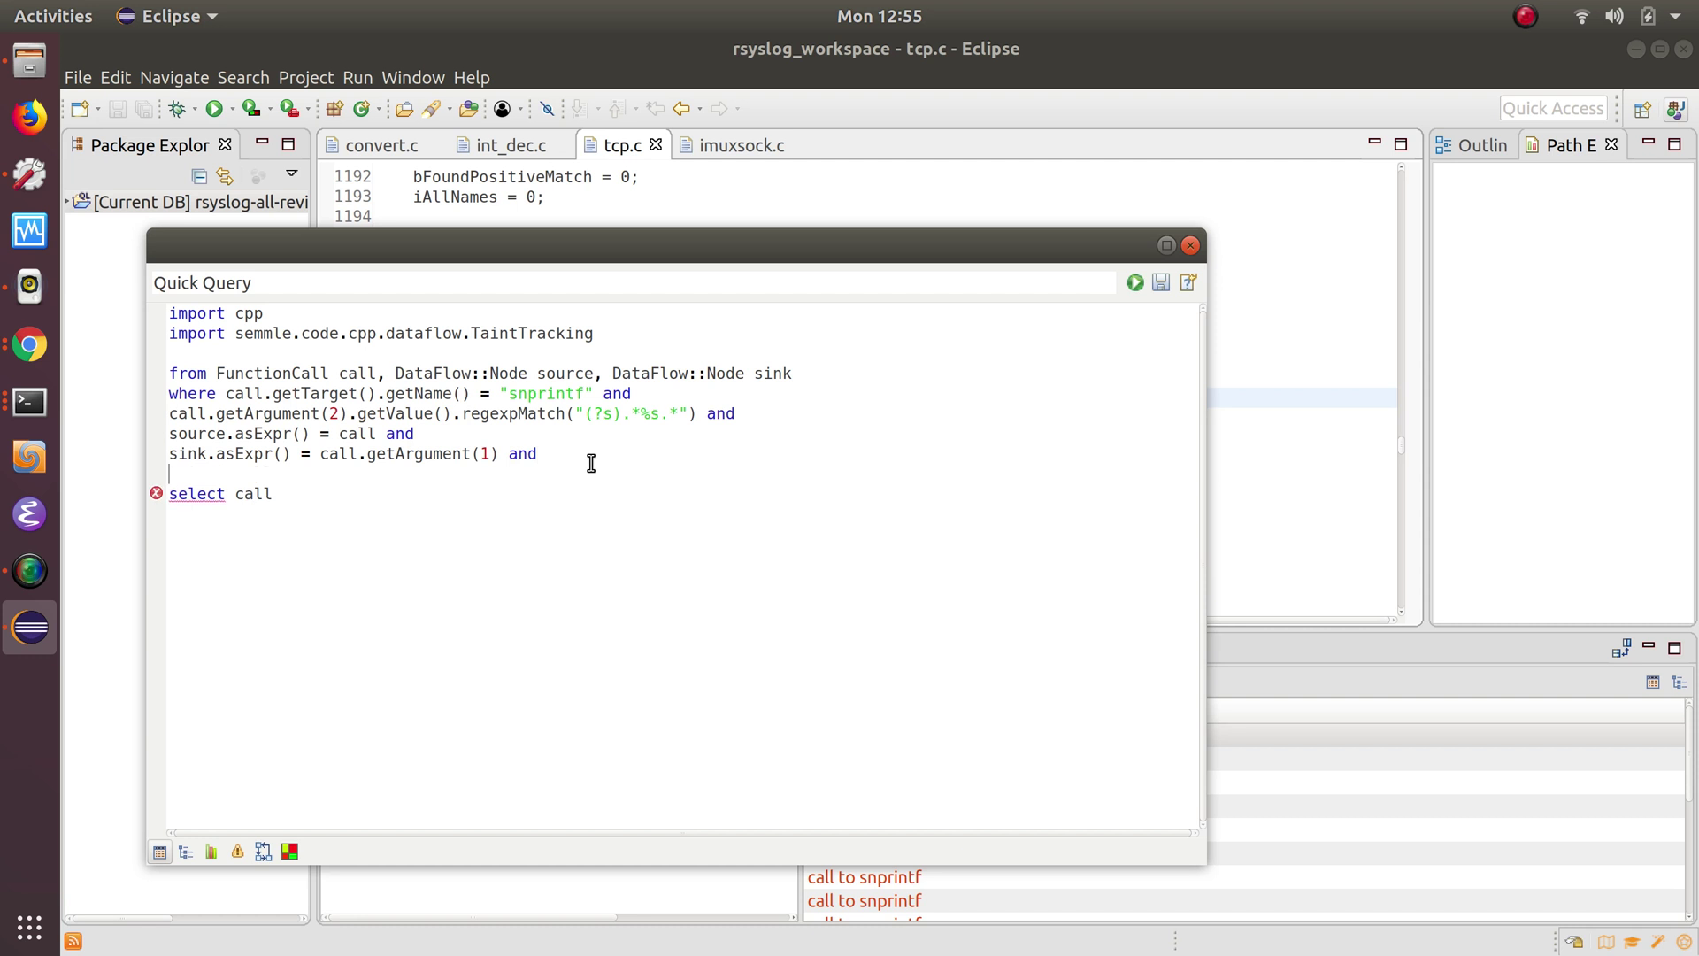
{"action": "type", "text": "aoin"}
- Add the condition TaintTracking::localTaint(source, sink) to the where clause
{"action": "key", "text": "BackSpace"}
{"action": "key", "text": "BackSpace"}
{"action": "key", "text": "BackSpace"}
{"action": "type", "text": "intTr"}
{"action": "key", "text": "ctrl+space"}
{"action": "key", "text": "Return"}
{"action": "type", "text": "::"}
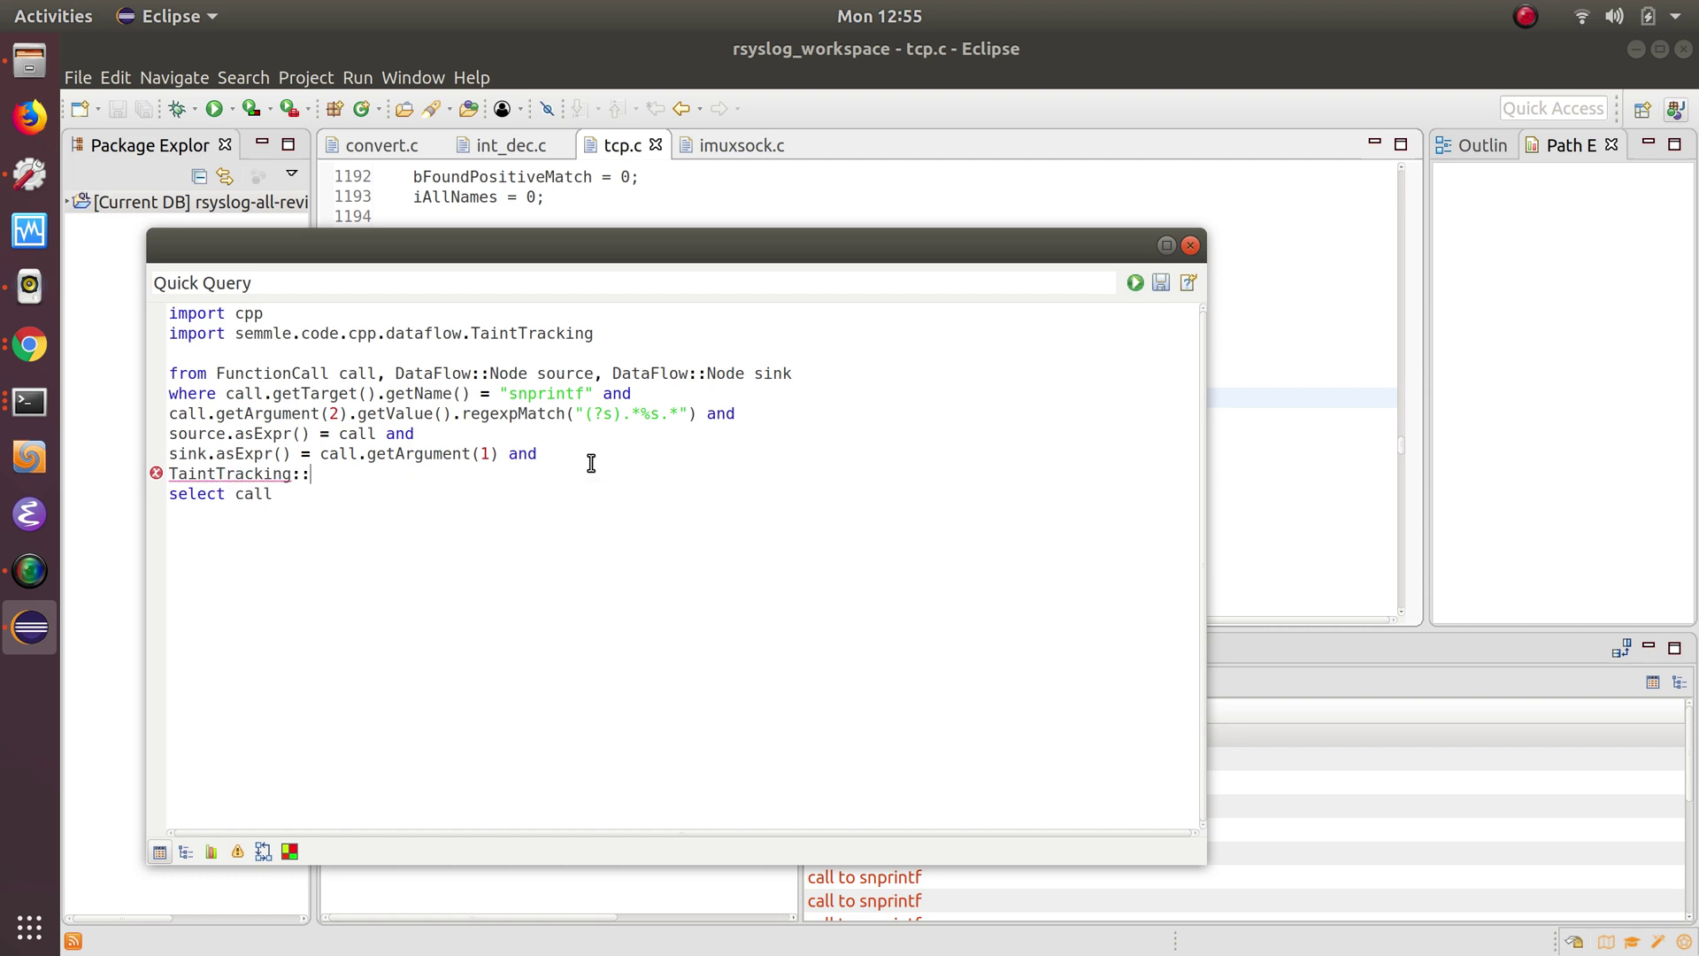
{"action": "type", "text": "localTa"}
{"action": "key", "text": "ctrl+space"}
{"action": "key", "text": "Down"}
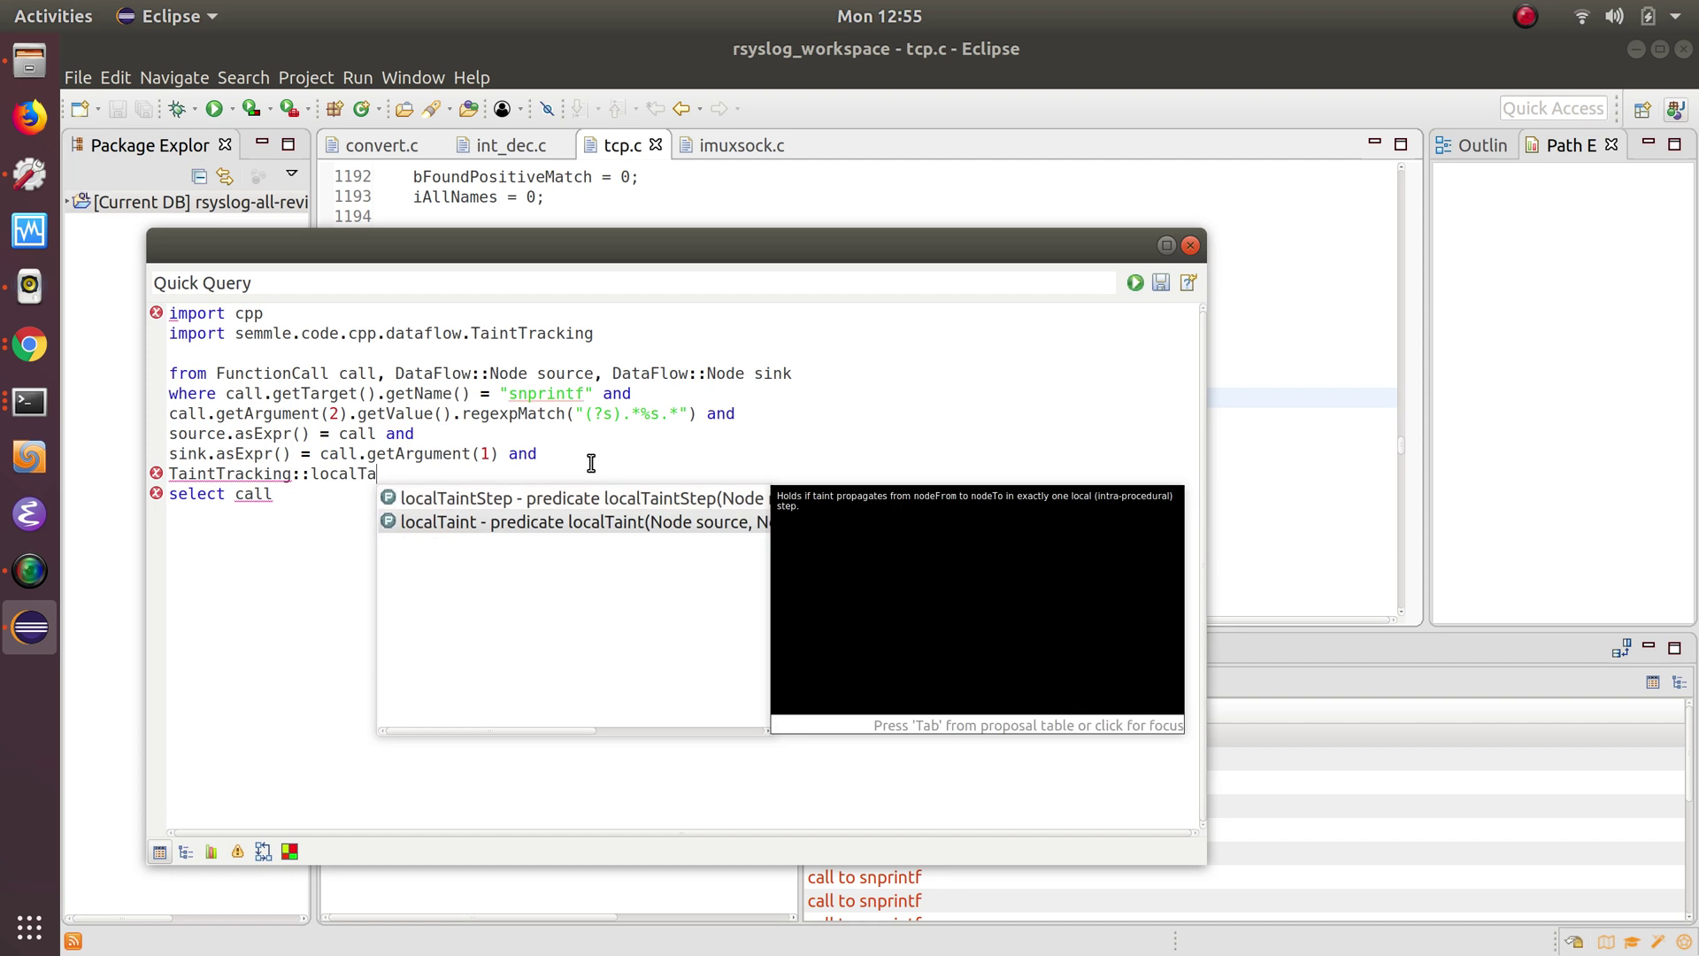
{"action": "key", "text": "Return"}
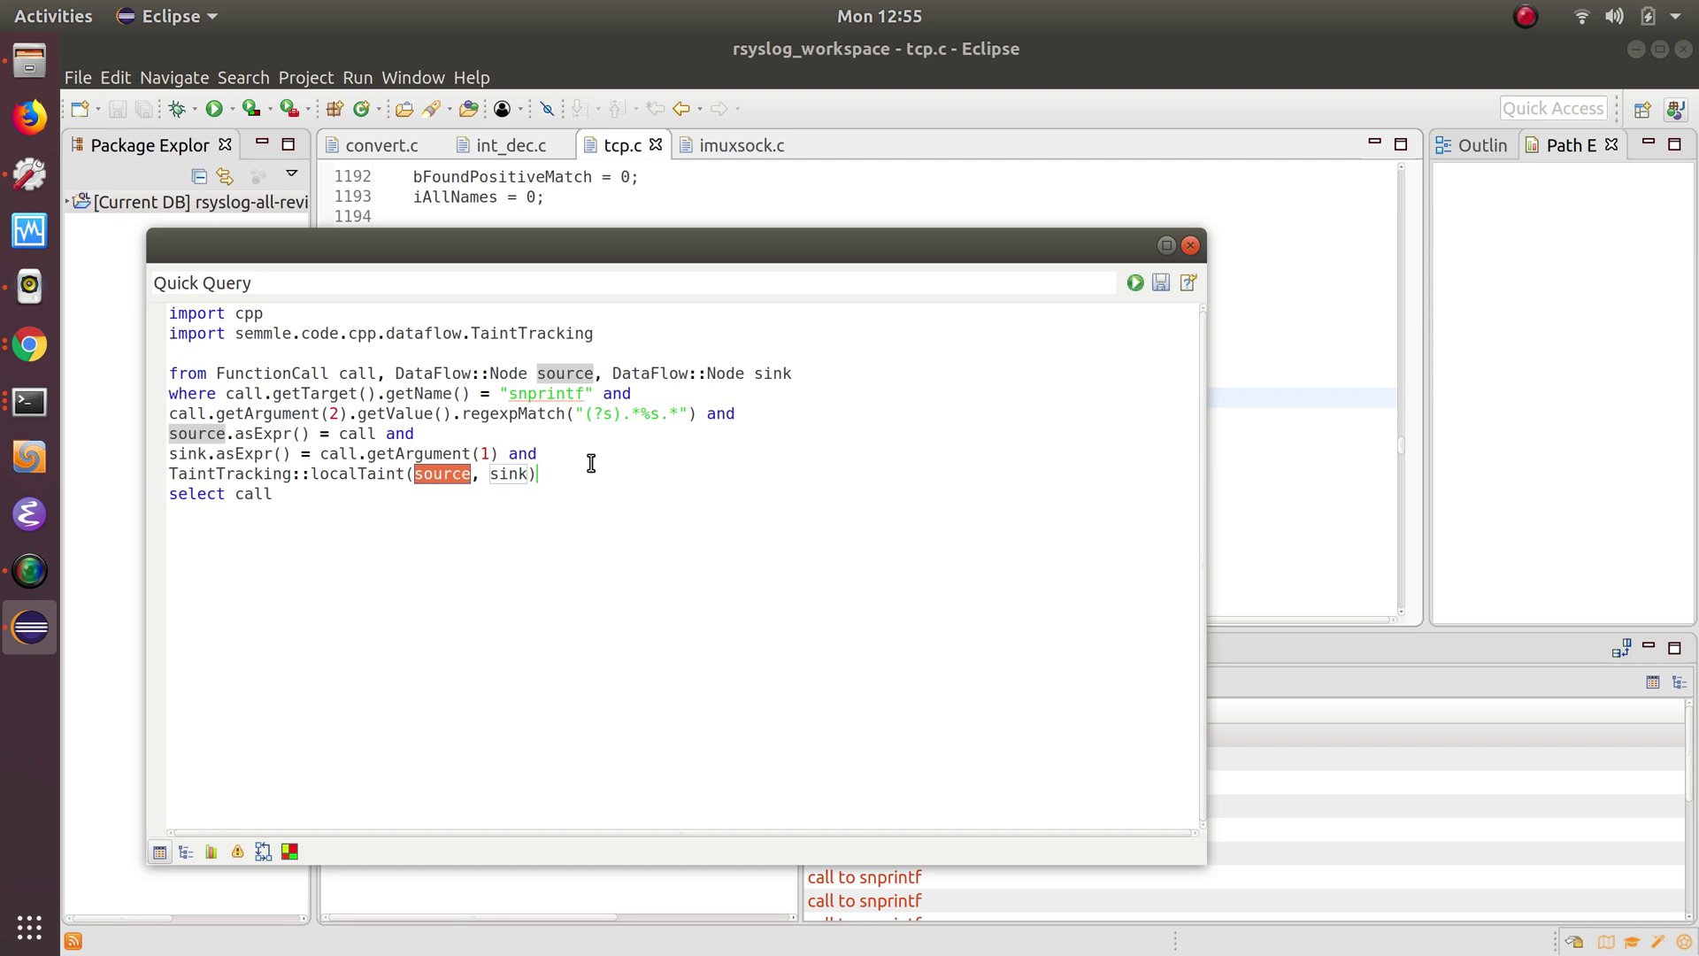
{"action": "key", "text": "Down"}
- Run the query, open its single snprintf result at tcp.c line 1205, and reopen Quick Query
{"action": "left_click", "coordinate": [1138, 283]}
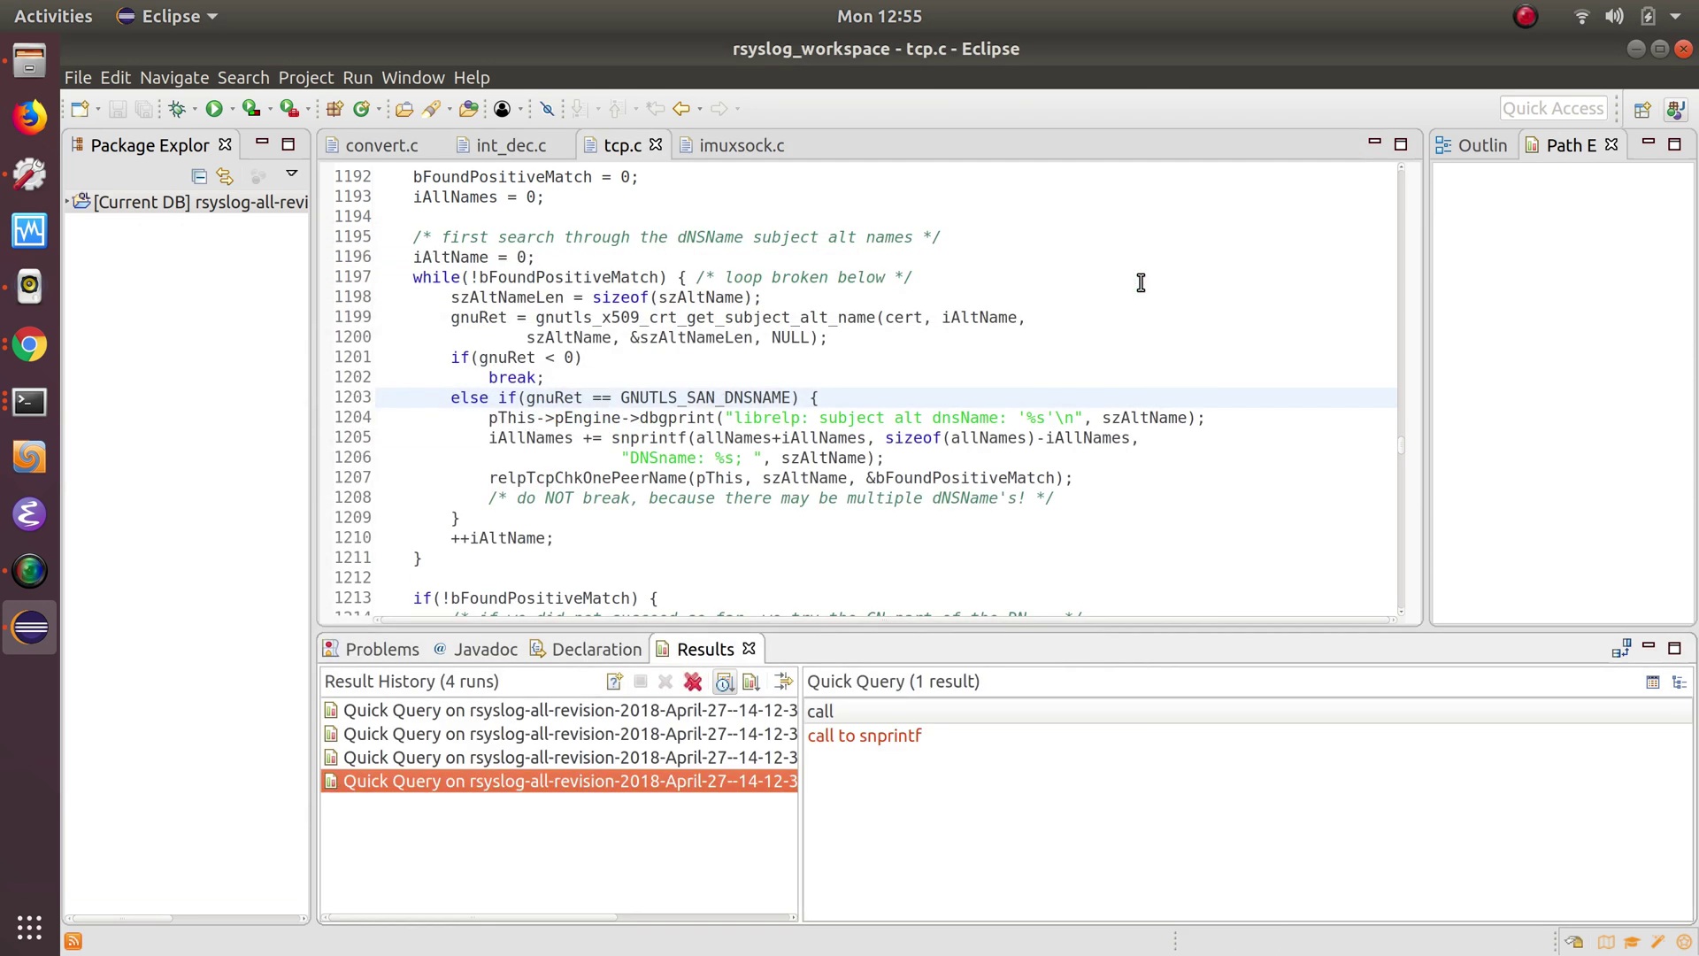
{"action": "left_click", "coordinate": [890, 746]}
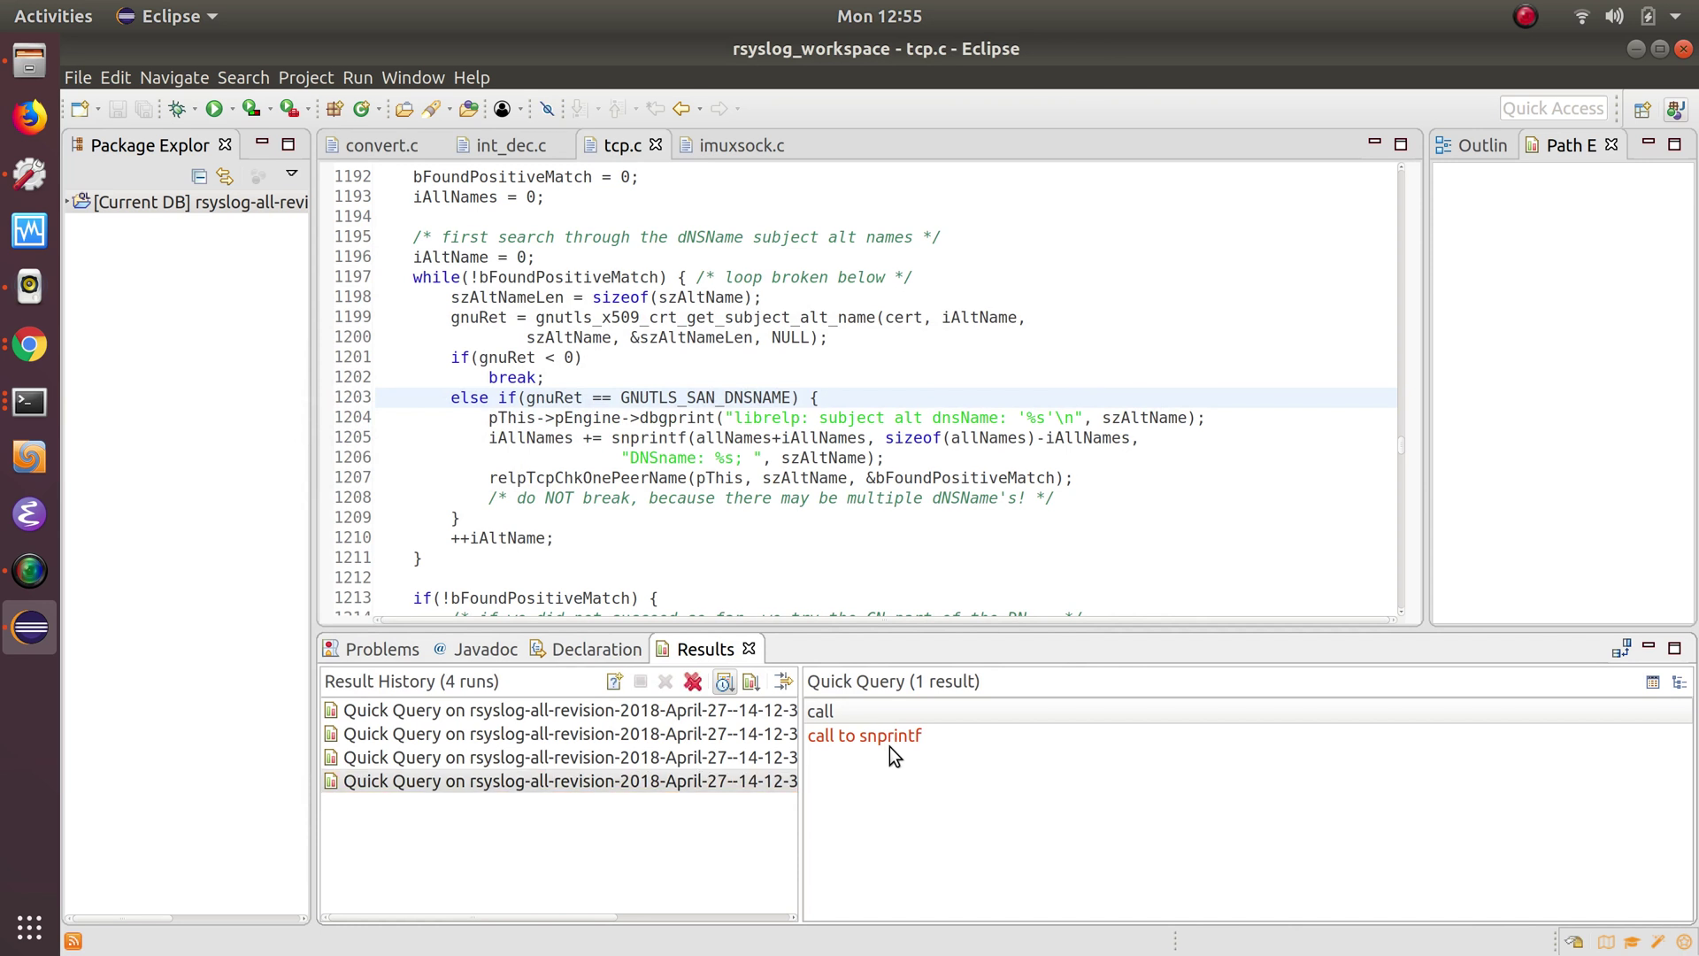
{"action": "double_click", "coordinate": [890, 739]}
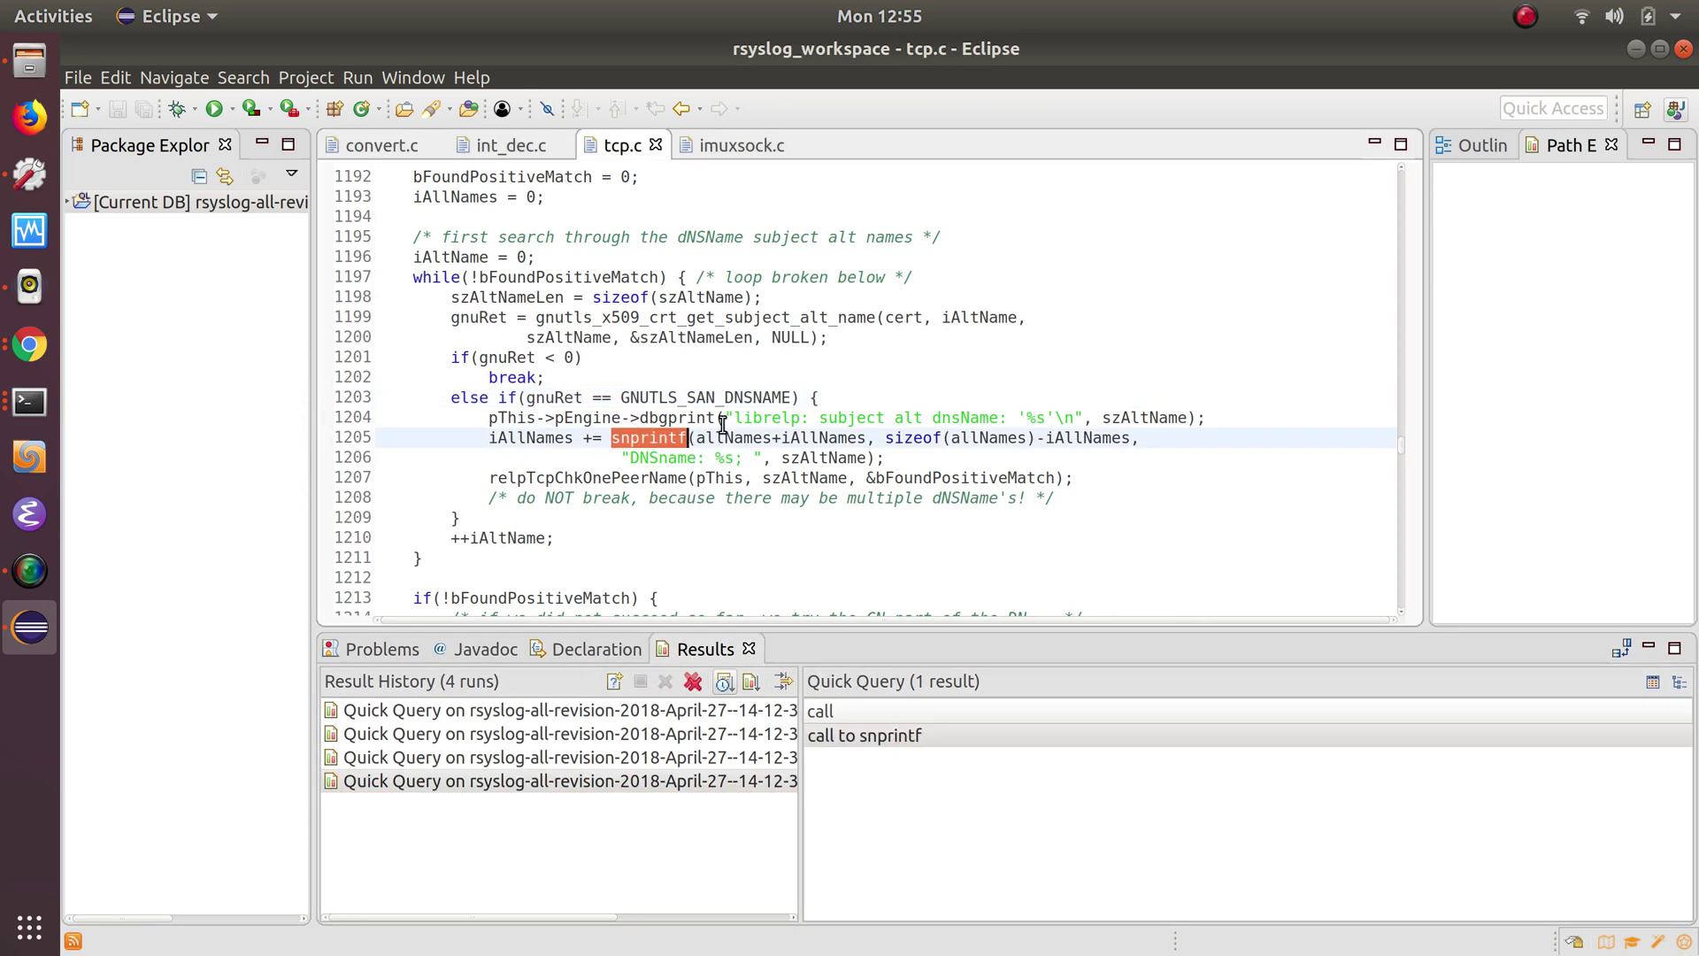
{"action": "left_click", "coordinate": [848, 499]}
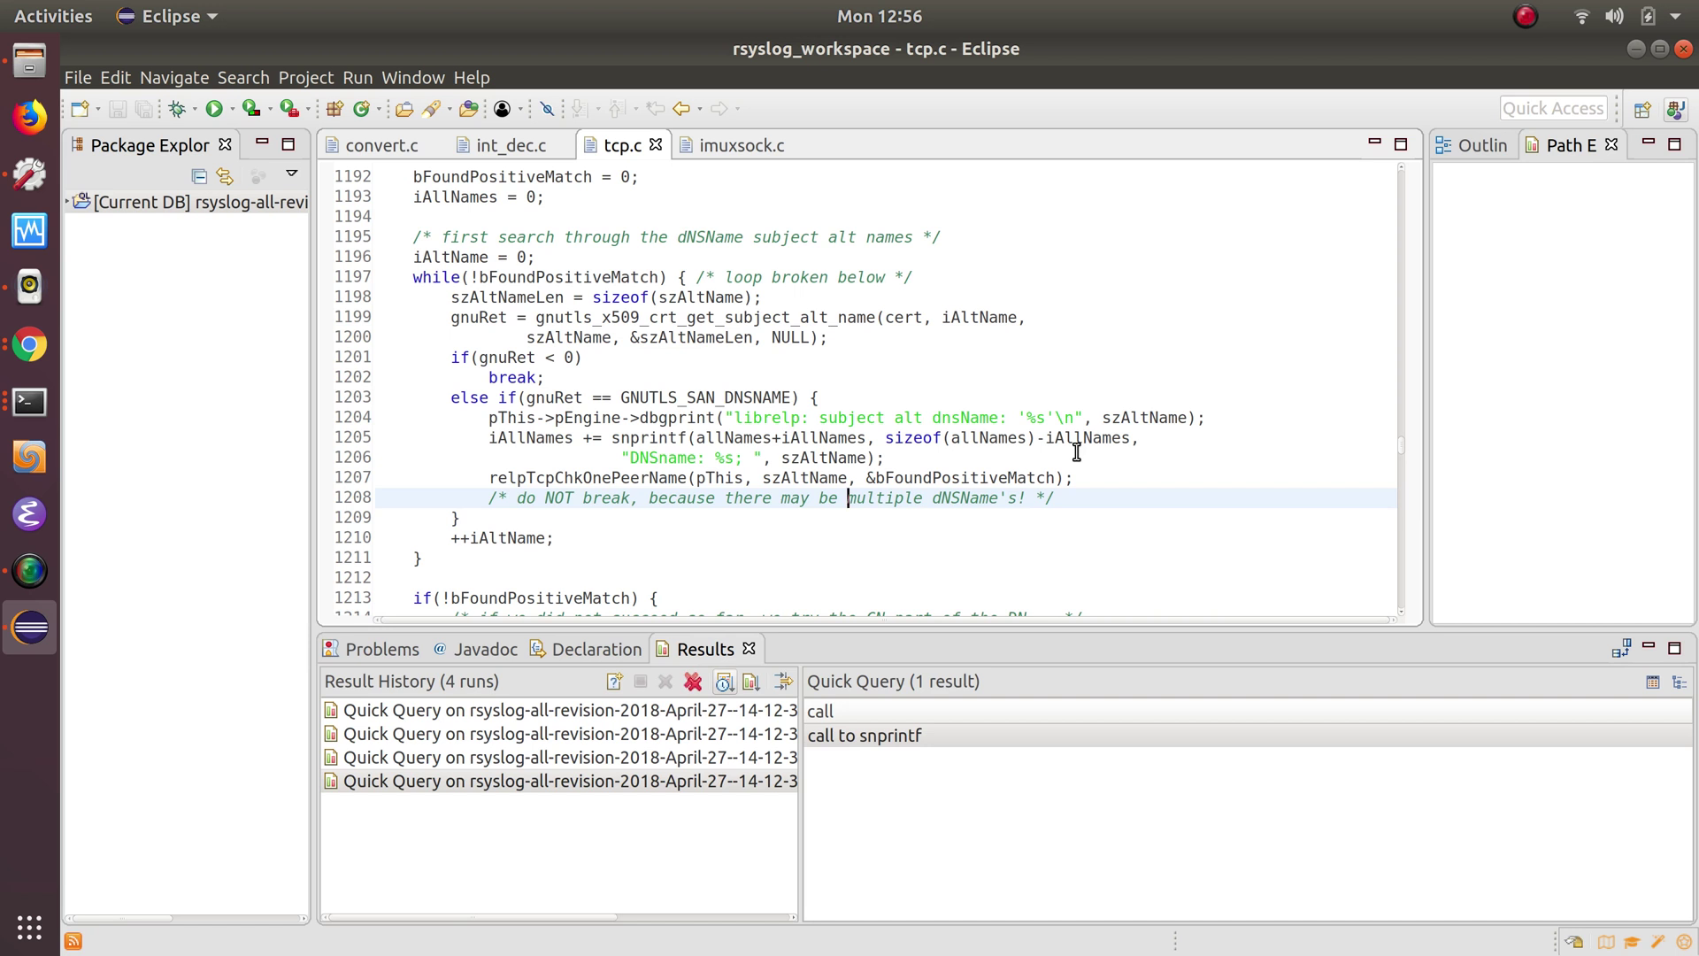
{"action": "key", "text": "ctrl+shift+q"}
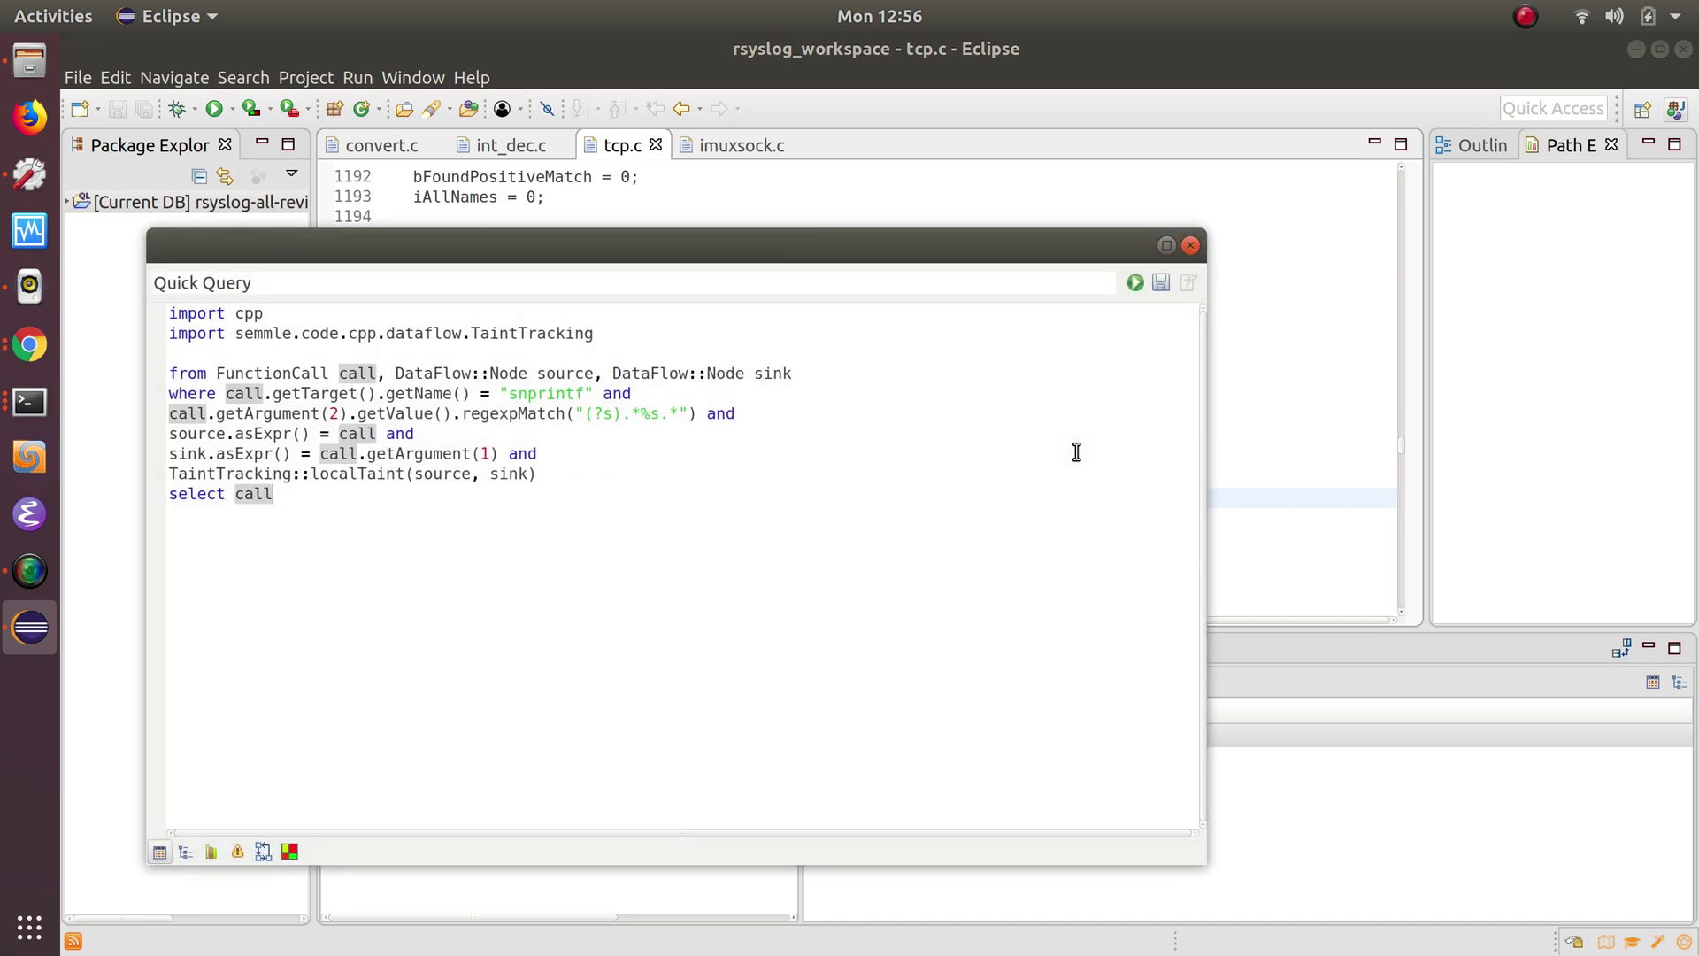
- Add the import semmle.code.cpp.rangeanalysis.SimpleRangeAnalysis below the existing imports
{"action": "left_click", "coordinate": [637, 331]}
{"action": "key", "text": "Return"}
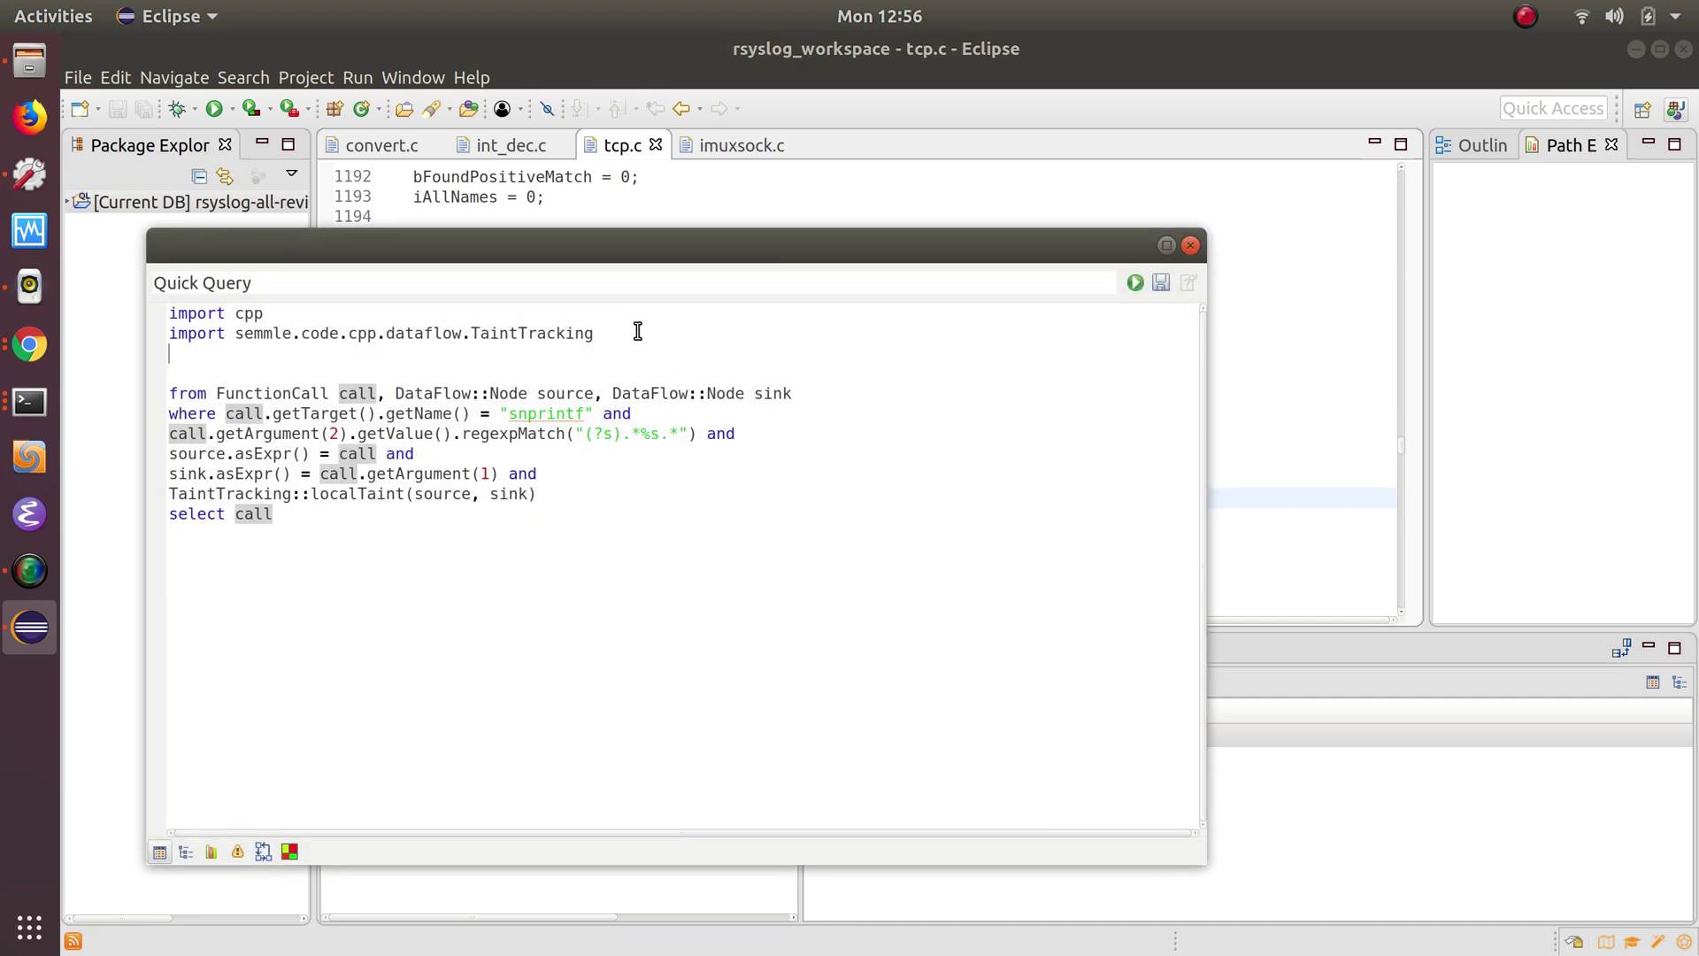
{"action": "type", "text": "import semmle"}
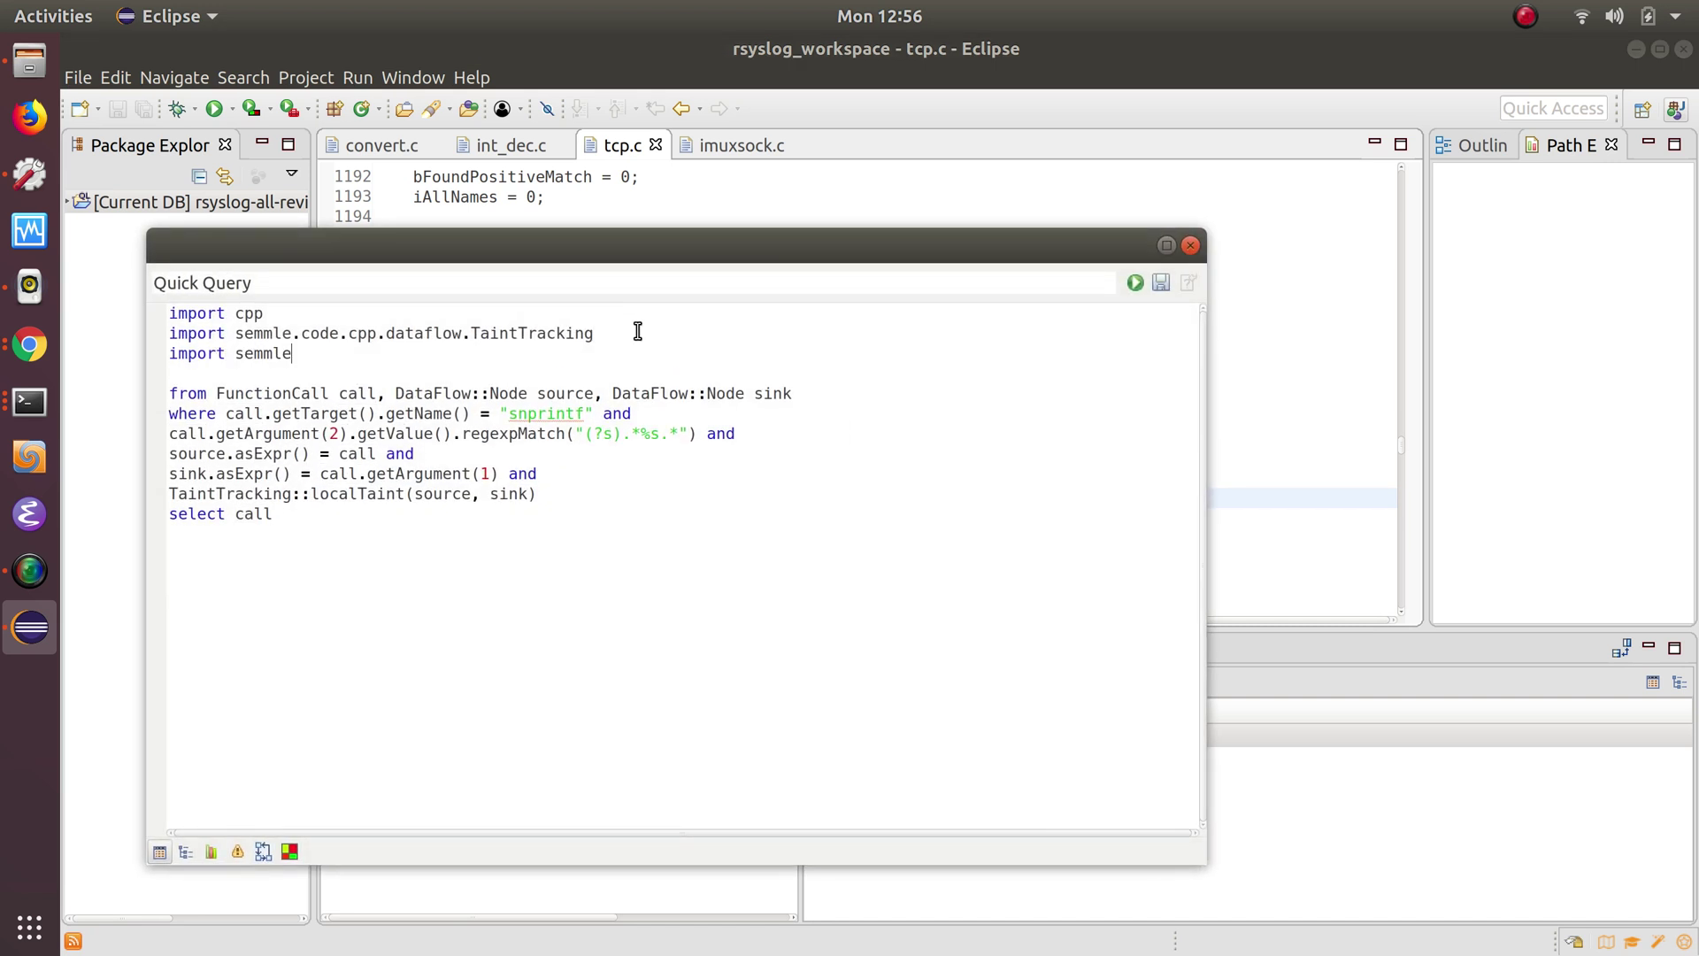
{"action": "type", "text": ".cod"}
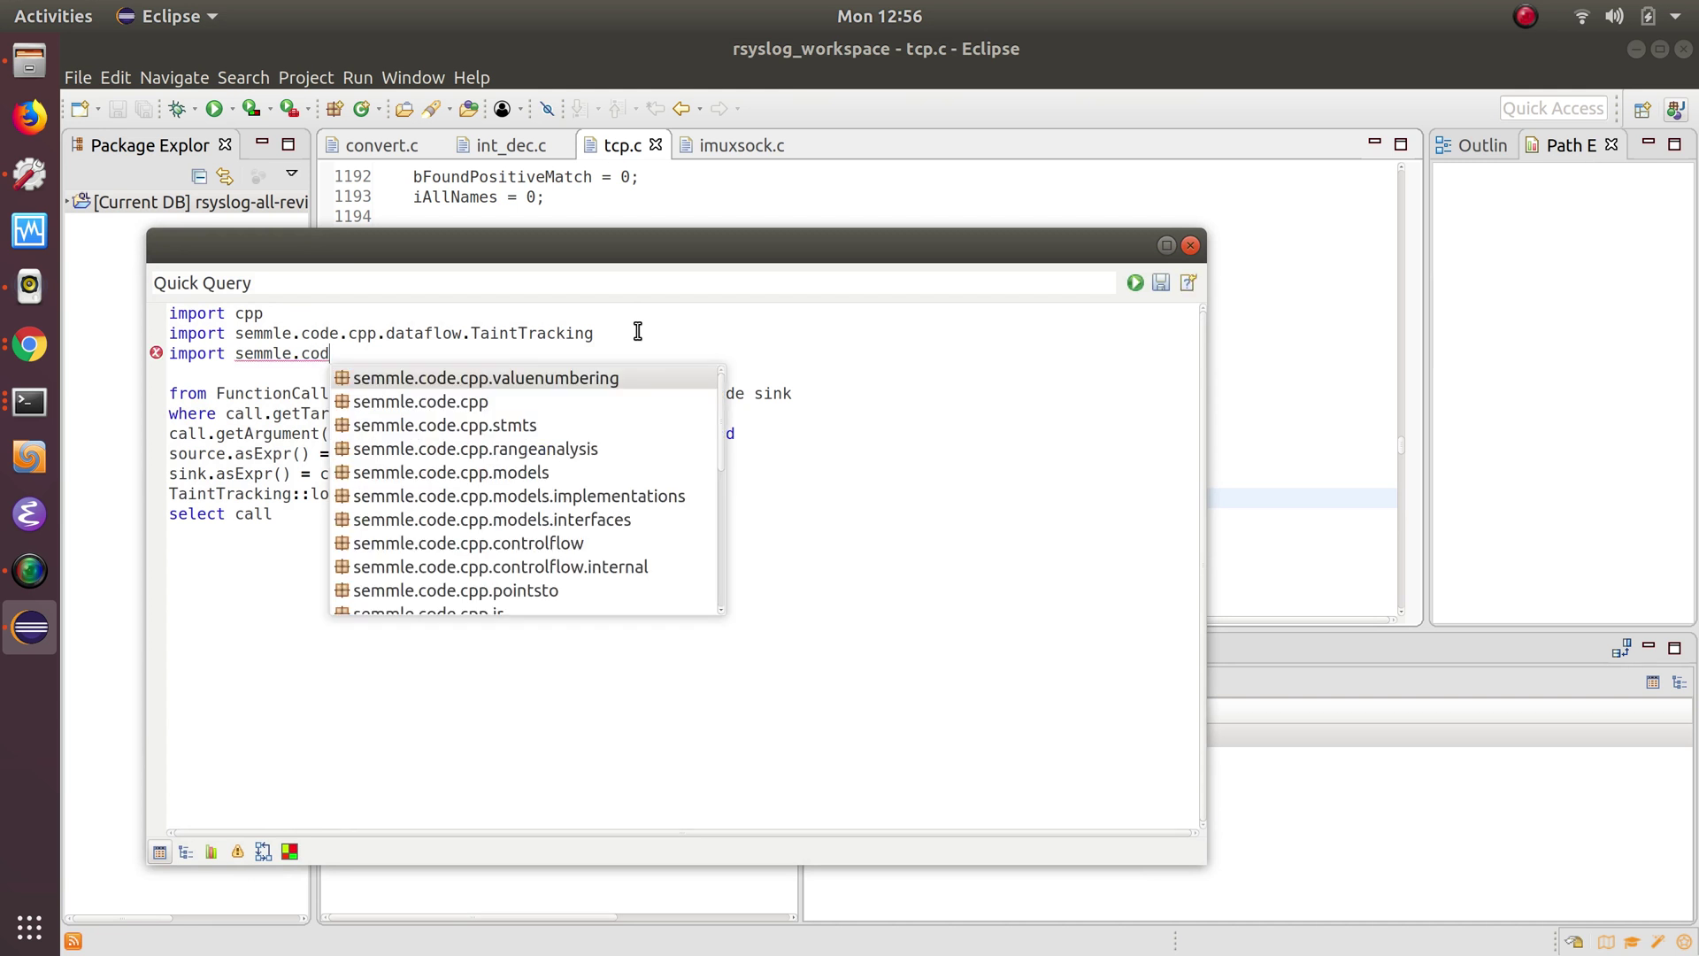
{"action": "key", "text": "Down"}
{"action": "key", "text": "Down"}
{"action": "key", "text": "Down"}
{"action": "key", "text": "Return"}
{"action": "type", "text": ".Si"}
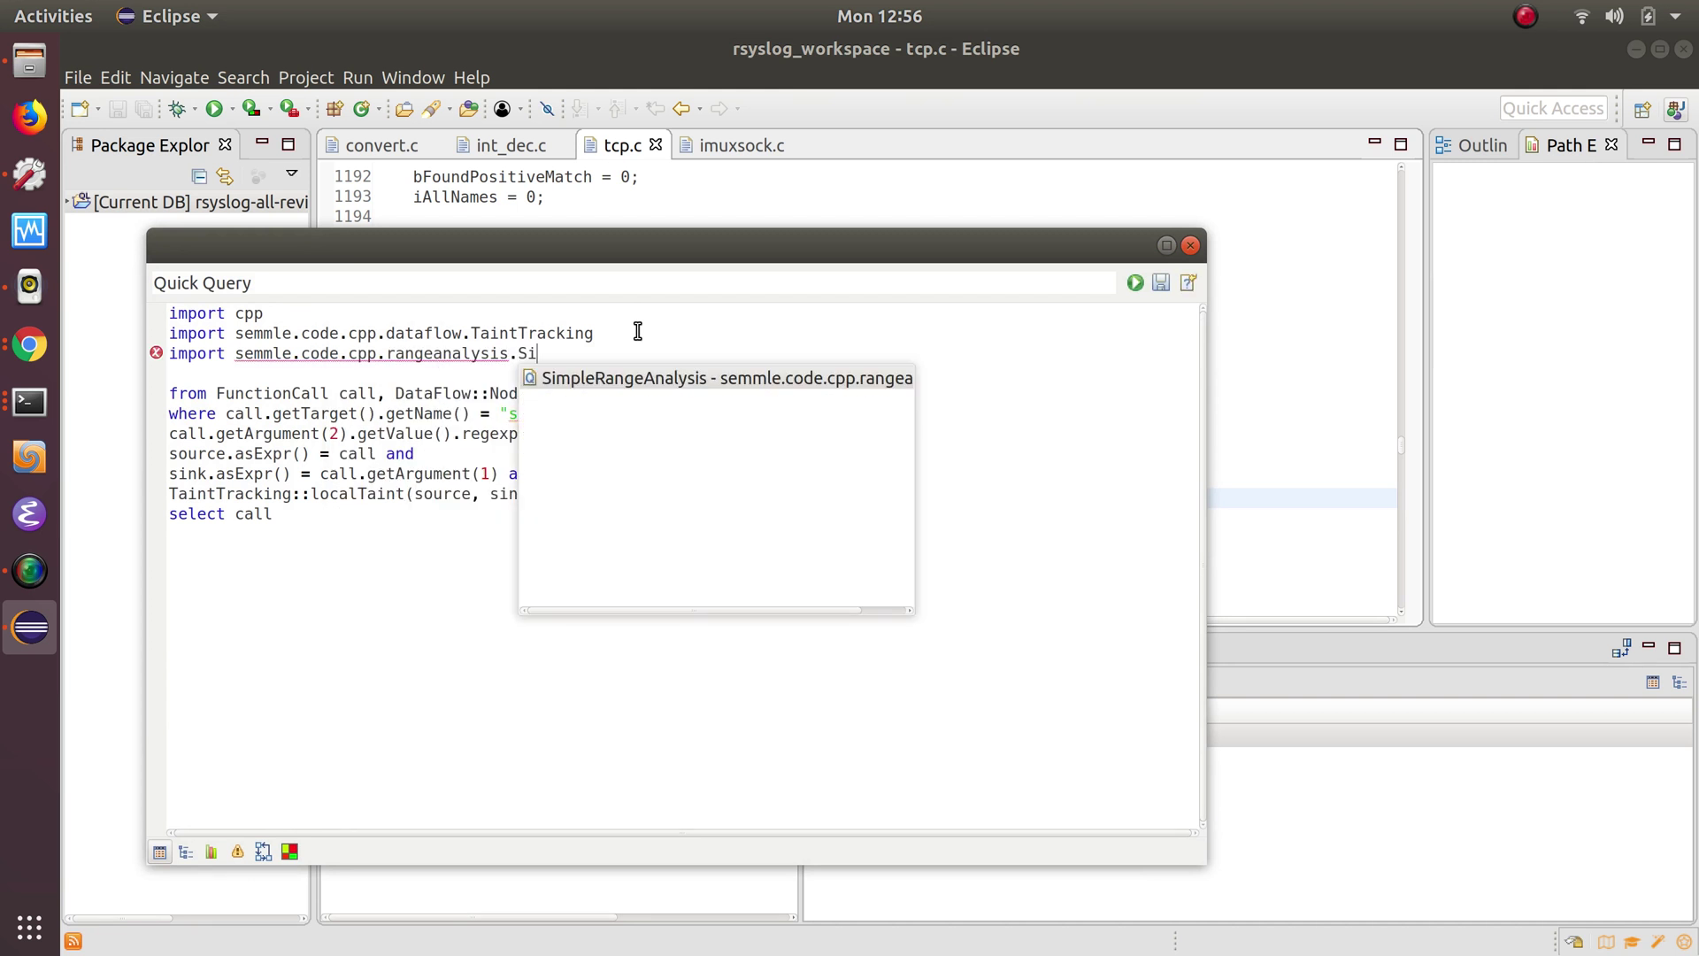
{"action": "key", "text": "Return"}
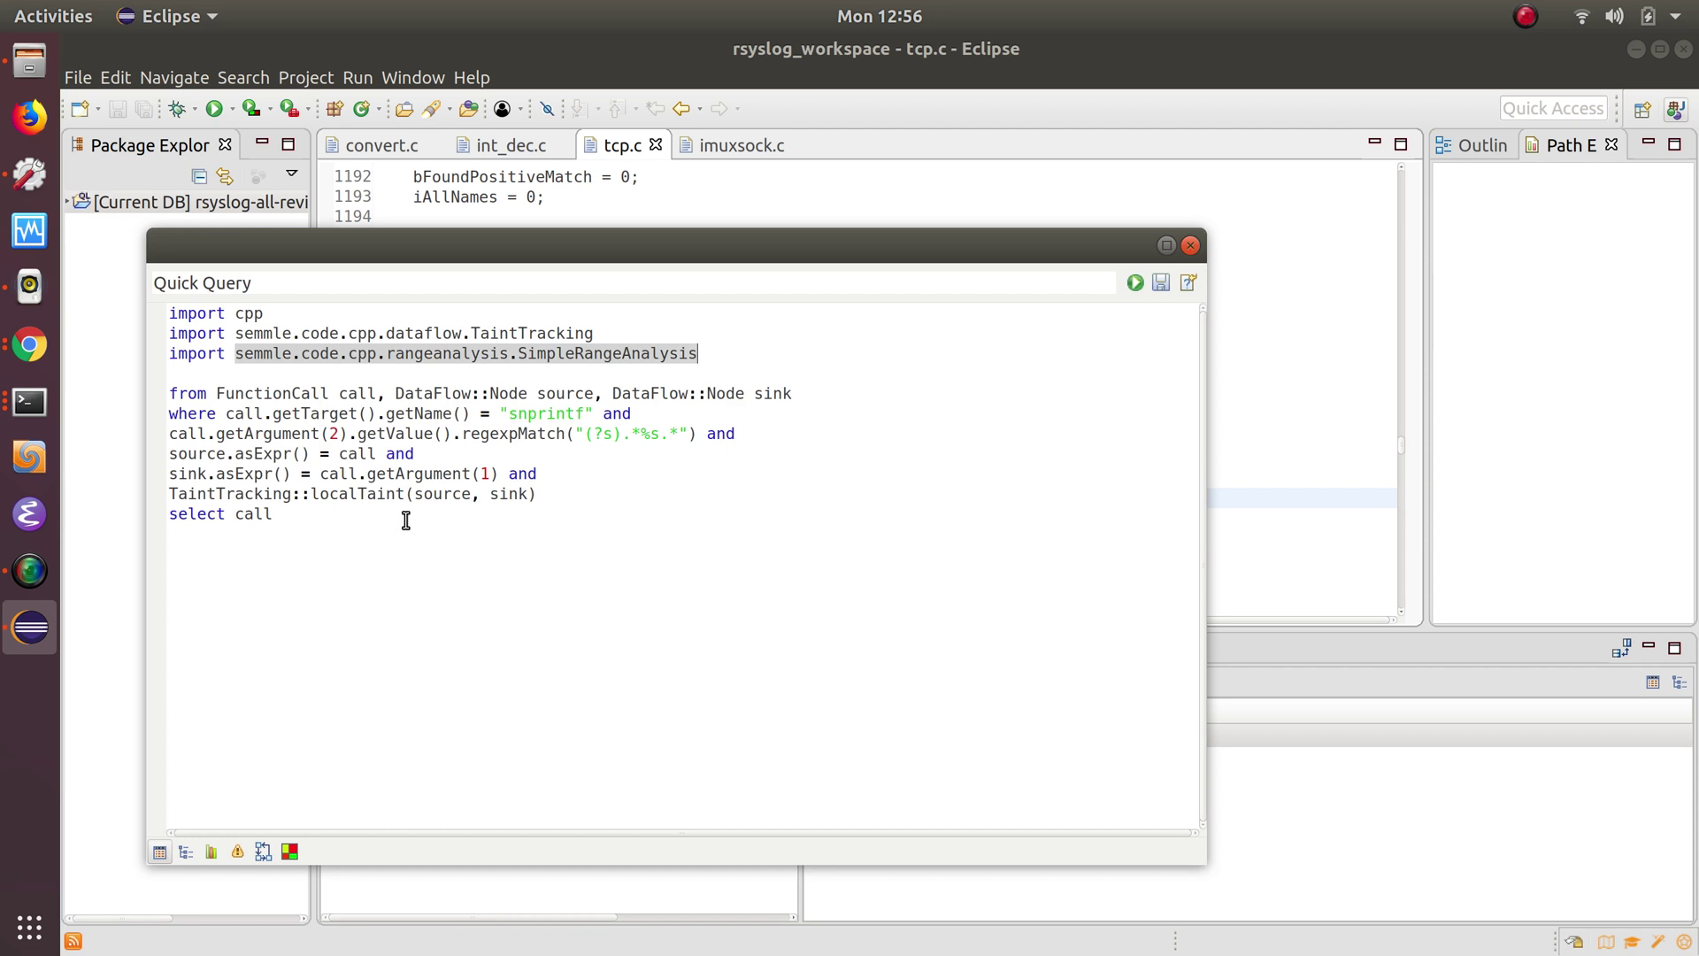
{"action": "type", "text": ", "}
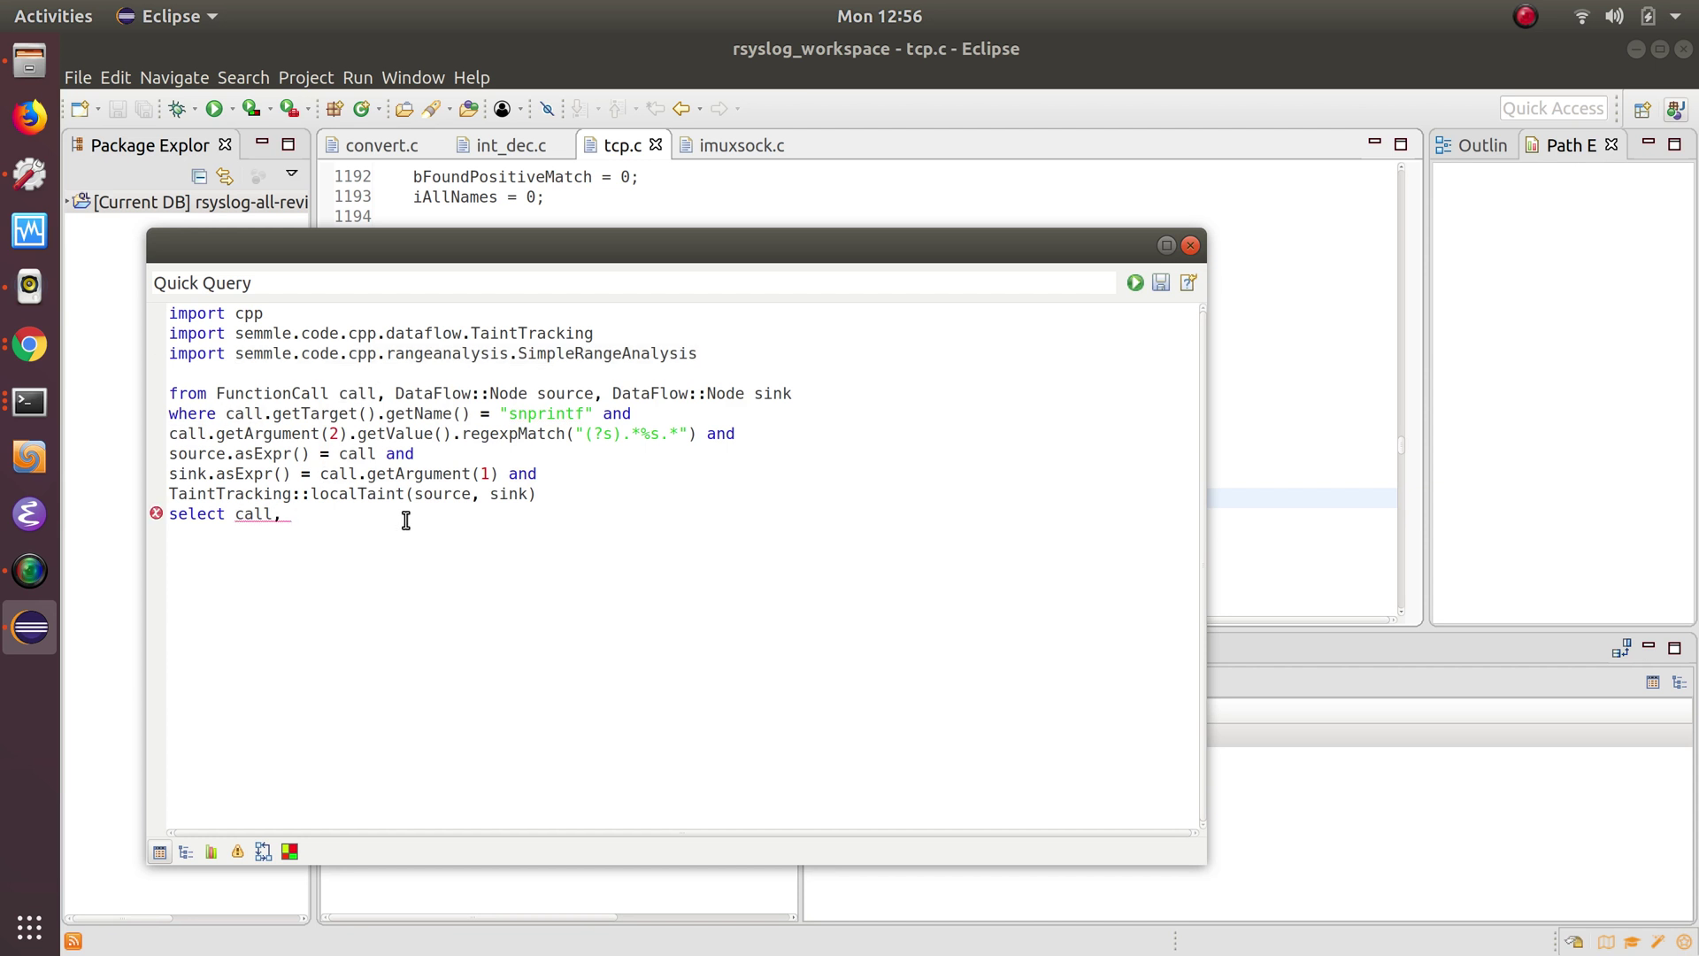
{"action": "type", "text": "upper"}
{"action": "type", "text": "B"}
- Change the select to call, upperBound(call.getArgument(1).getFullyConverted())
{"action": "key", "text": "ctrl+space"}
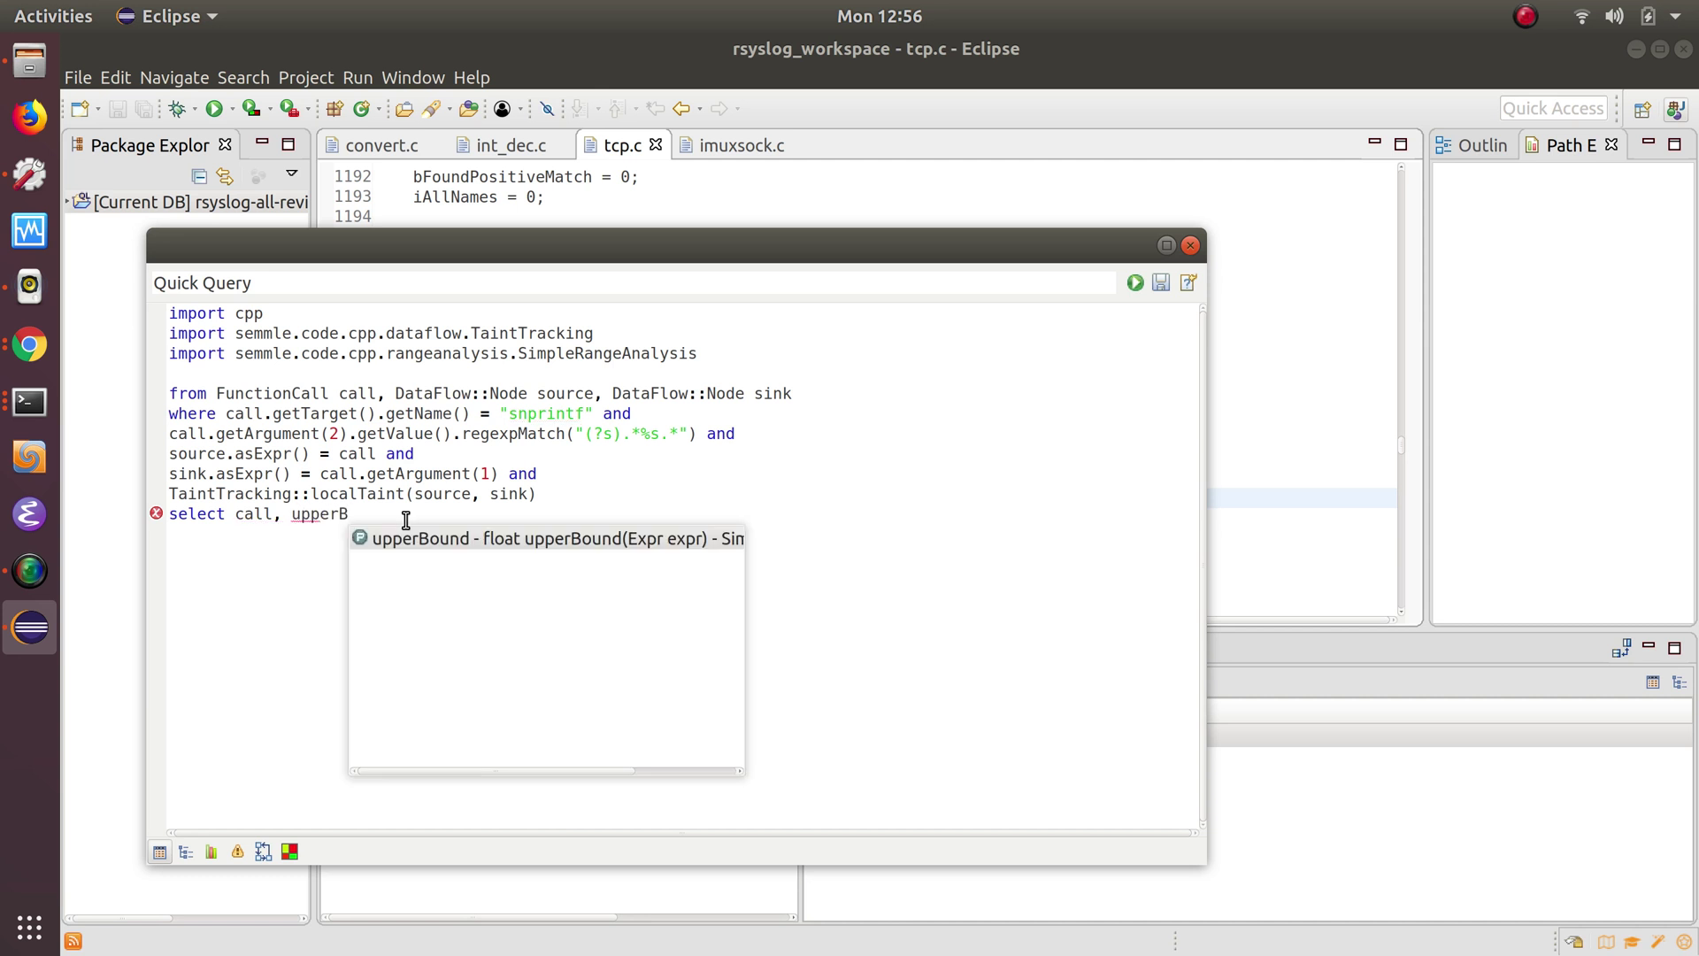
{"action": "key", "text": "Return"}
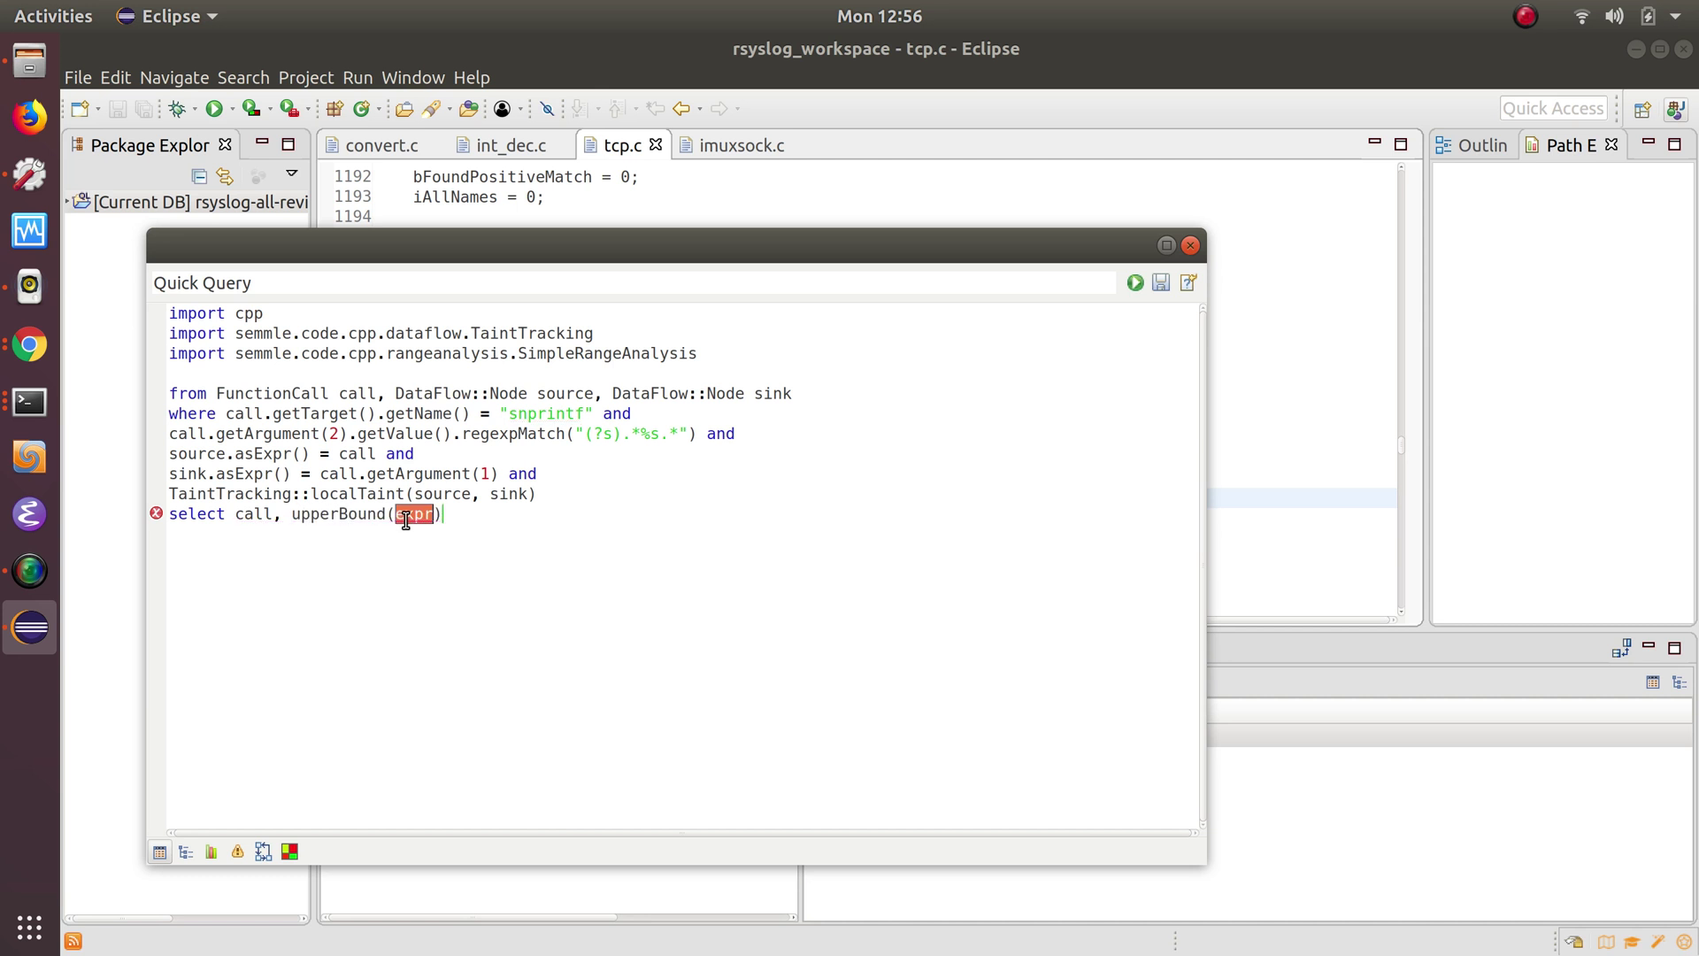
{"action": "type", "text": "call.getA"}
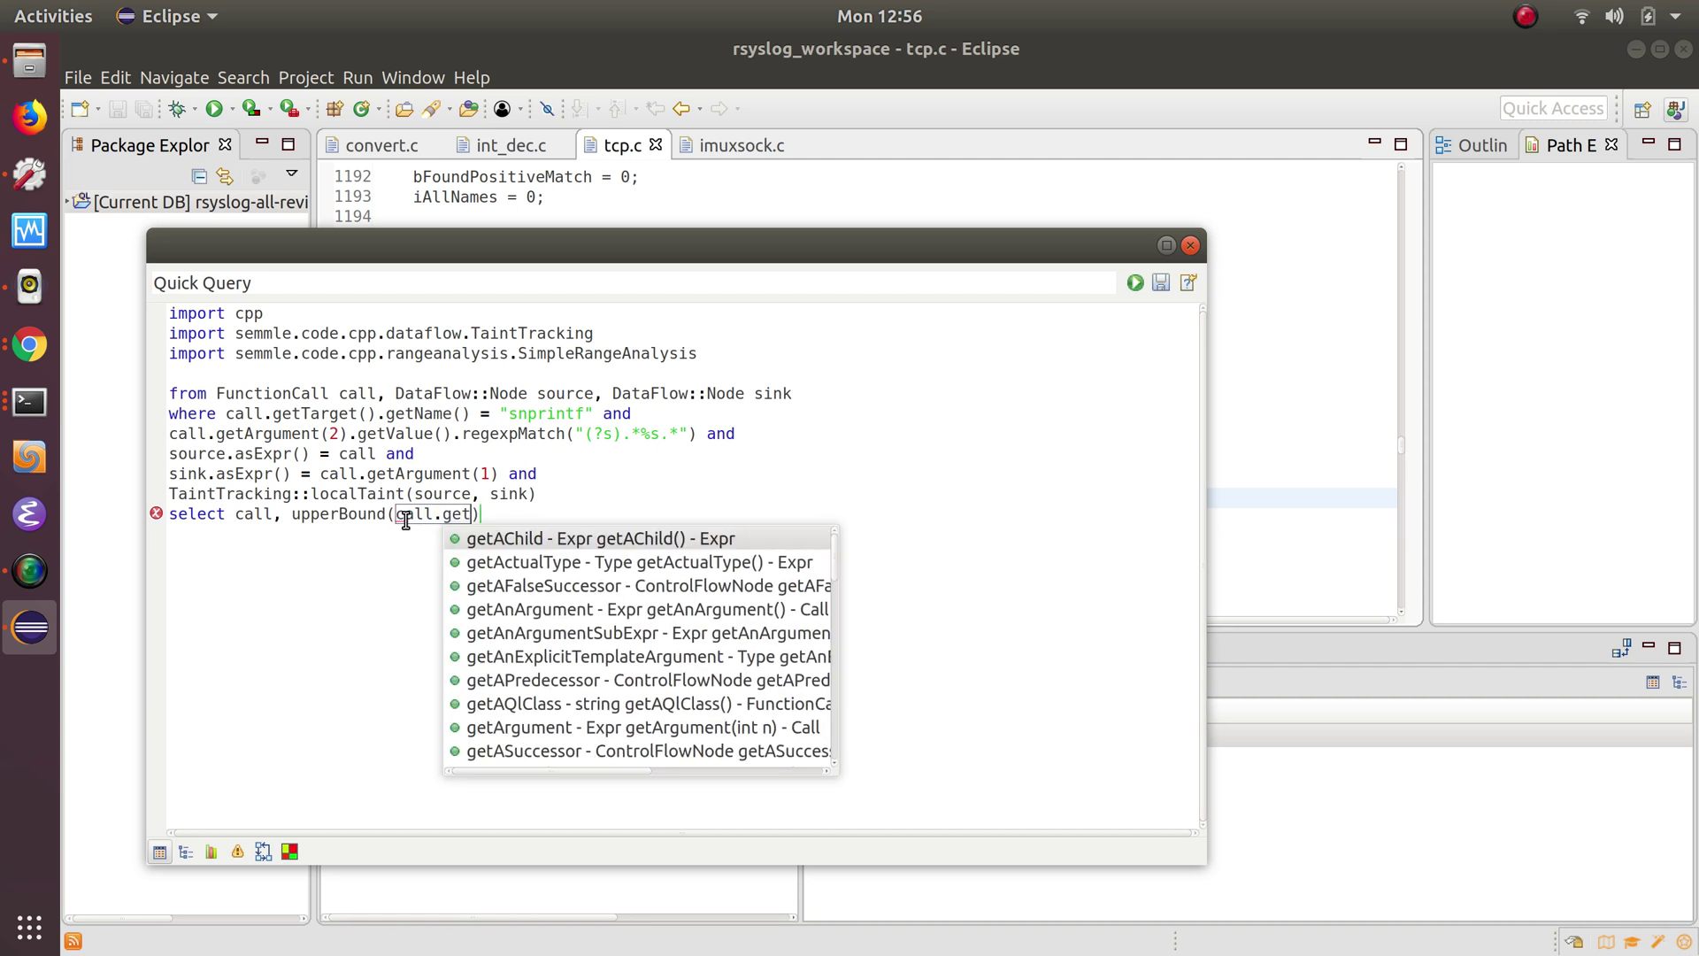
{"action": "type", "text": "r"}
{"action": "key", "text": "Return"}
{"action": "type", "text": "1"}
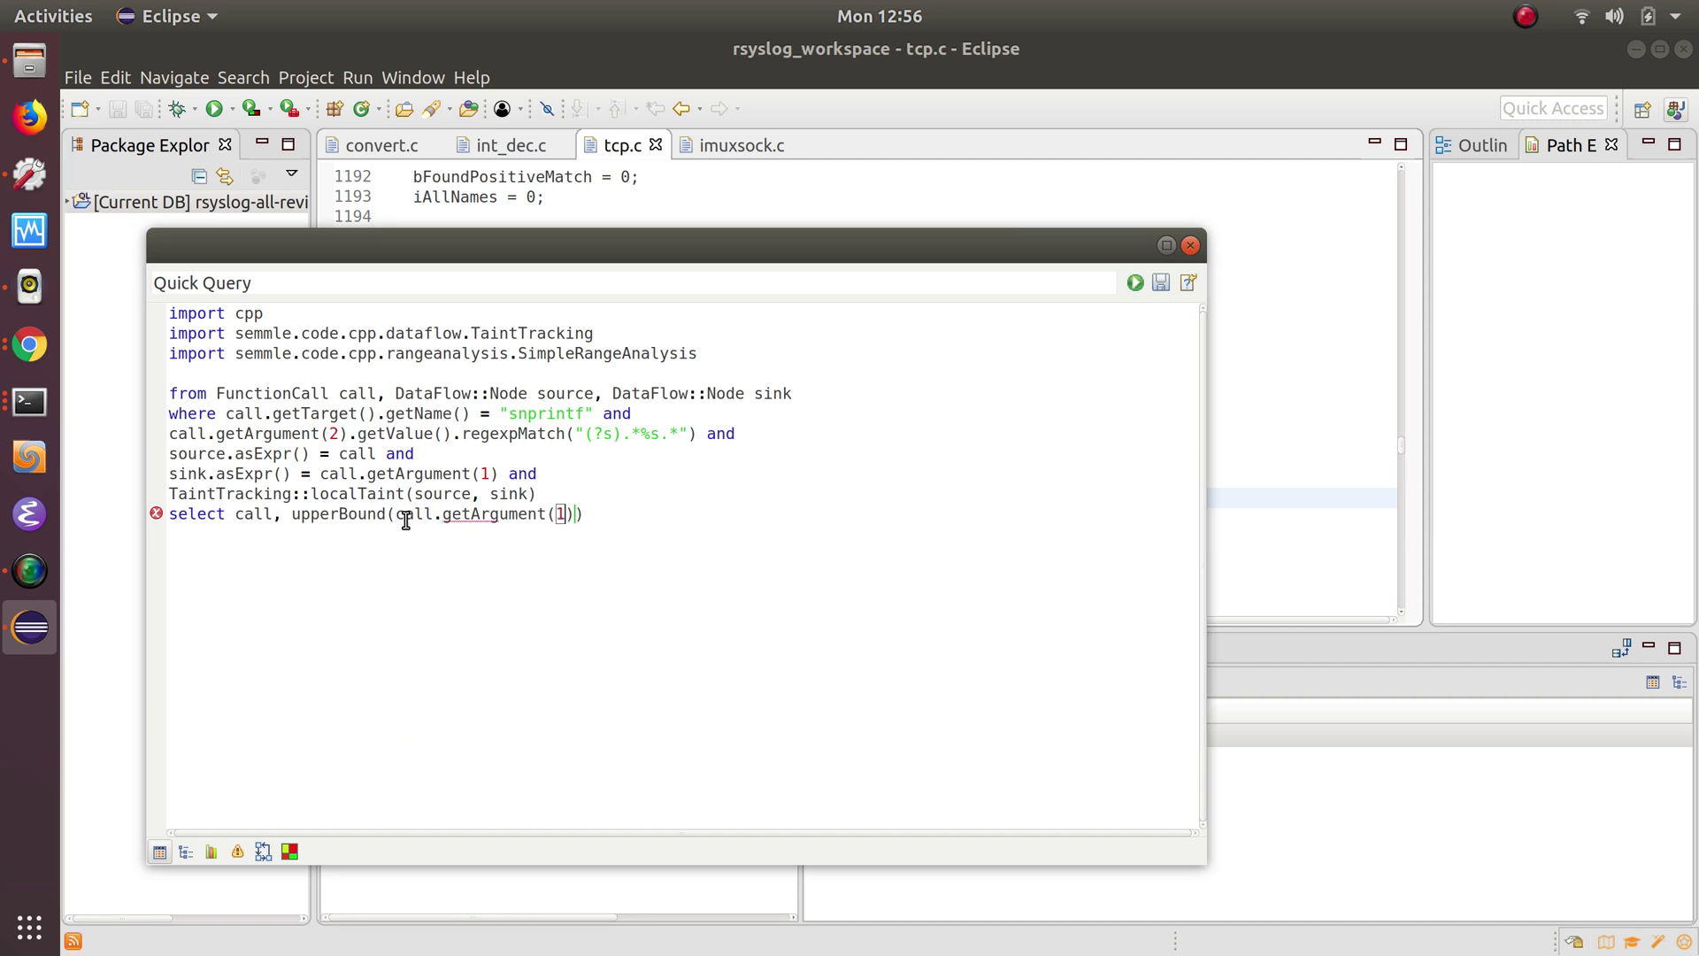
{"action": "key", "text": "Return"}
{"action": "type", "text": "."}
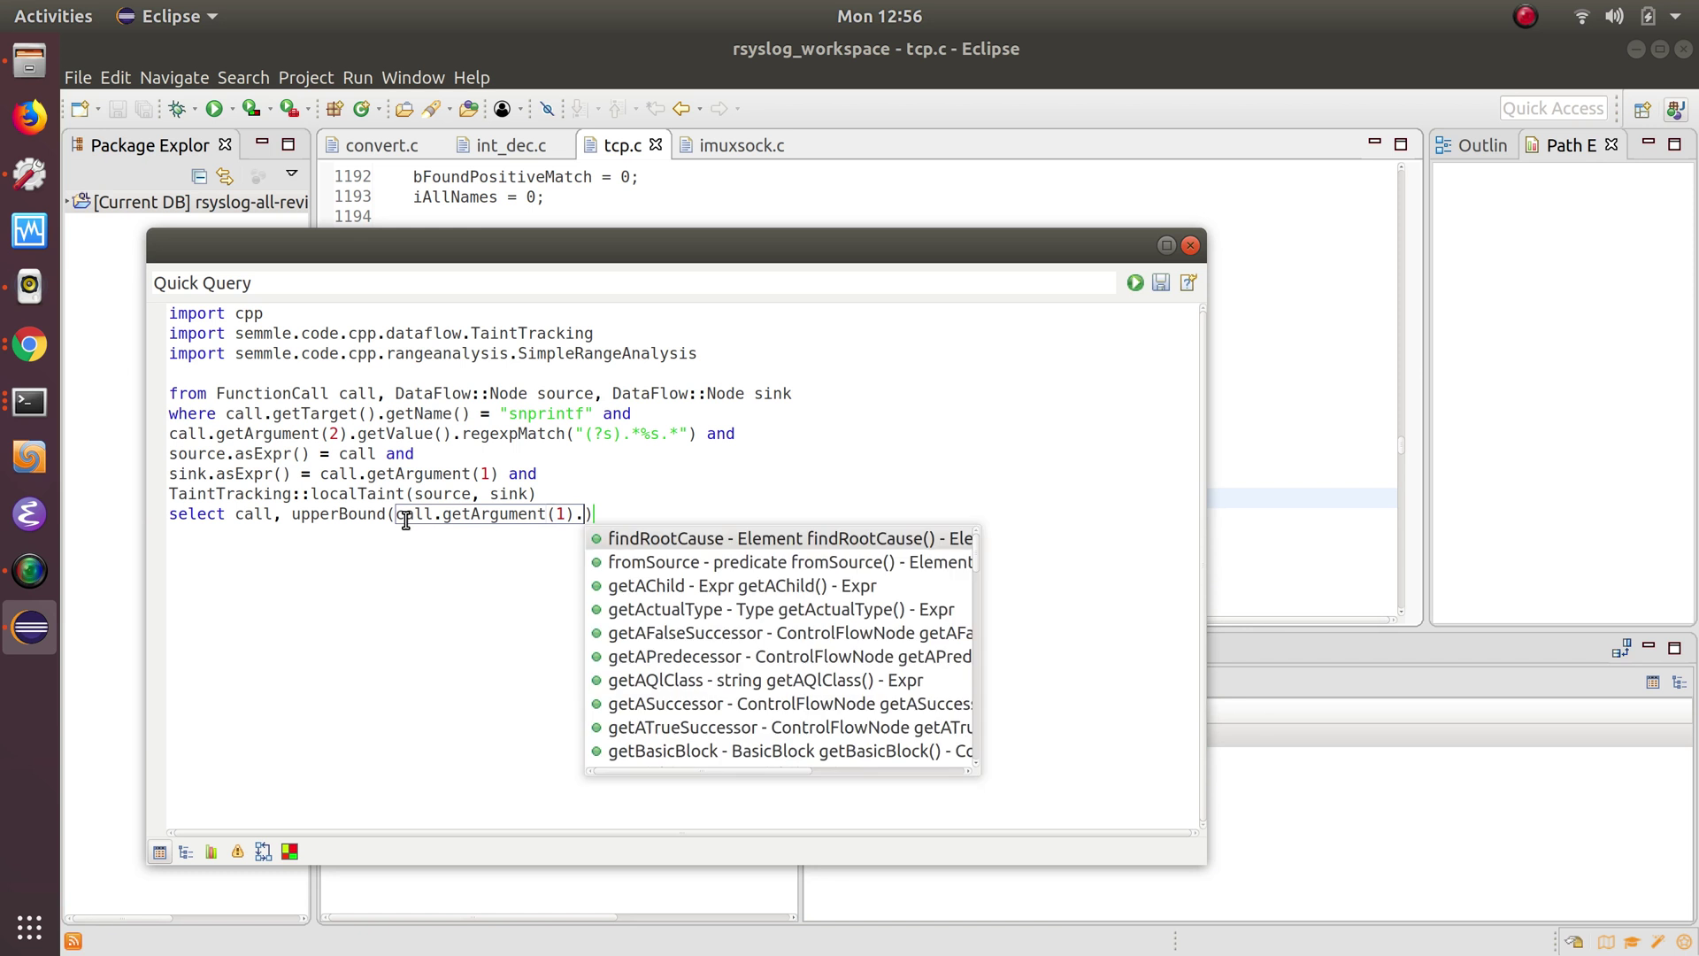
{"action": "type", "text": "get"}
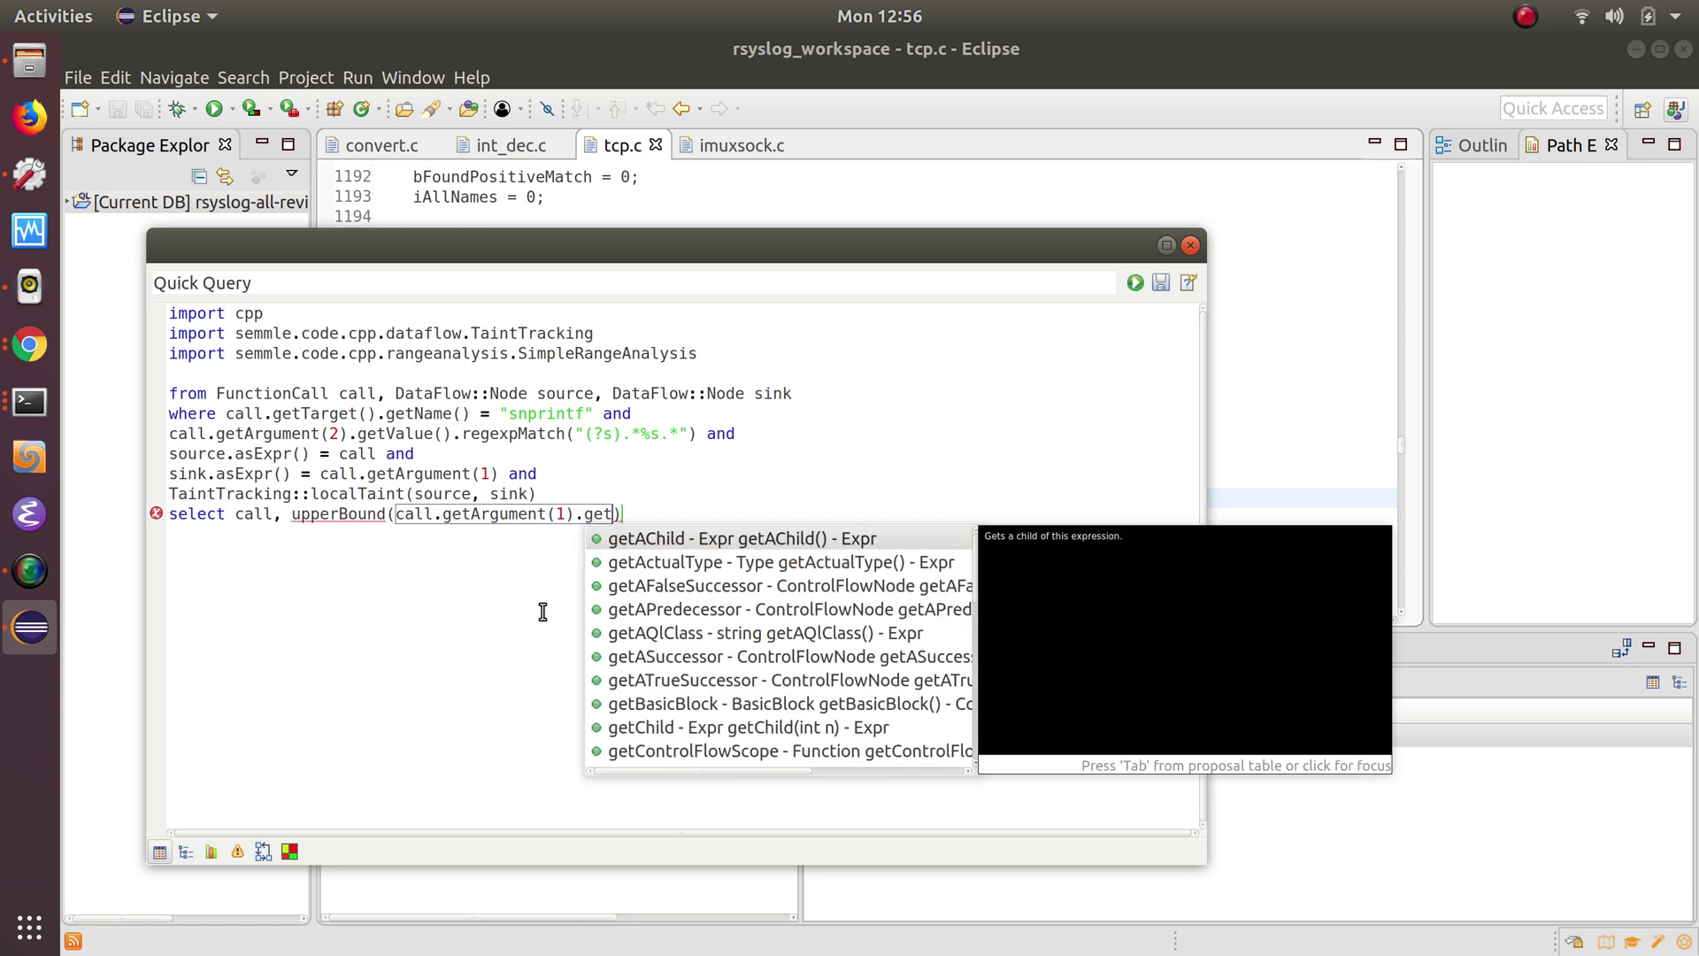
{"action": "type", "text": "Fu"}
{"action": "key", "text": "Down"}
{"action": "key", "text": "Return"}
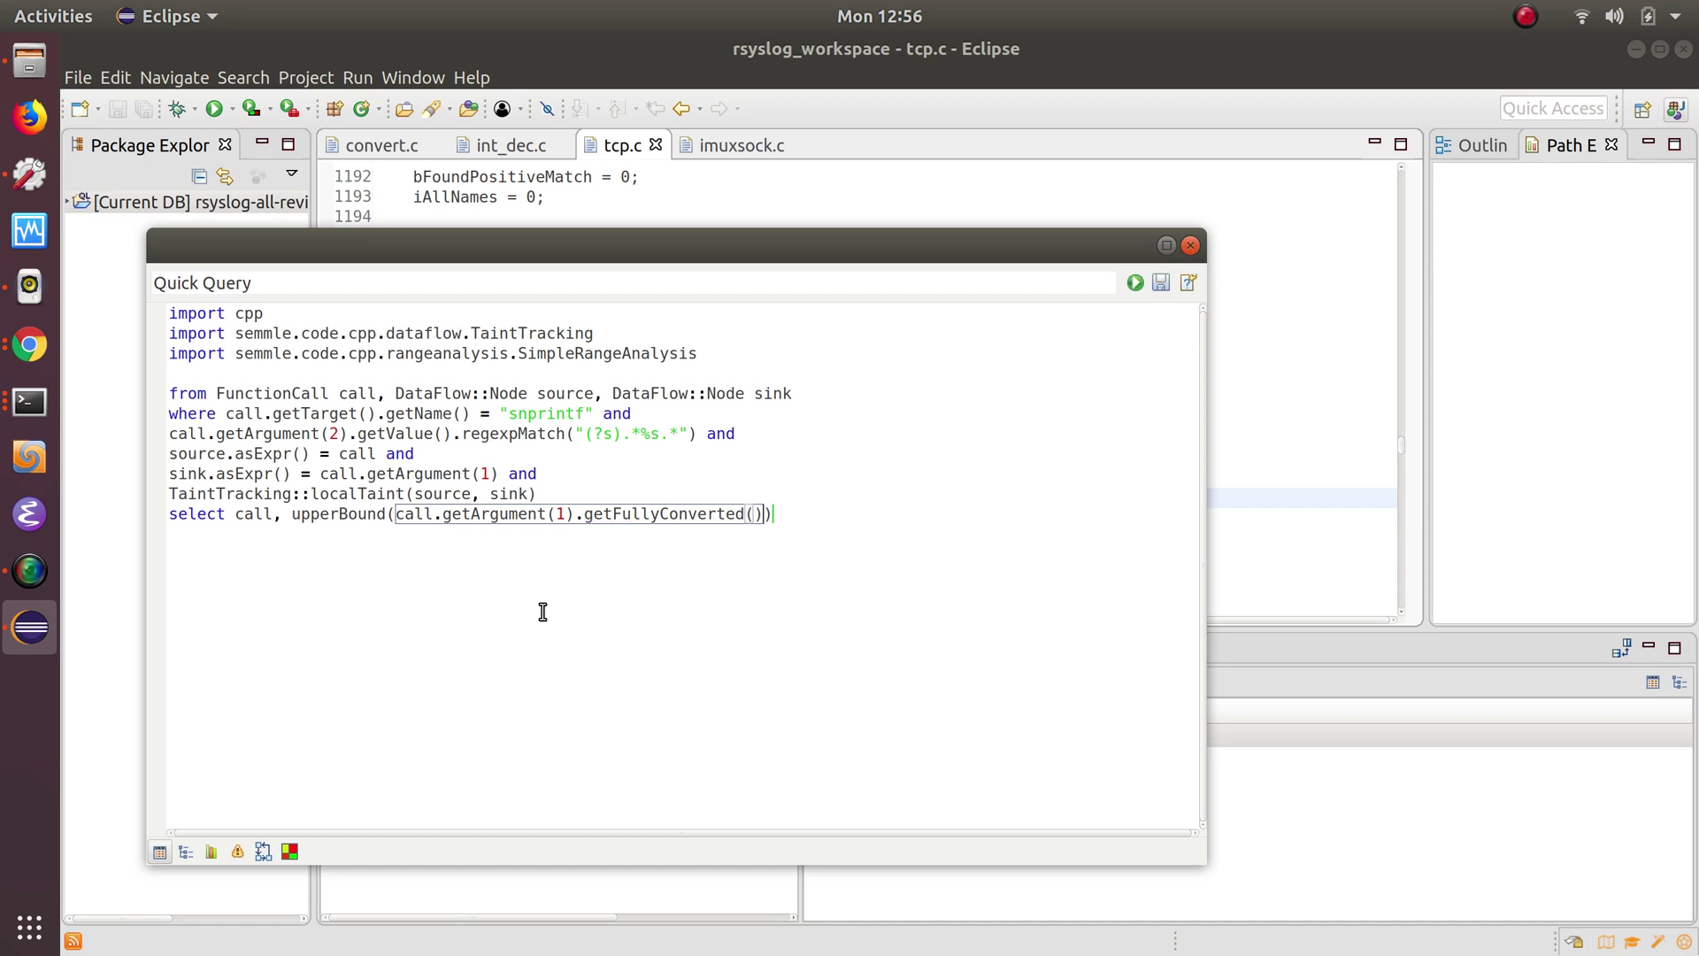
- Run the range query, returning the tcp.c snprintf call with upper bound 1.8446744073709552E19
{"action": "left_click", "coordinate": [1138, 286]}
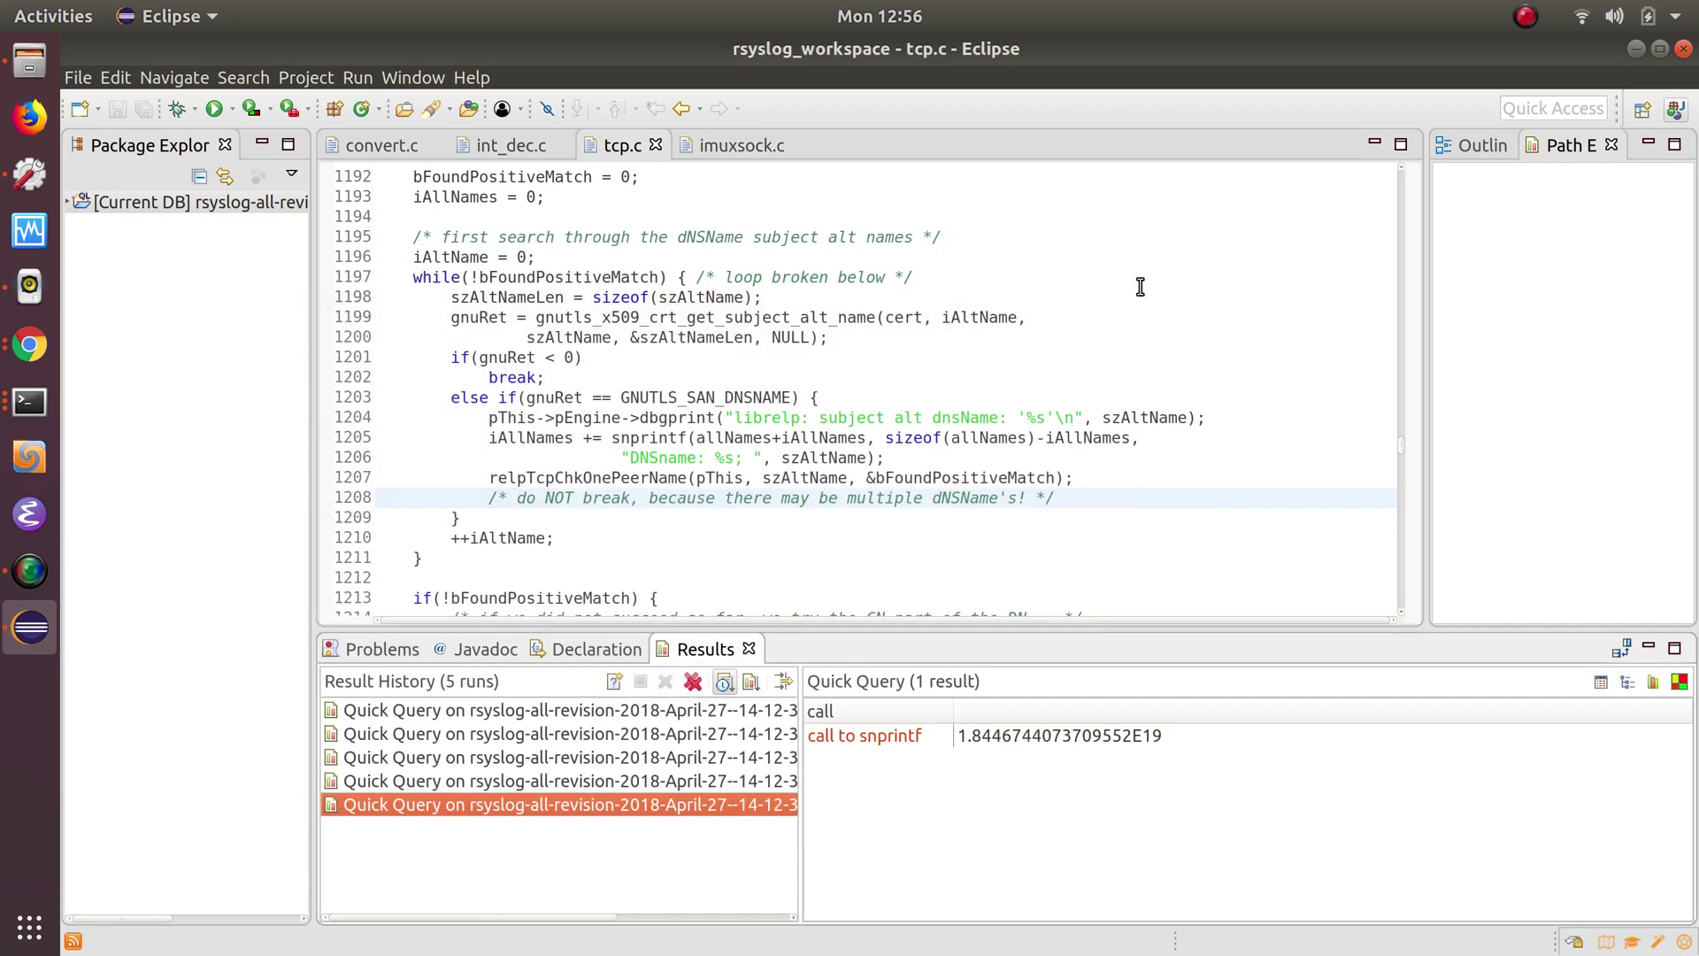